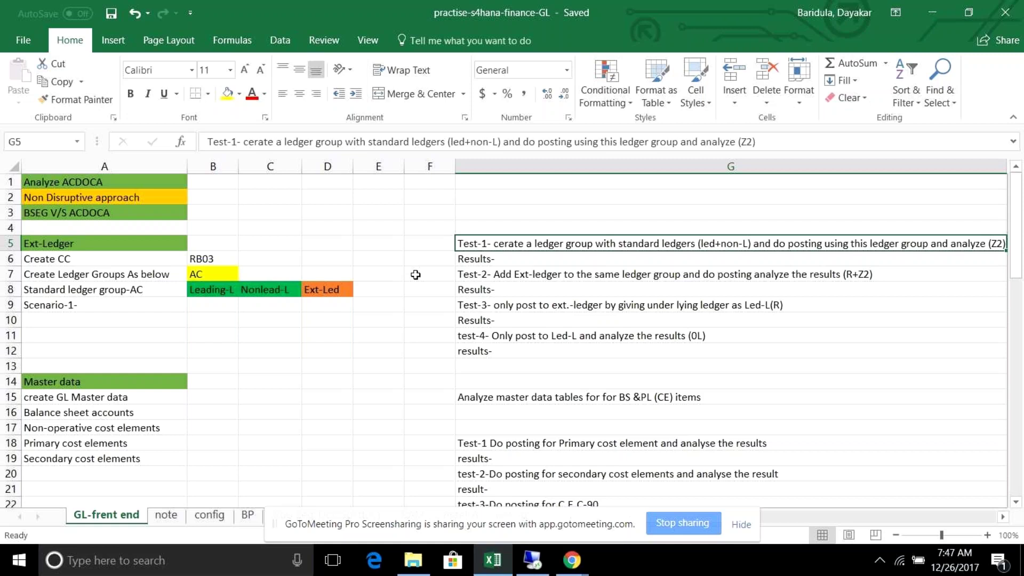
# - Select F7:G25 in the test plan, cancel the stalled SAP reconnection, and open Windows search
pyautogui.moveTo(415, 274); pyautogui.dragTo(536, 569)
pyautogui.click(533, 562)
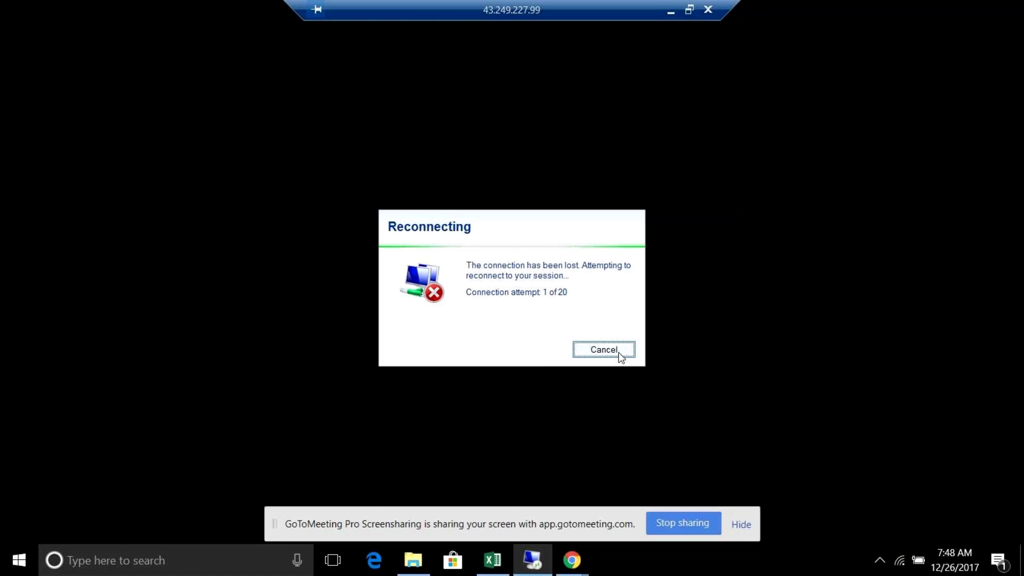
pyautogui.click(619, 355)
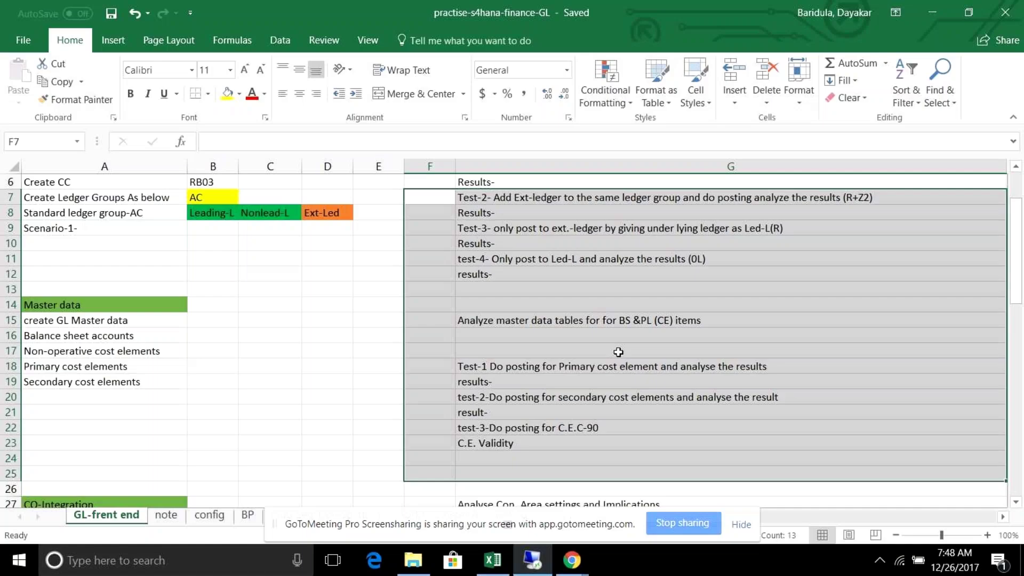
pyautogui.click(176, 562)
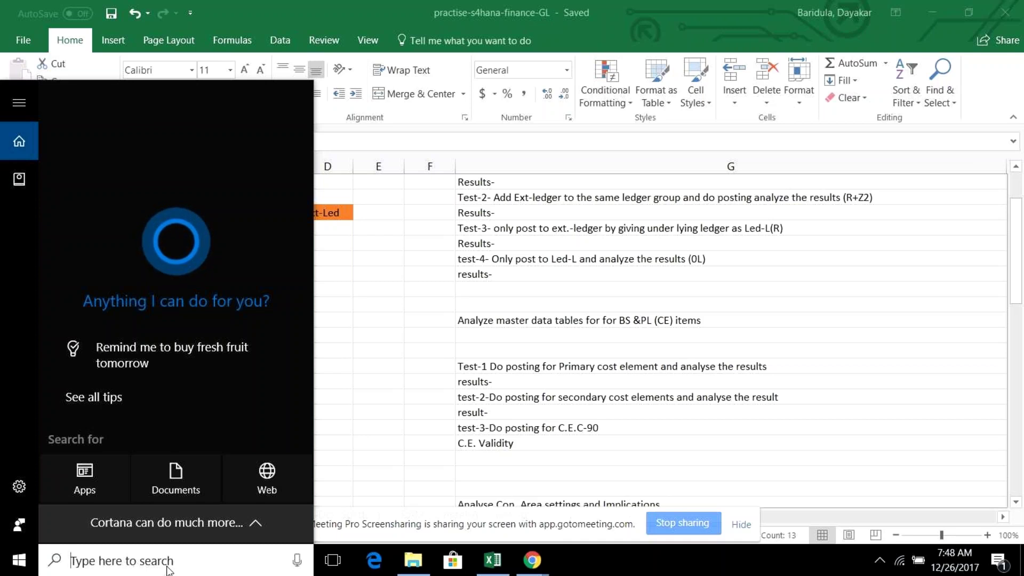
# - Run mstsc and reconnect to 43.249.227.99 with the account password, accepting the certificate warning
pyautogui.write('run')
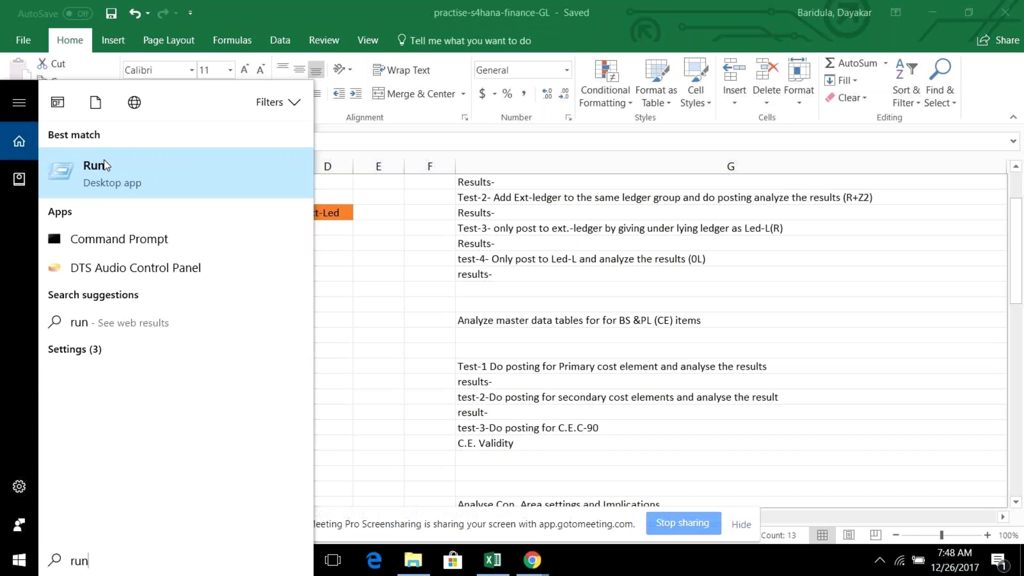
pyautogui.click(101, 163)
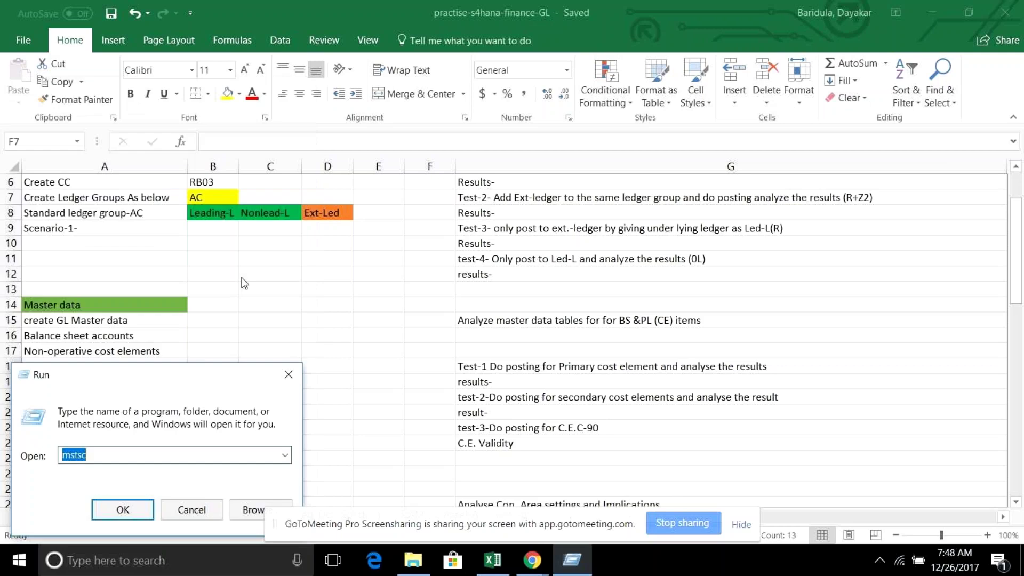
pyautogui.click(150, 506)
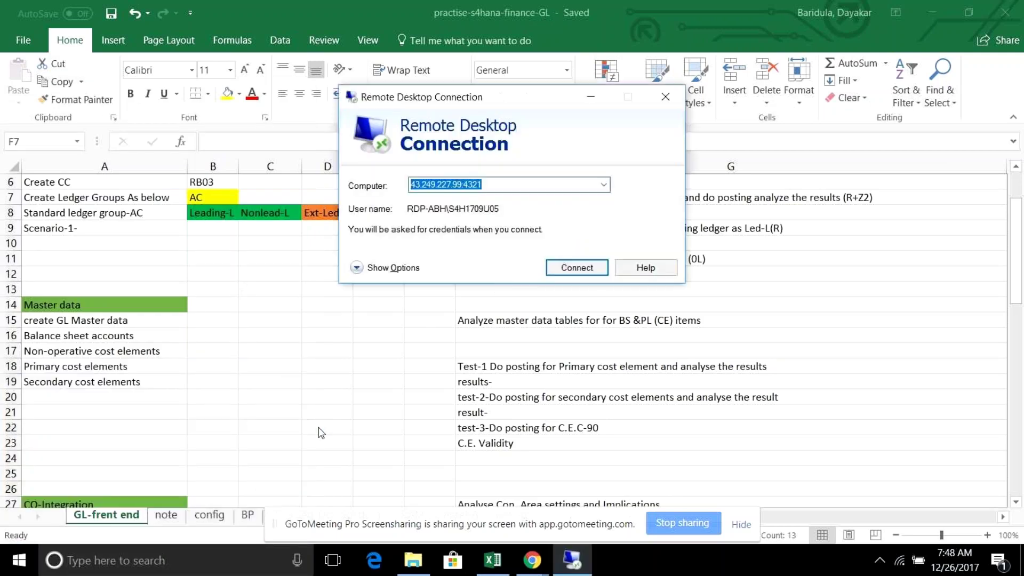
pyautogui.click(593, 268)
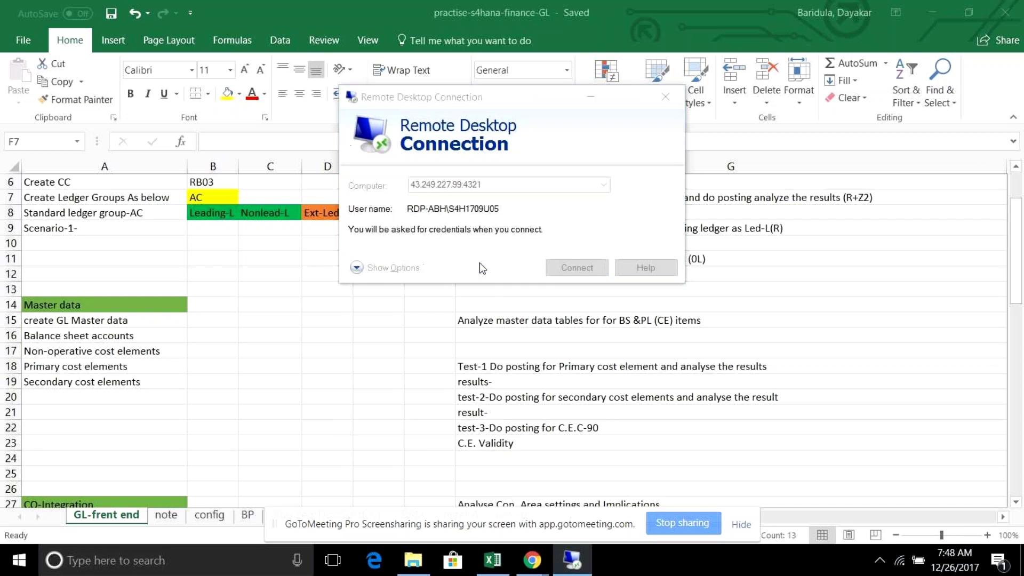
pyautogui.moveTo(571, 566)
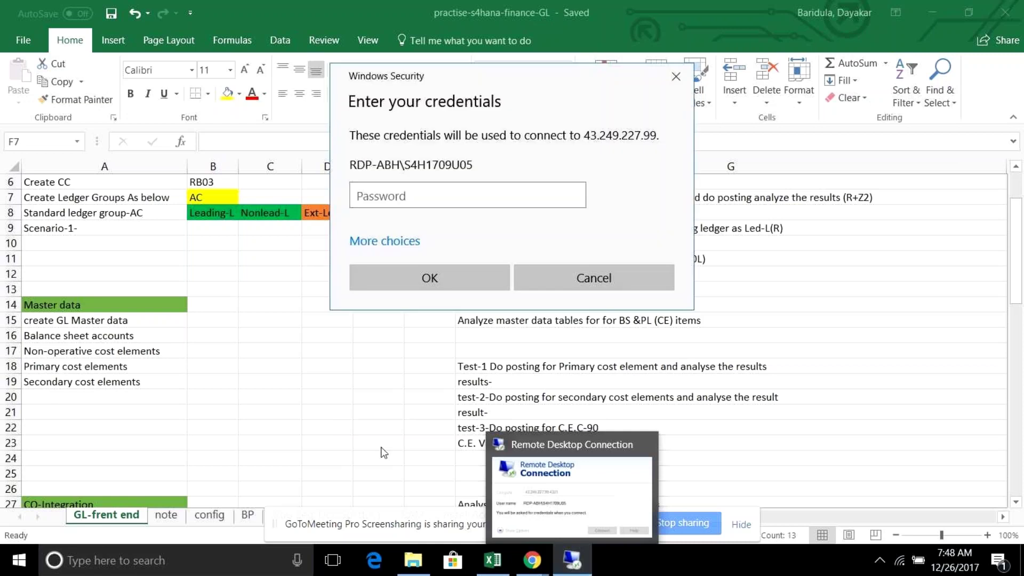
pyautogui.write('•')
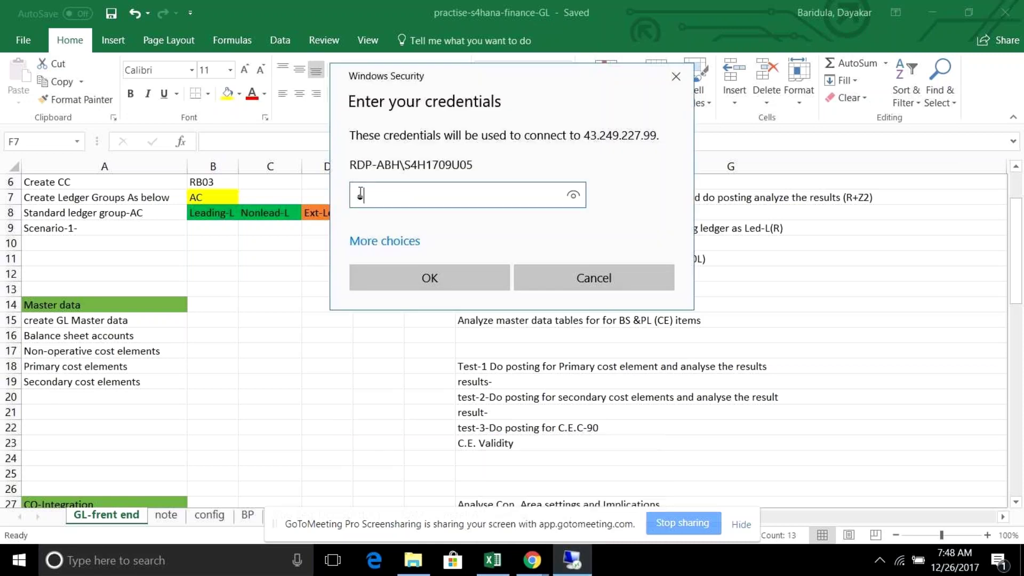
pyautogui.write('•••••••')
pyautogui.press('Return')
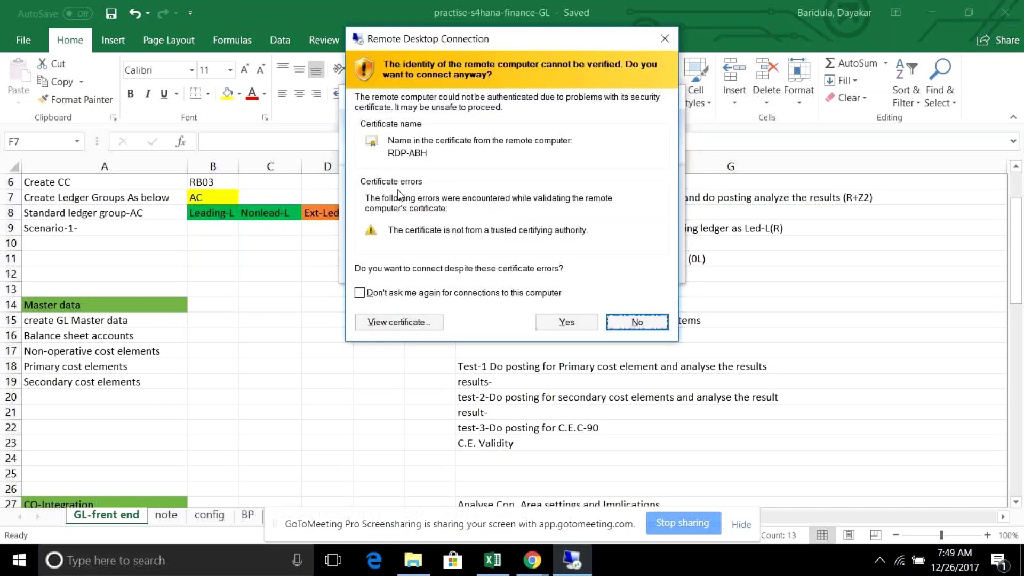
pyautogui.click(563, 326)
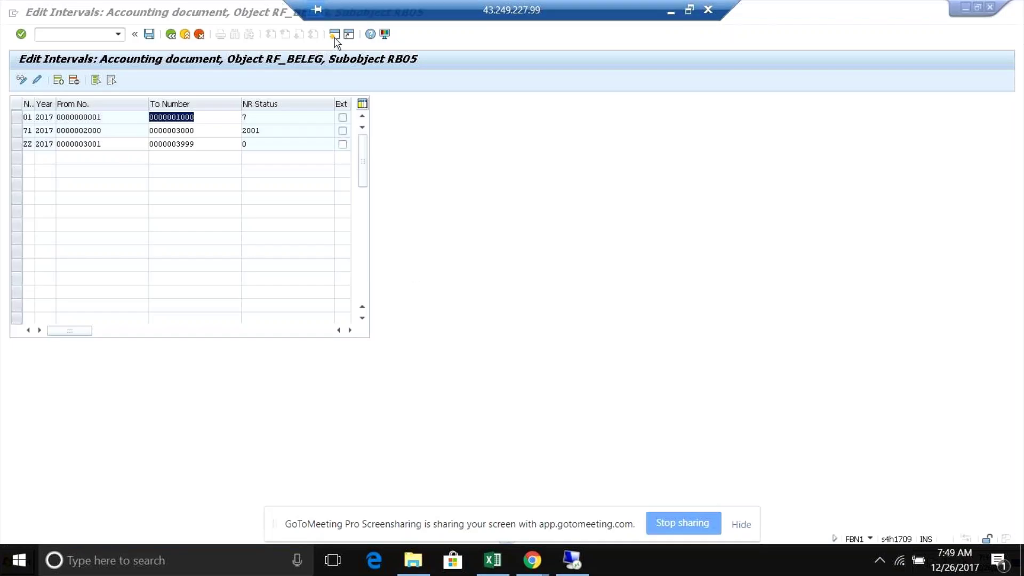
# - Leave Edit Intervals with /n, start SPRO and open the SAP Reference IMG
pyautogui.click(93, 35)
pyautogui.write('/n')
pyautogui.press('Return')
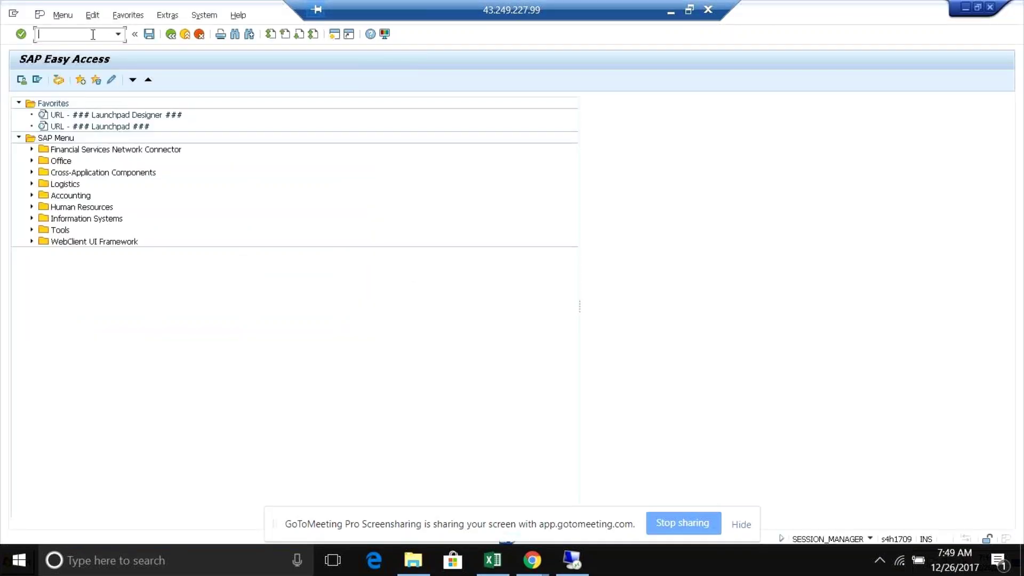
pyautogui.write('spro')
pyautogui.press('Return')
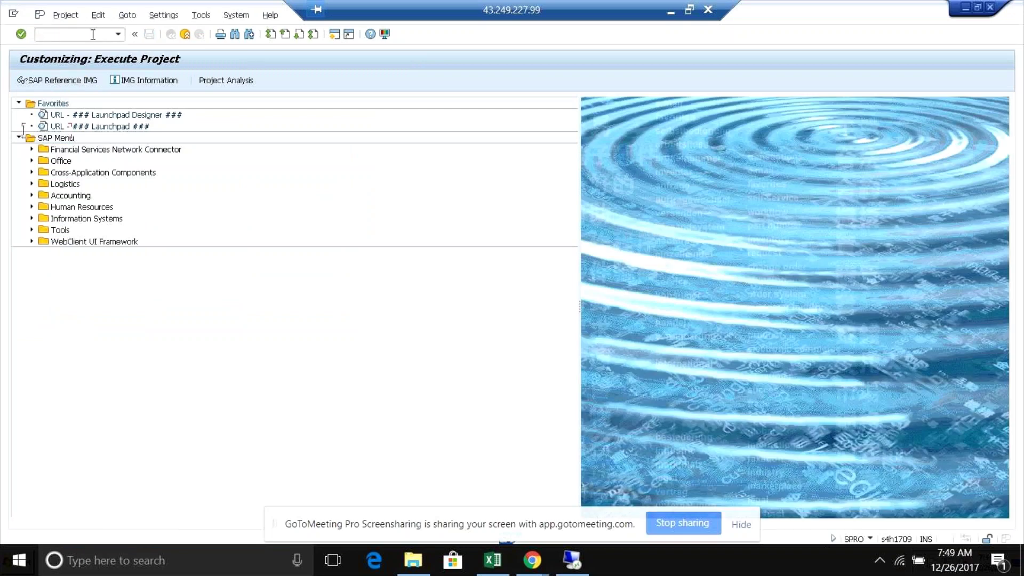
pyautogui.click(83, 87)
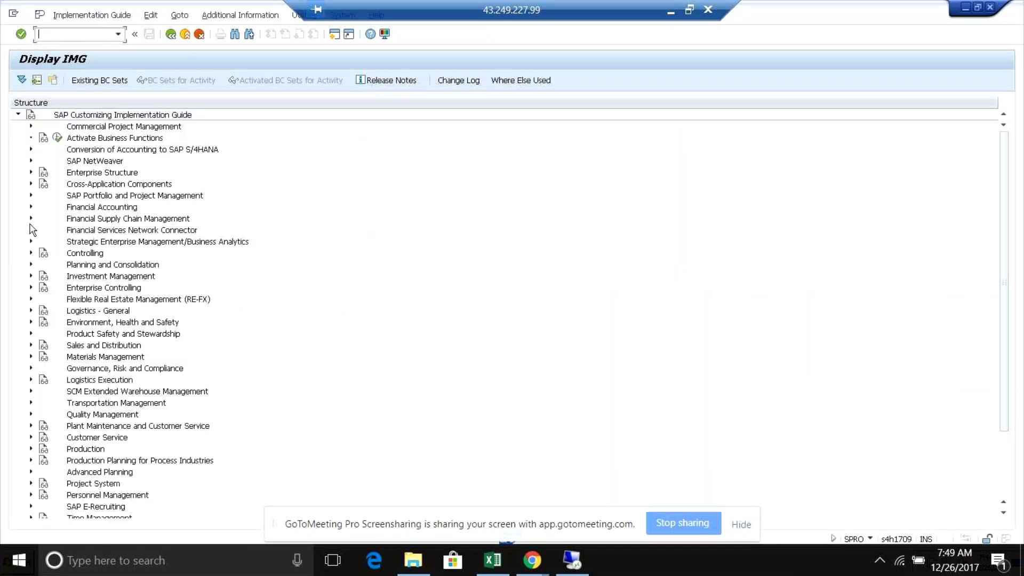
# - Expand Financial Accounting > Global Settings > Ledgers > Ledger and run Define Settings for Ledgers and Currency Types
pyautogui.click(30, 207)
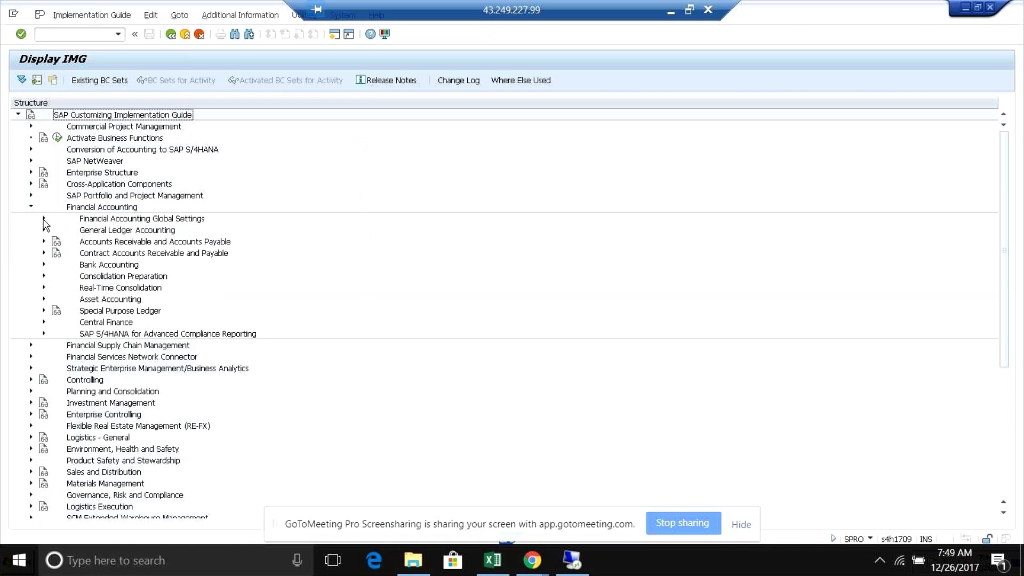
pyautogui.click(44, 218)
pyautogui.click(57, 241)
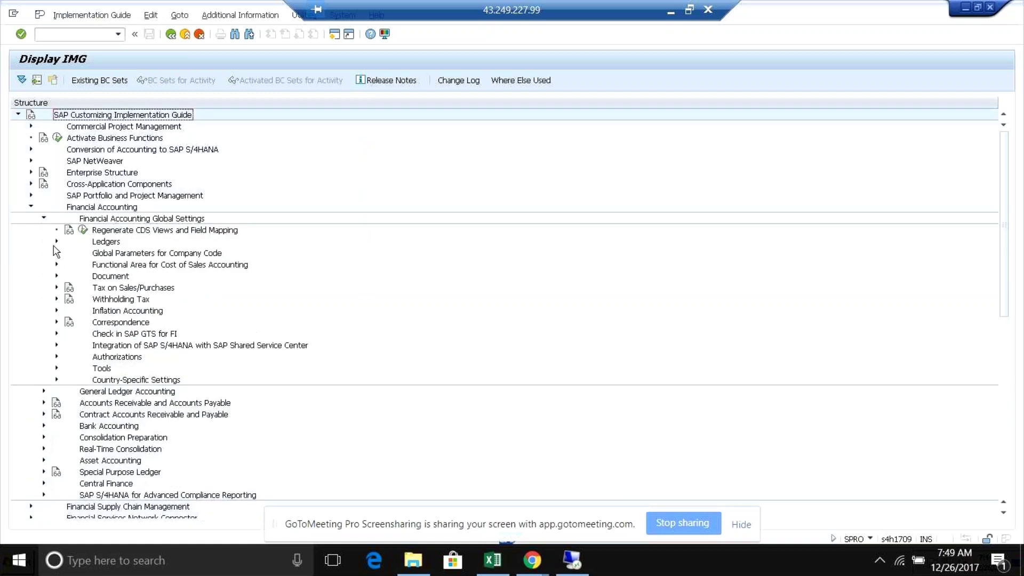
pyautogui.click(70, 265)
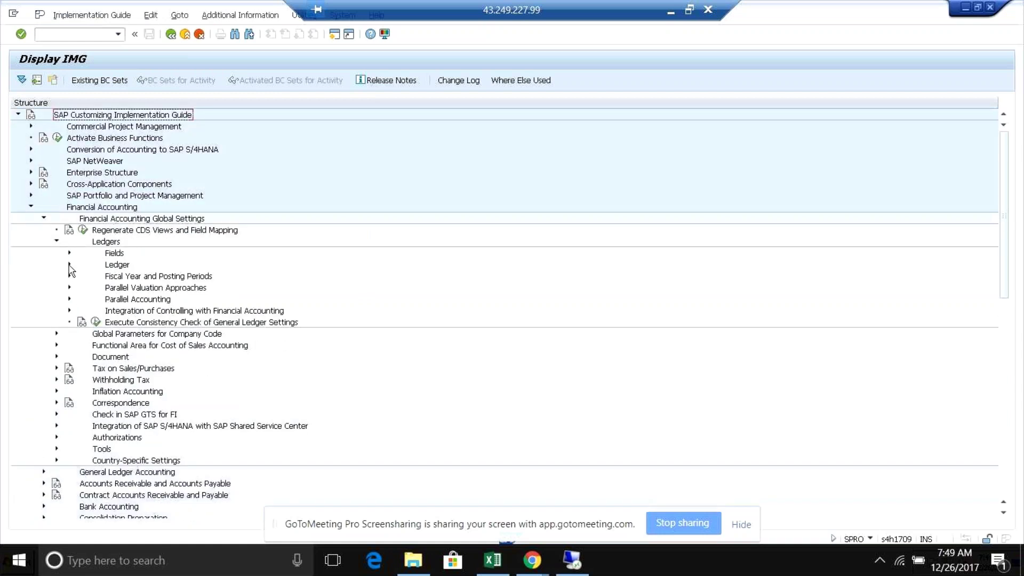
pyautogui.click(109, 277)
pyautogui.press('Return')
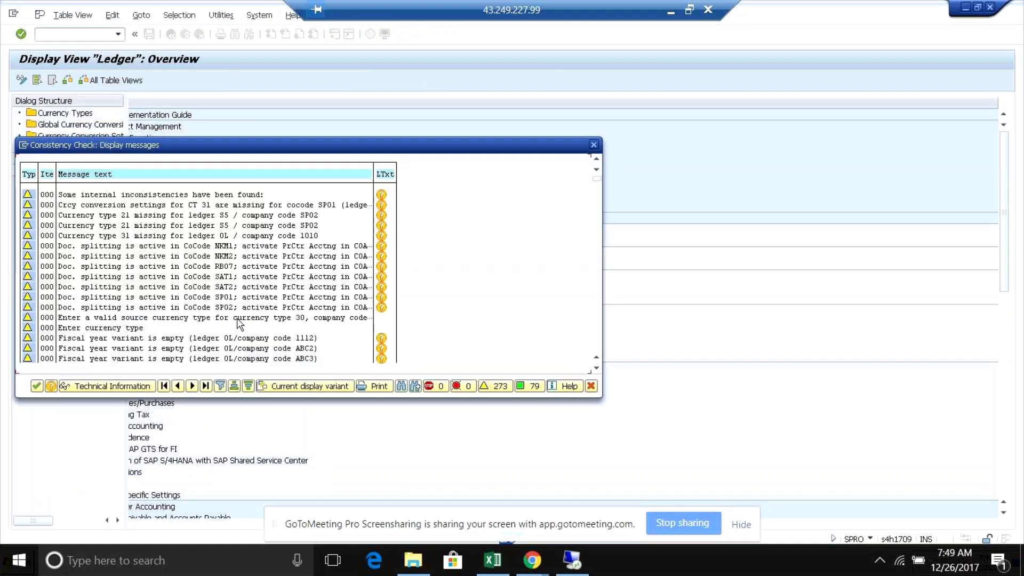
# - Dismiss the consistency check messages and scroll down to extension ledger R
pyautogui.press('Return')
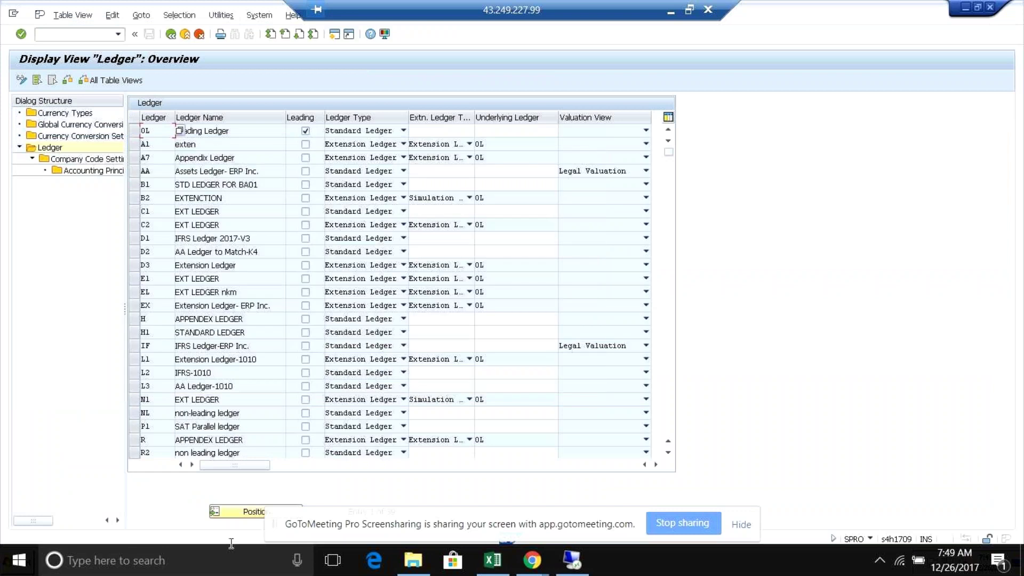
pyautogui.click(668, 453)
pyautogui.click(668, 453)
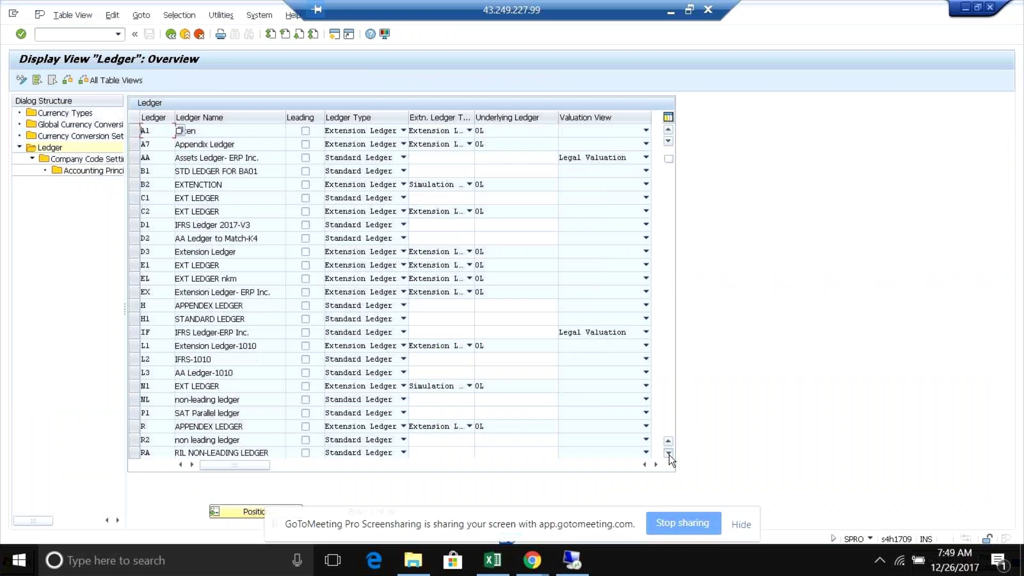
pyautogui.click(668, 453)
pyautogui.click(669, 454)
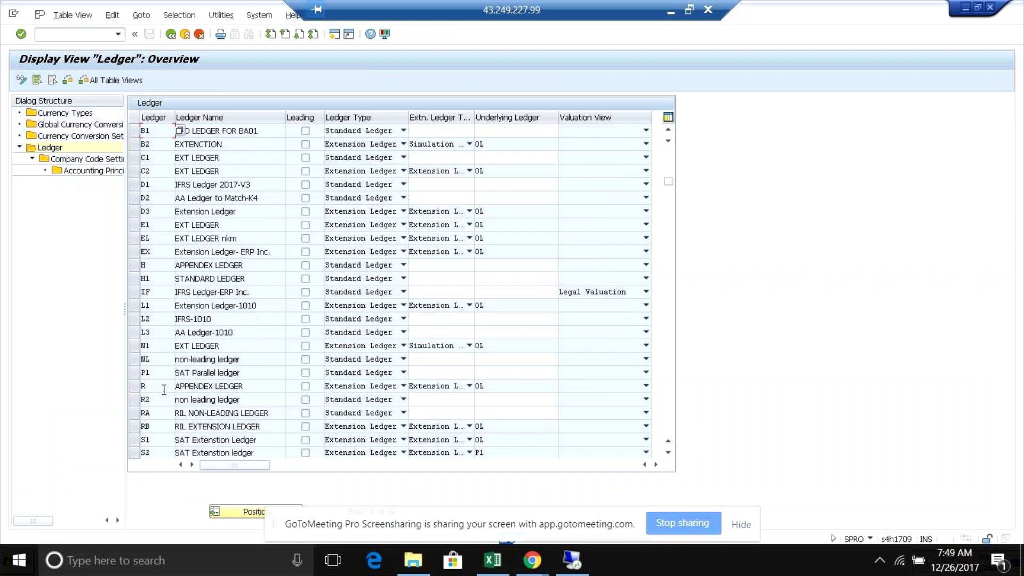
pyautogui.click(162, 388)
# - Inspect ledger R's name APPENDEX LEDGER, underlying ledger 0L and valuation view choices
pyautogui.click(247, 388)
pyautogui.click(495, 385)
pyautogui.click(154, 386)
pyautogui.click(509, 385)
pyautogui.click(646, 386)
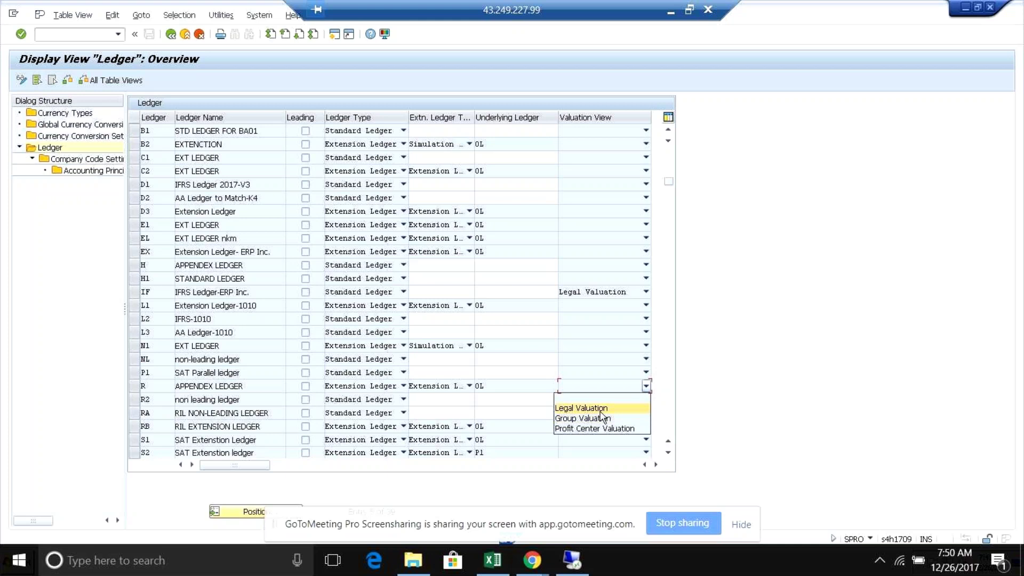
pyautogui.click(498, 392)
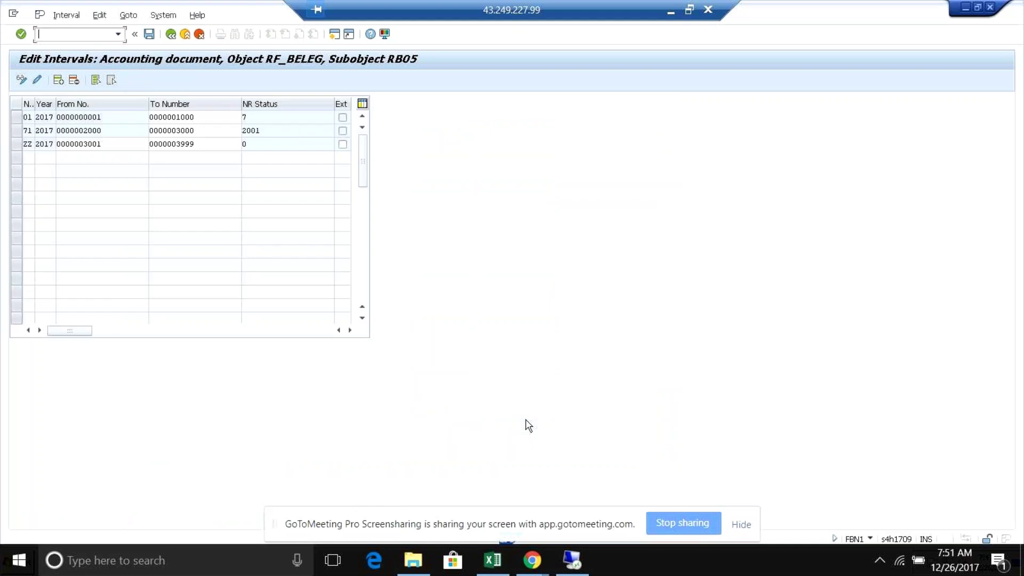
# - Glance at General Posting for Ledger Group, then return to the Ledger overview and select row 0L
pyautogui.hotkey('alt', 'Tab')
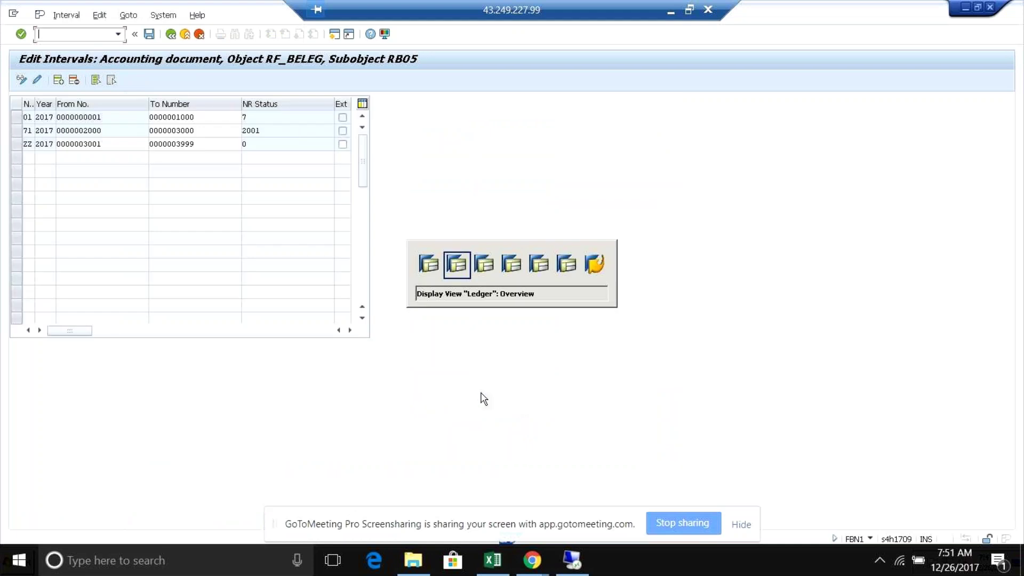
pyautogui.hotkey('alt', 'Tab')
pyautogui.hotkey('alt', 'Tab')
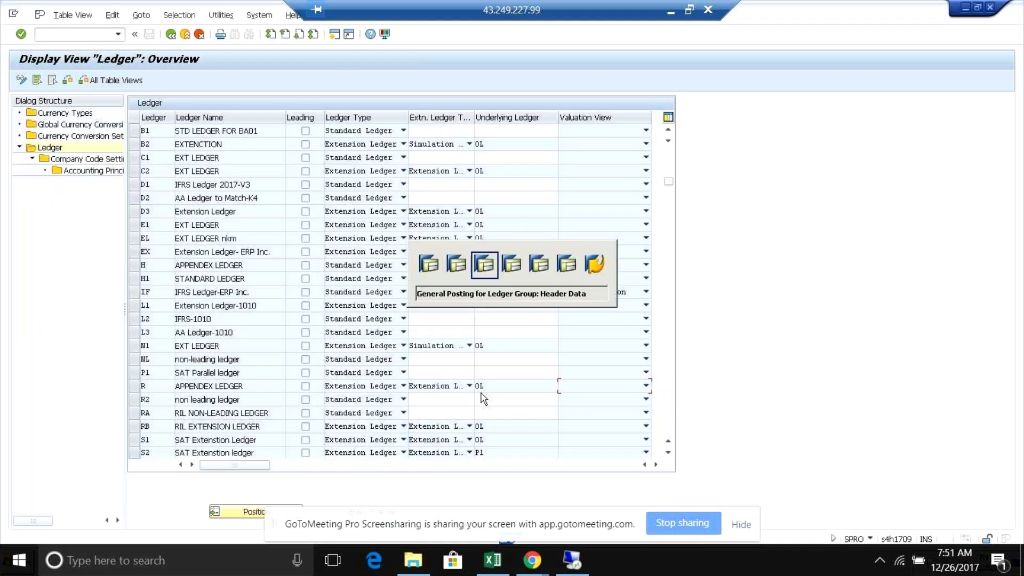
pyautogui.hotkey('alt', 'Tab')
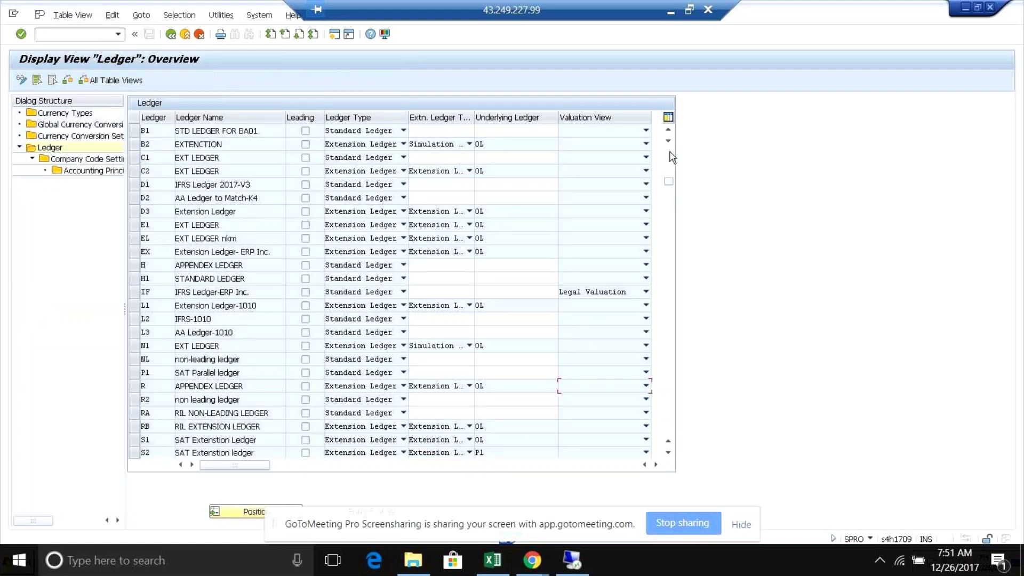
pyautogui.scroll(2, 142, 133)
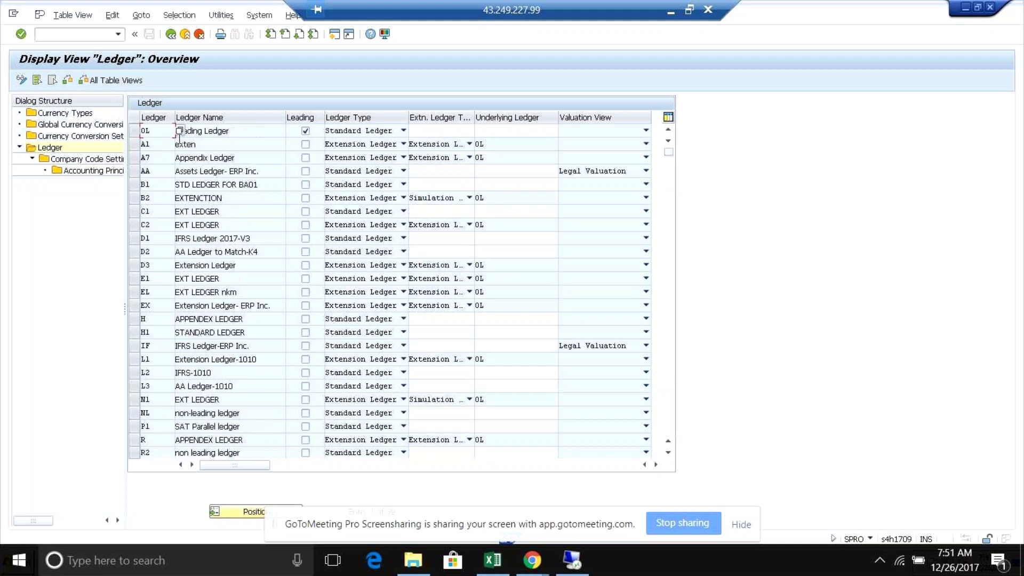
pyautogui.click(133, 130)
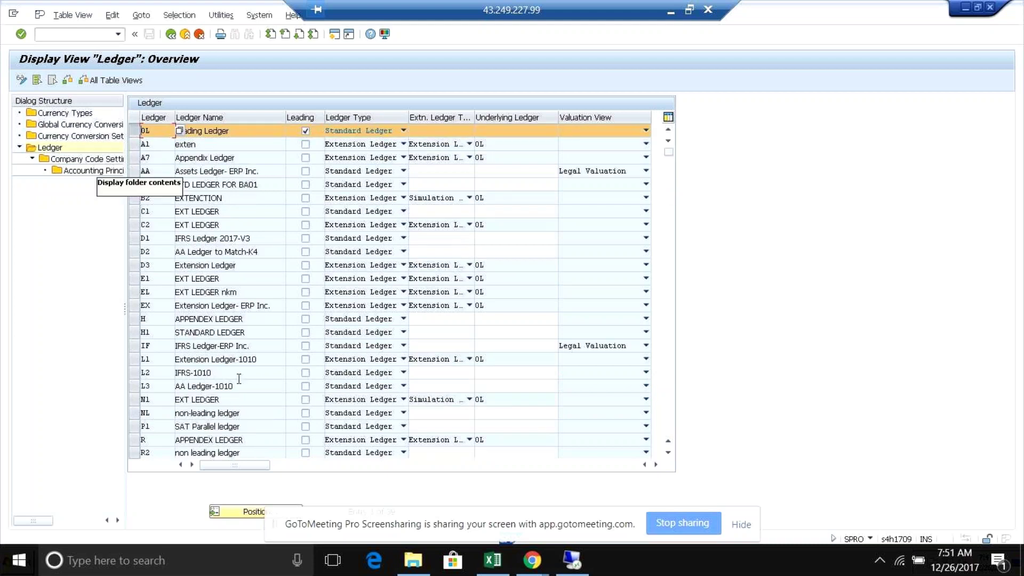
pyautogui.click(133, 413)
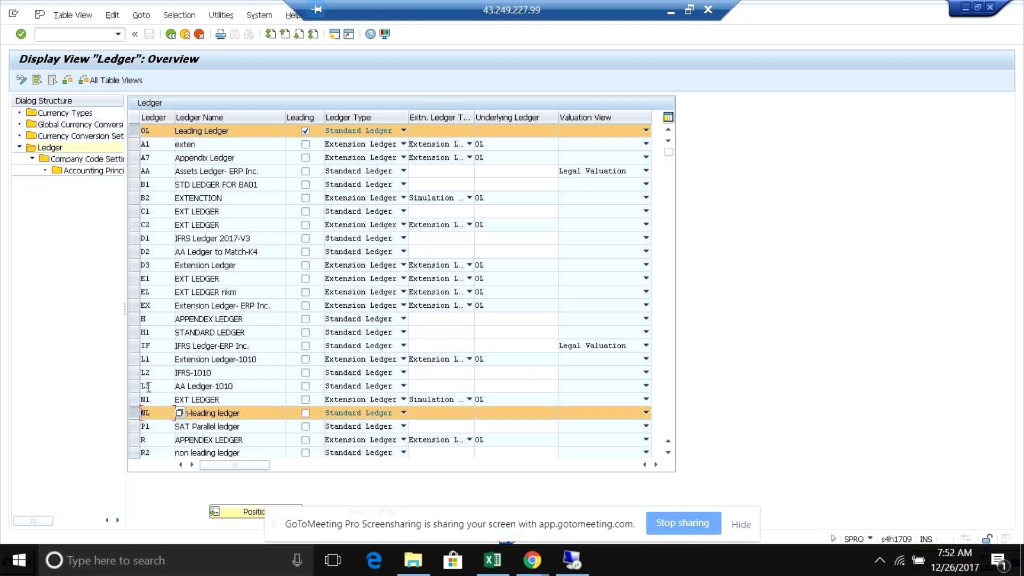
pyautogui.click(646, 131)
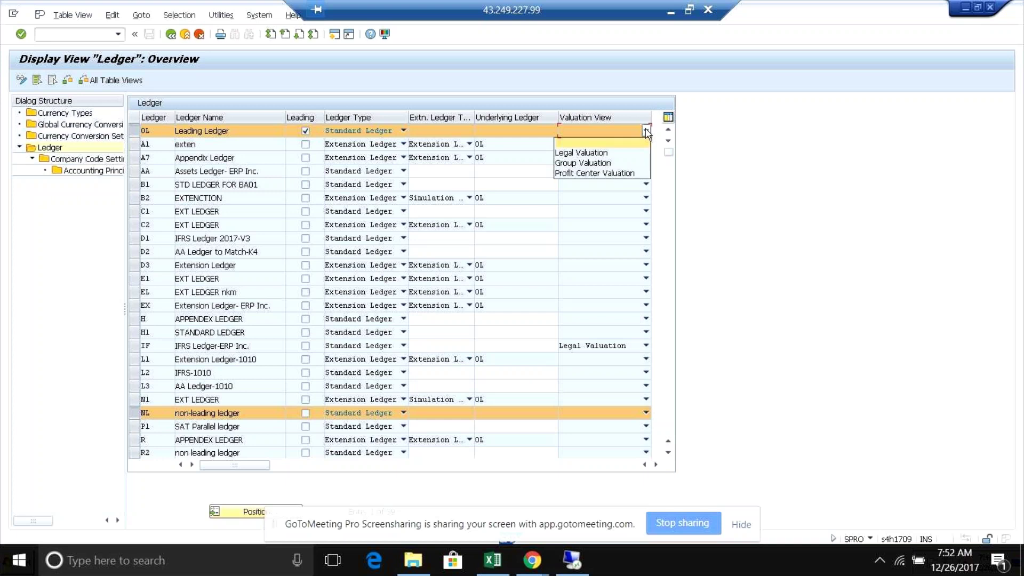
pyautogui.click(646, 132)
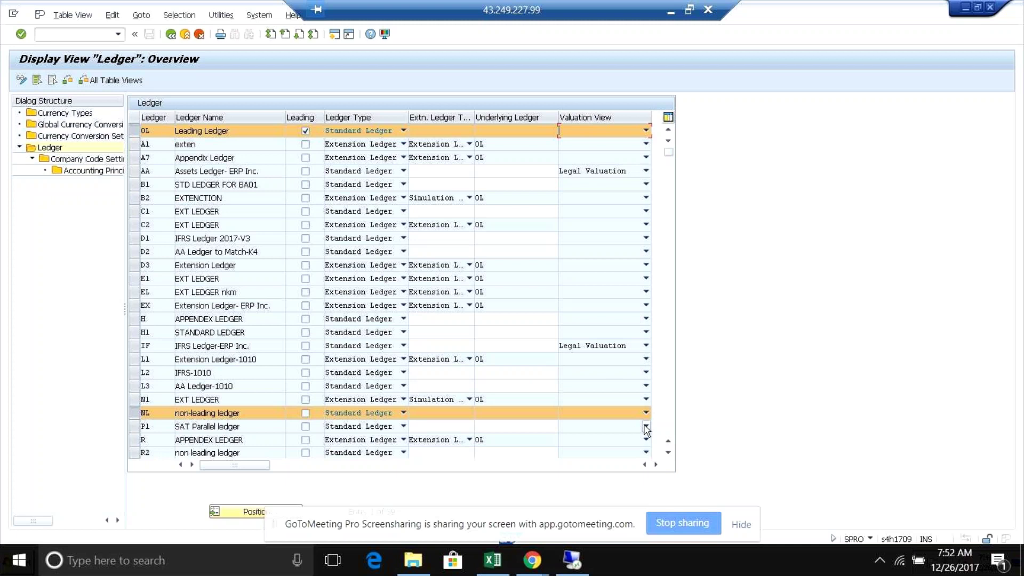
pyautogui.click(647, 131)
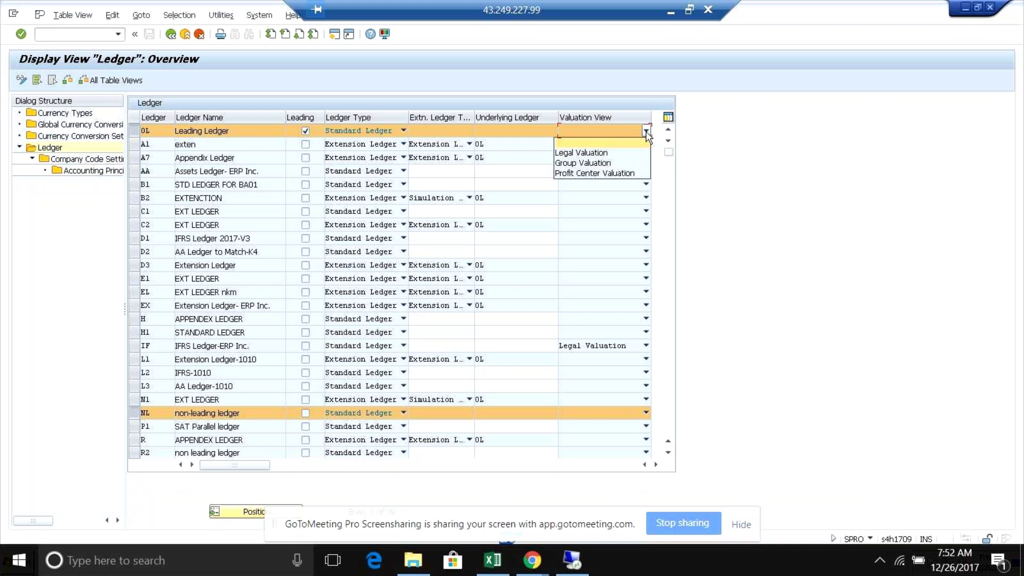
pyautogui.click(647, 133)
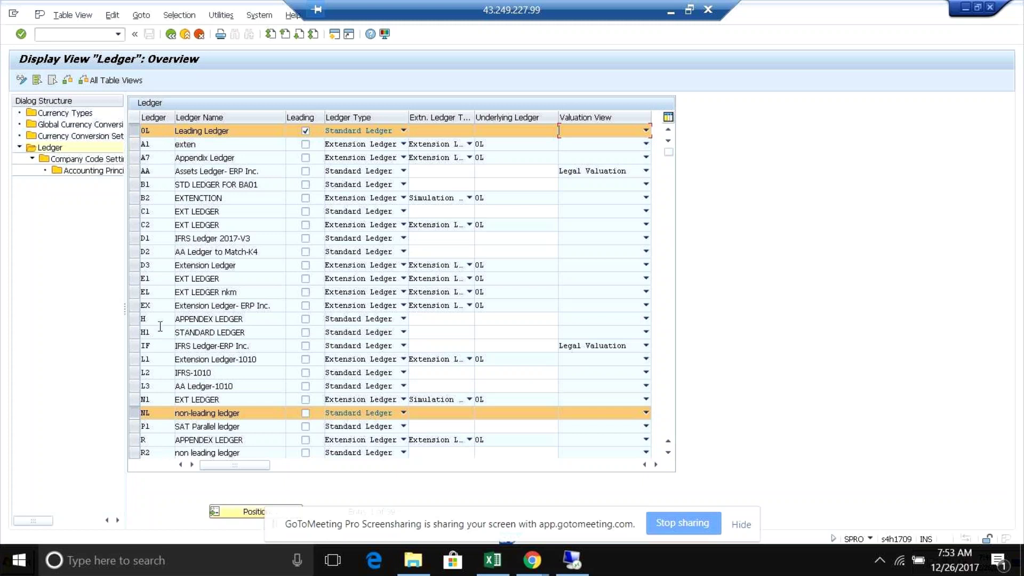
# - Select ledger R's row, then narrow the selection to the leading ledger 0L
pyautogui.click(135, 442)
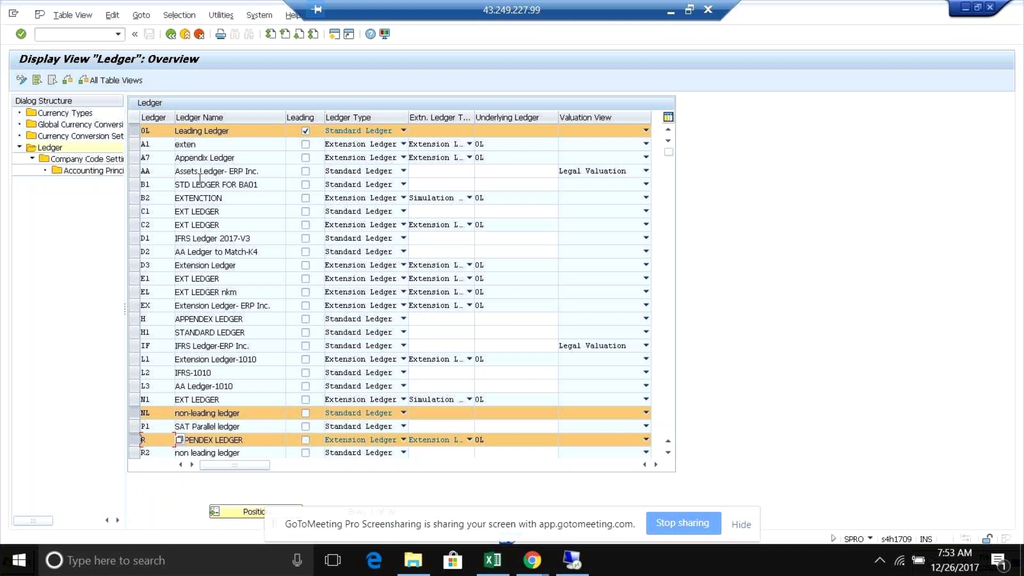
pyautogui.click(135, 133)
pyautogui.click(134, 133)
pyautogui.click(134, 412)
pyautogui.click(134, 438)
pyautogui.click(80, 160)
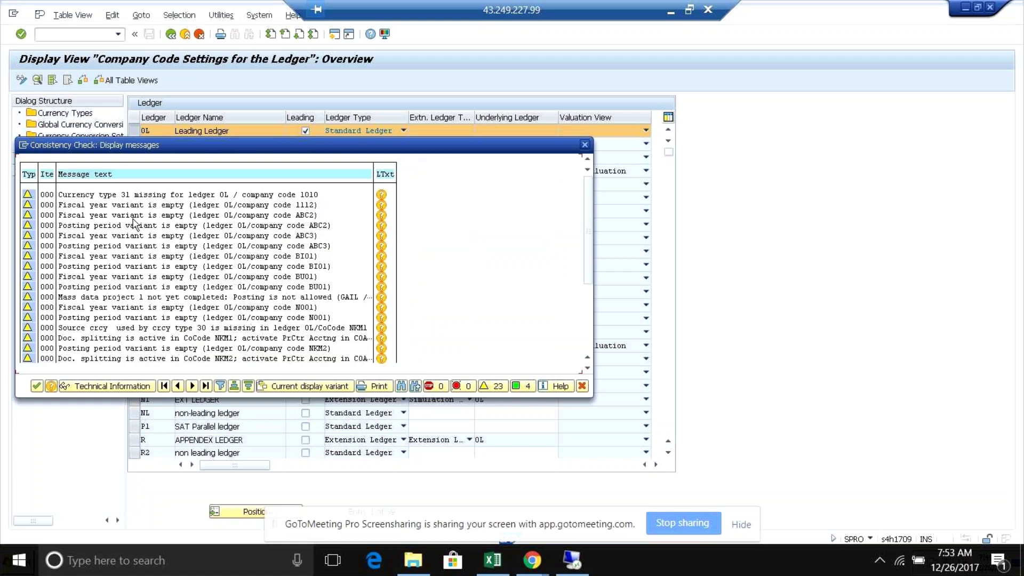
pyautogui.press('Return')
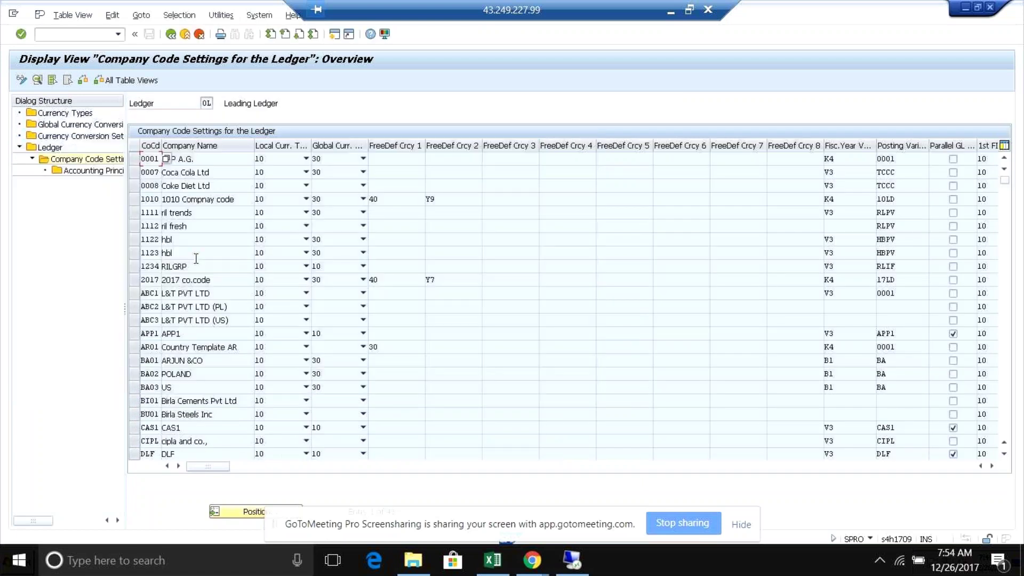
pyautogui.click(247, 513)
pyautogui.write('rb05')
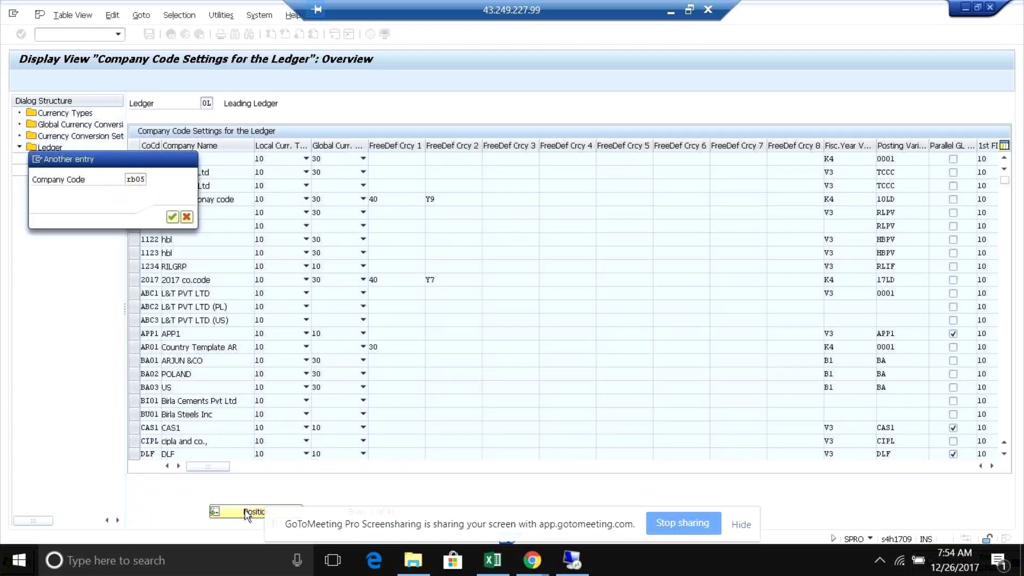
pyautogui.press('Return')
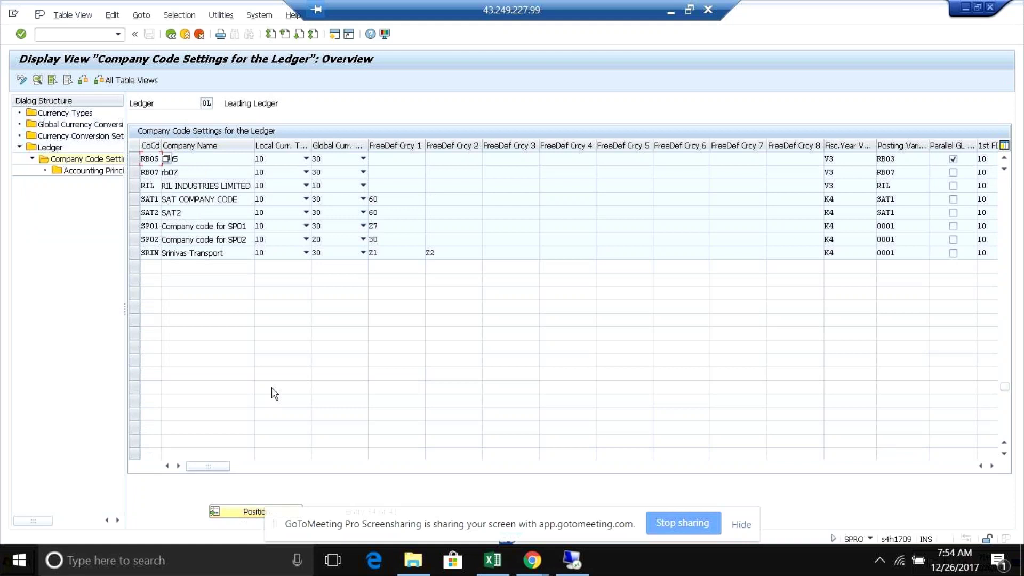
pyautogui.click(189, 160)
pyautogui.click(210, 104)
pyautogui.click(171, 35)
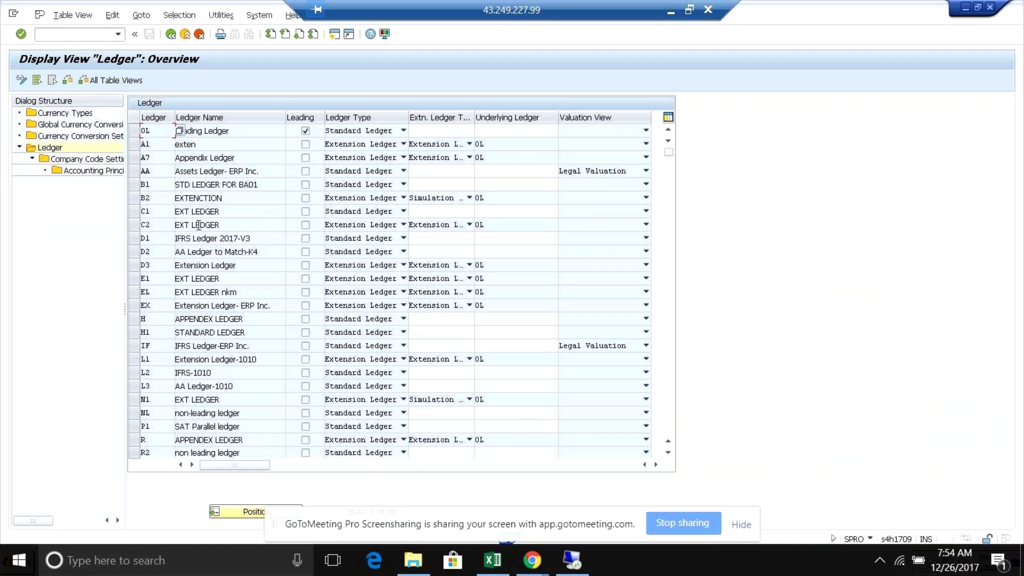
pyautogui.click(138, 413)
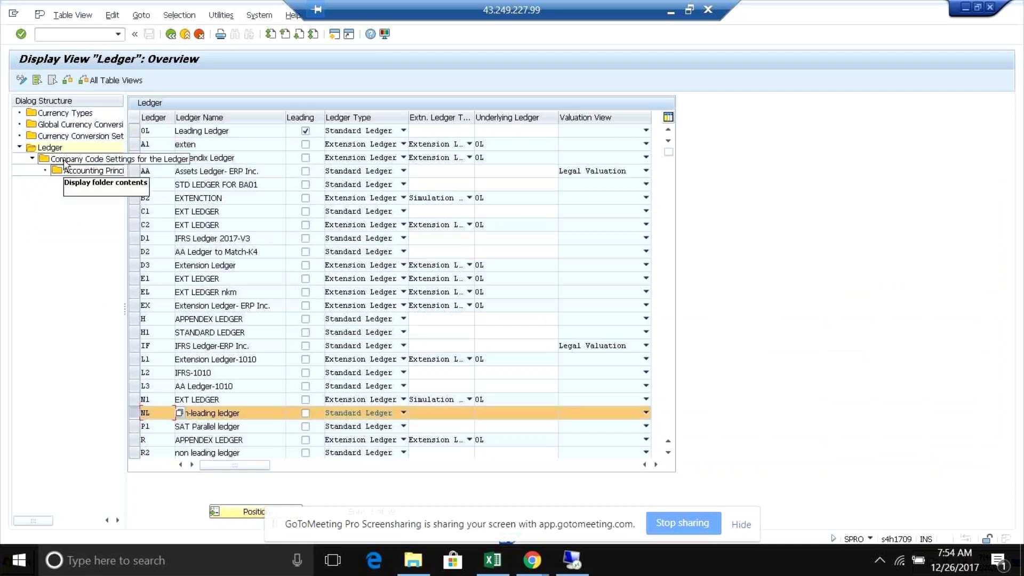
pyautogui.click(64, 160)
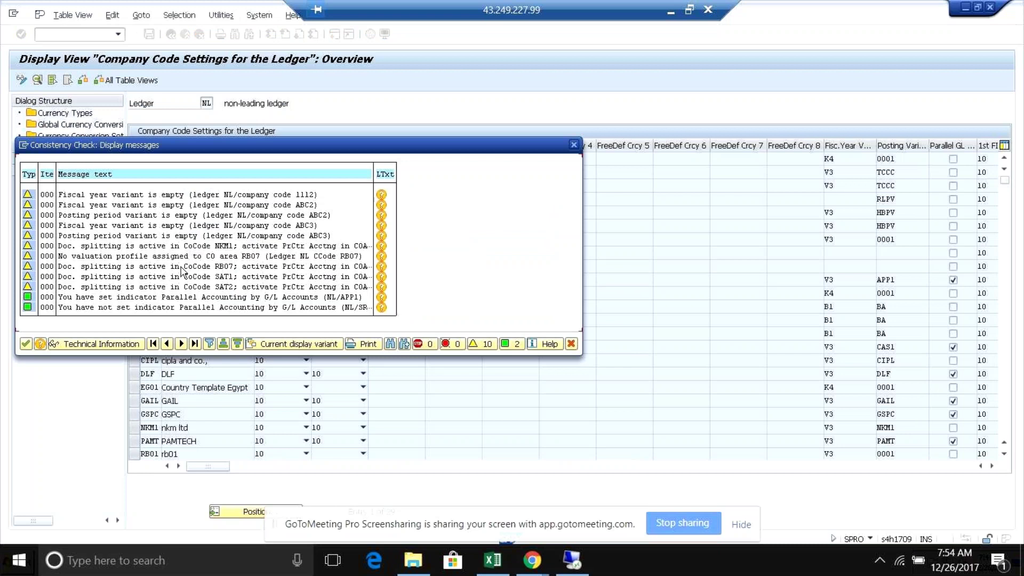
pyautogui.click(250, 512)
pyautogui.write('rb05')
pyautogui.press('Return')
pyautogui.click(224, 161)
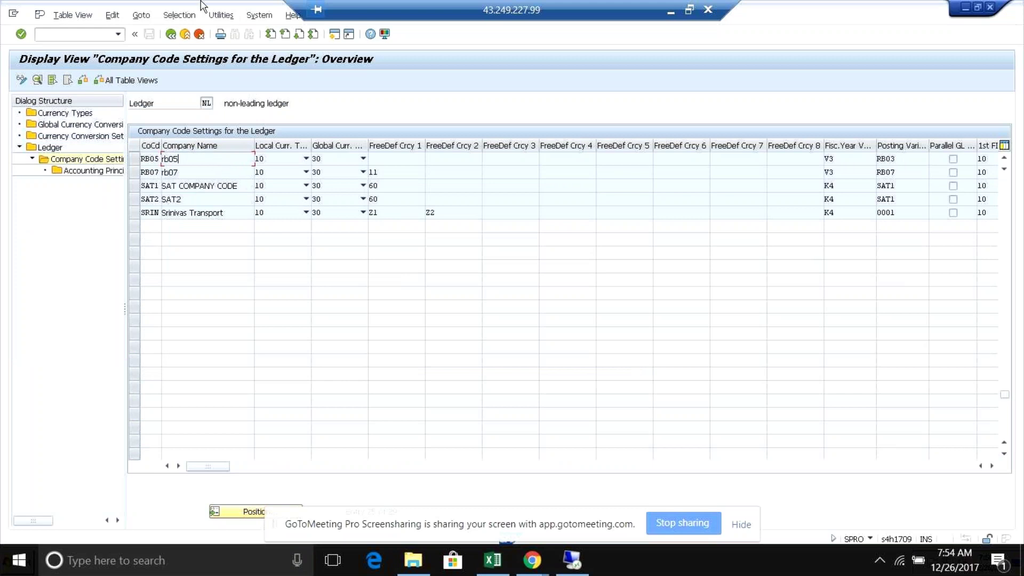
pyautogui.click(171, 34)
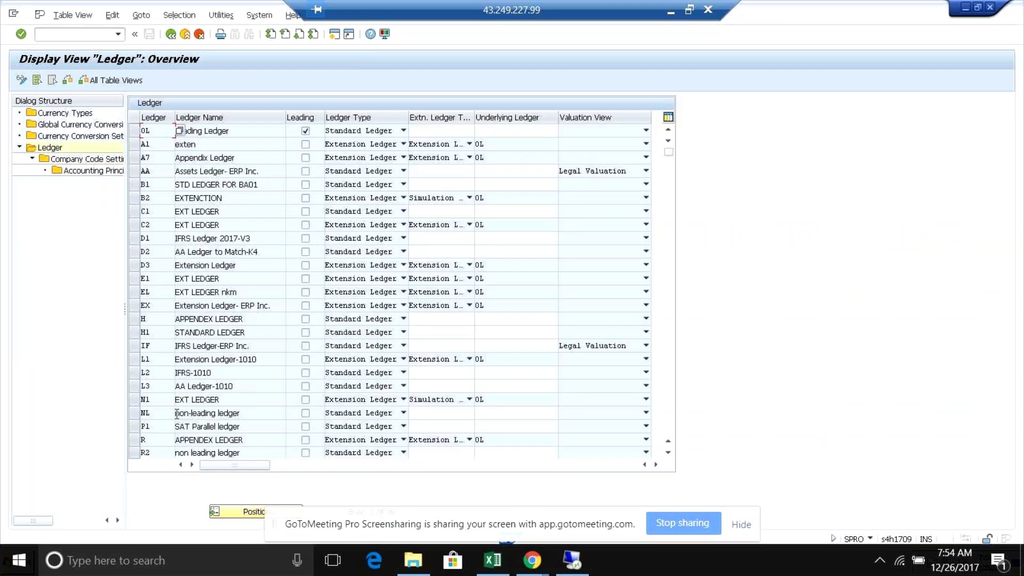
pyautogui.click(135, 439)
# - Open ledger R's company code settings and position the list at company code RB05
pyautogui.doubleClick(88, 171)
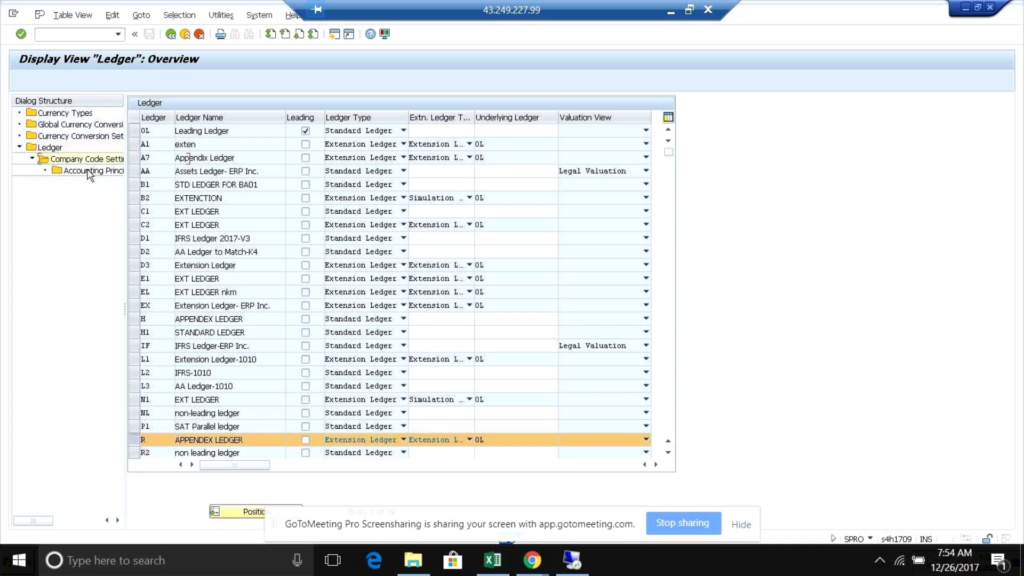
pyautogui.press('Return')
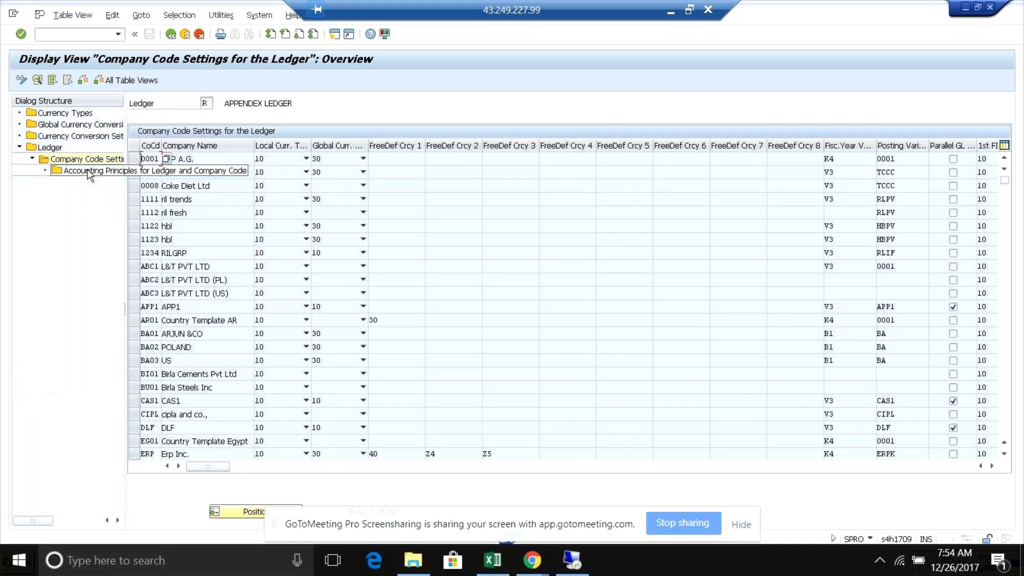
pyautogui.click(245, 511)
pyautogui.write('rb05')
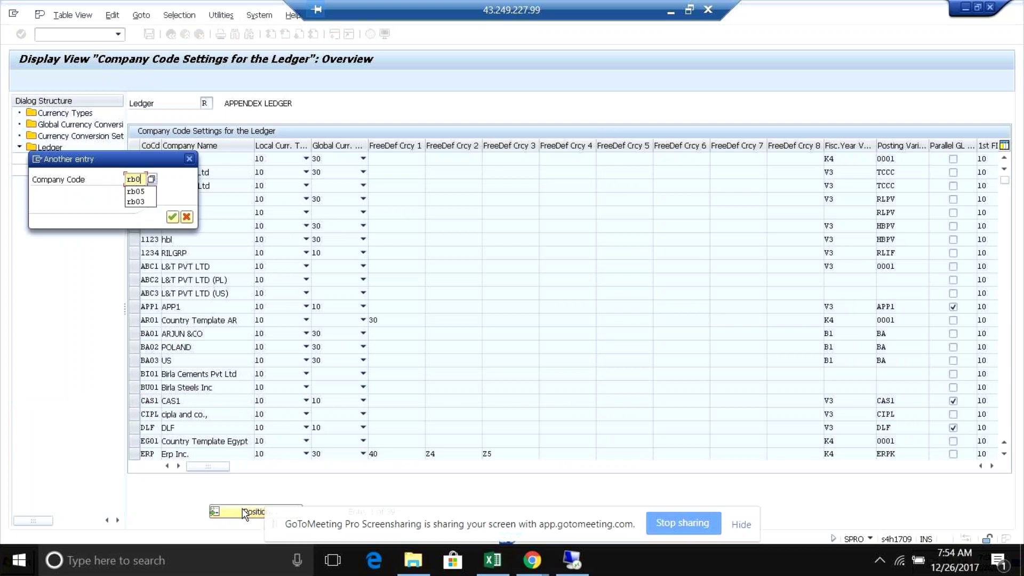
pyautogui.press('Return')
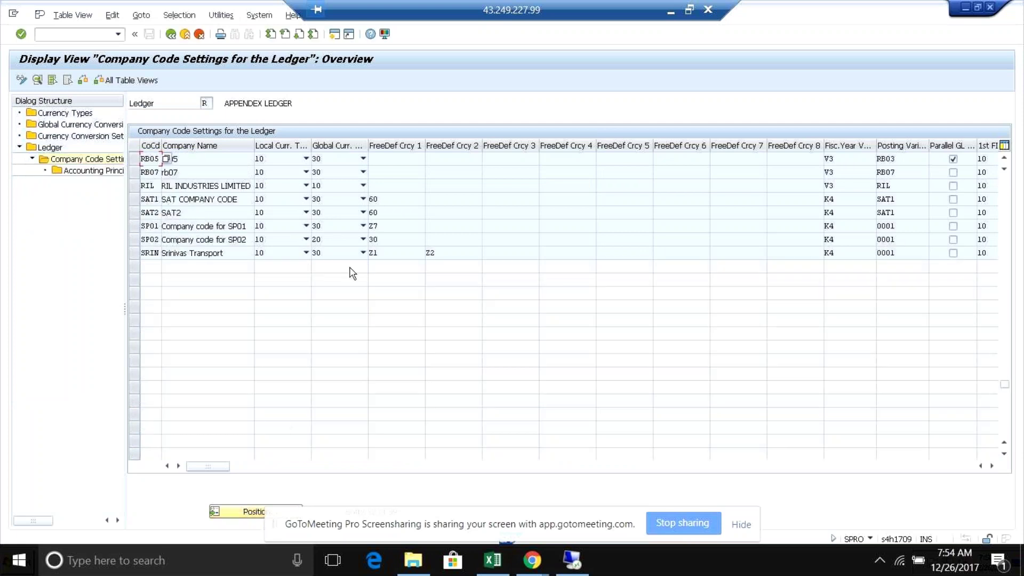
pyautogui.click(200, 158)
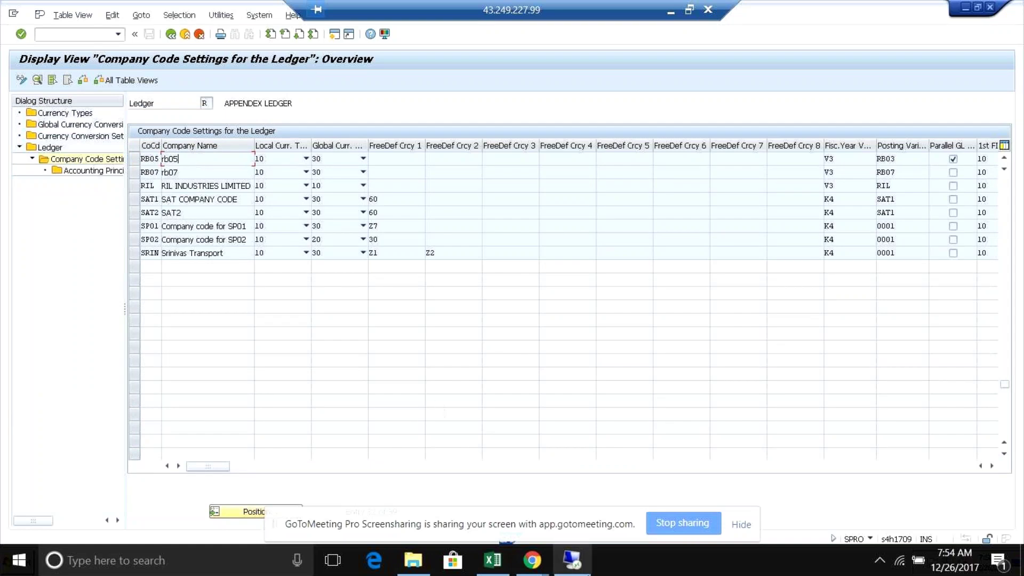
pyautogui.moveTo(537, 567)
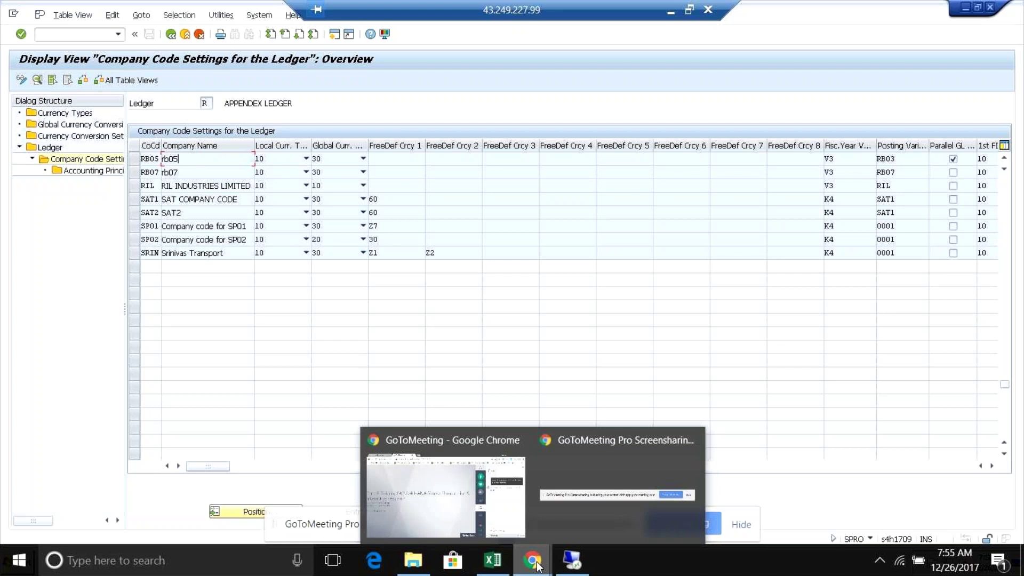
# - Close the company code settings, number range, ledger-group posting and Ledger windows, then switch to SE16N ACDOCA
pyautogui.click(546, 570)
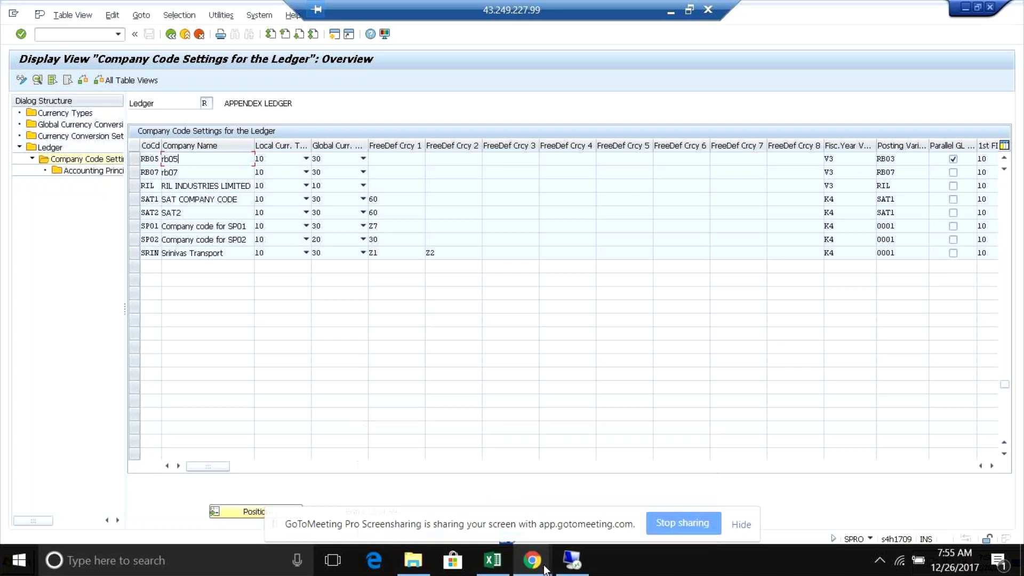
pyautogui.hotkey('alt', 'Tab')
pyautogui.hotkey('alt', 'Tab')
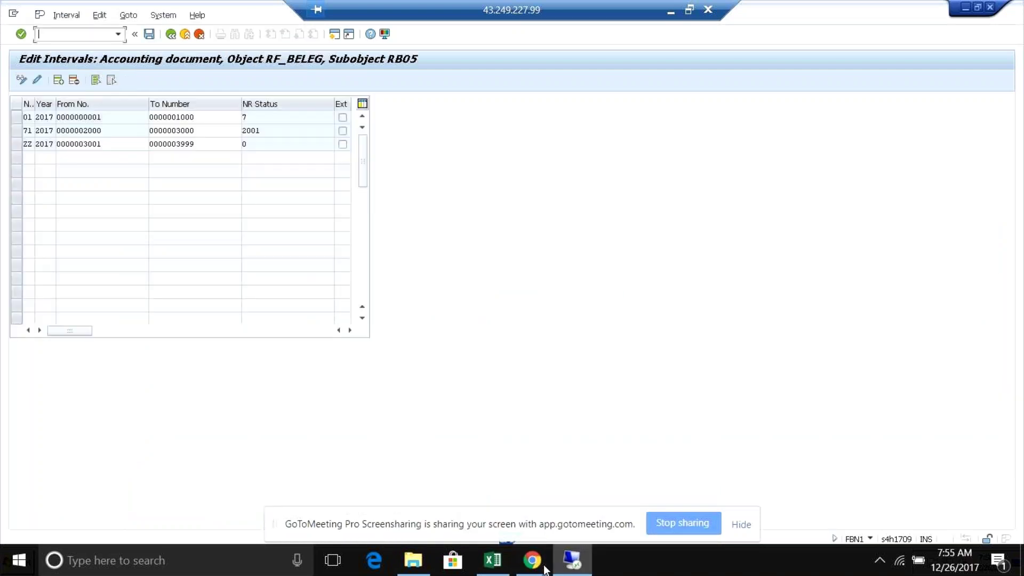
pyautogui.hotkey('alt', 'Tab')
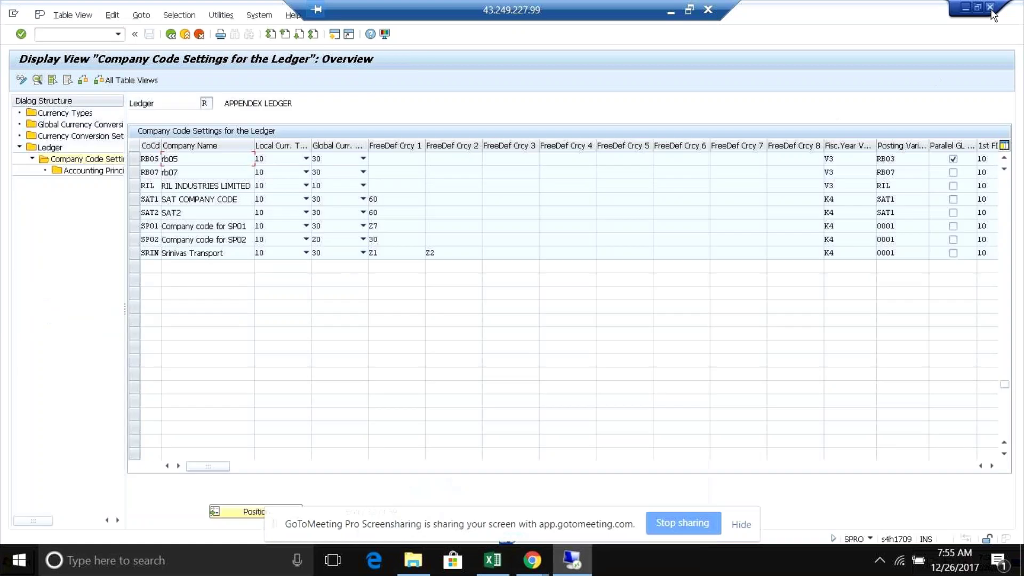
pyautogui.click(991, 10)
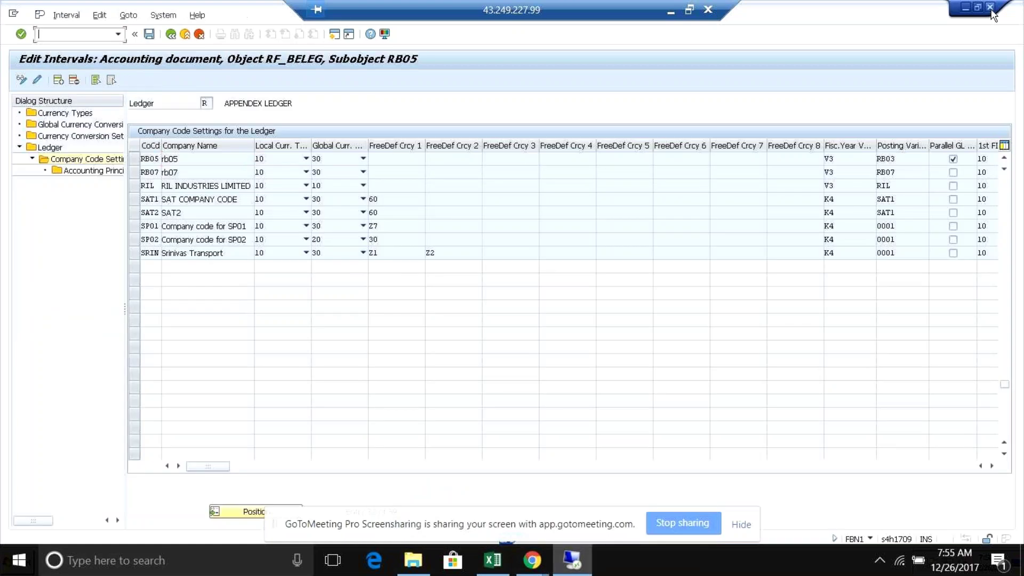
pyautogui.click(991, 11)
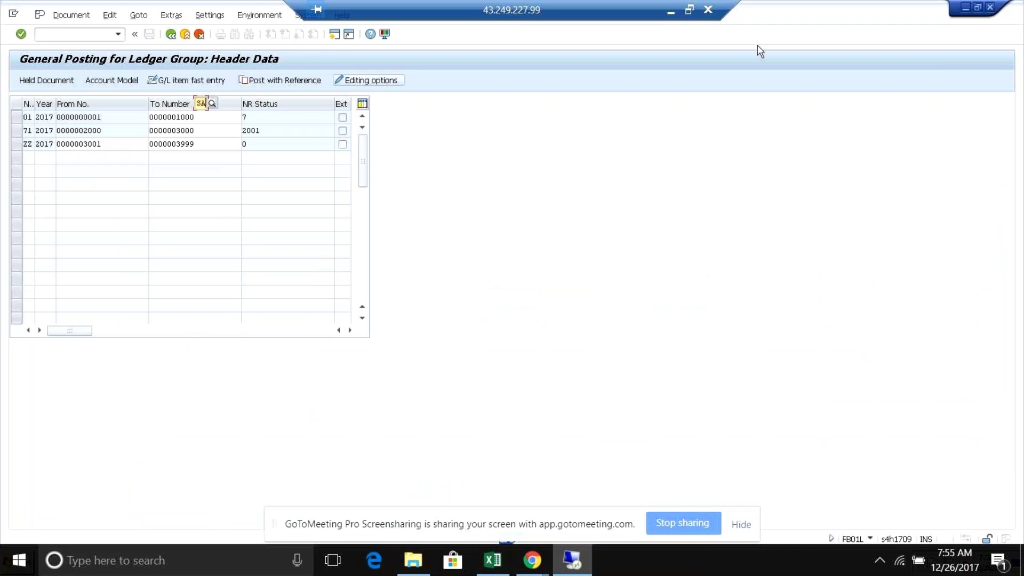
pyautogui.click(990, 8)
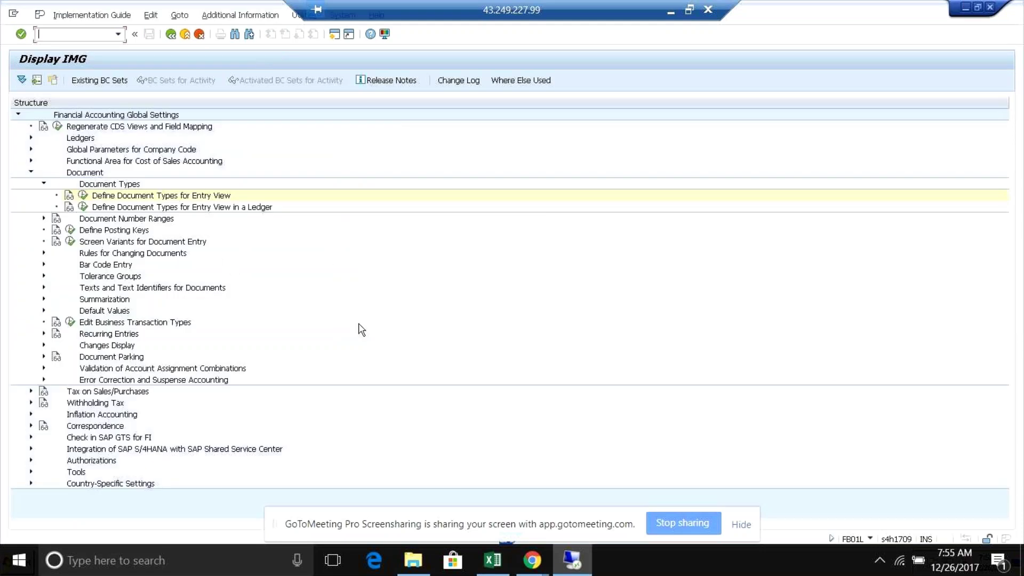
pyautogui.hotkey('alt', 'Tab')
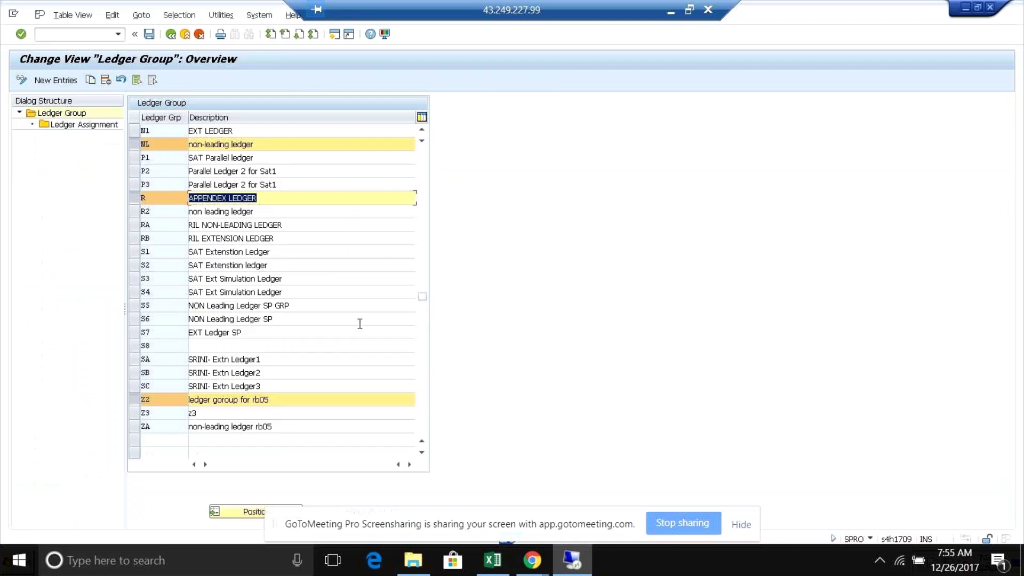
pyautogui.click(990, 10)
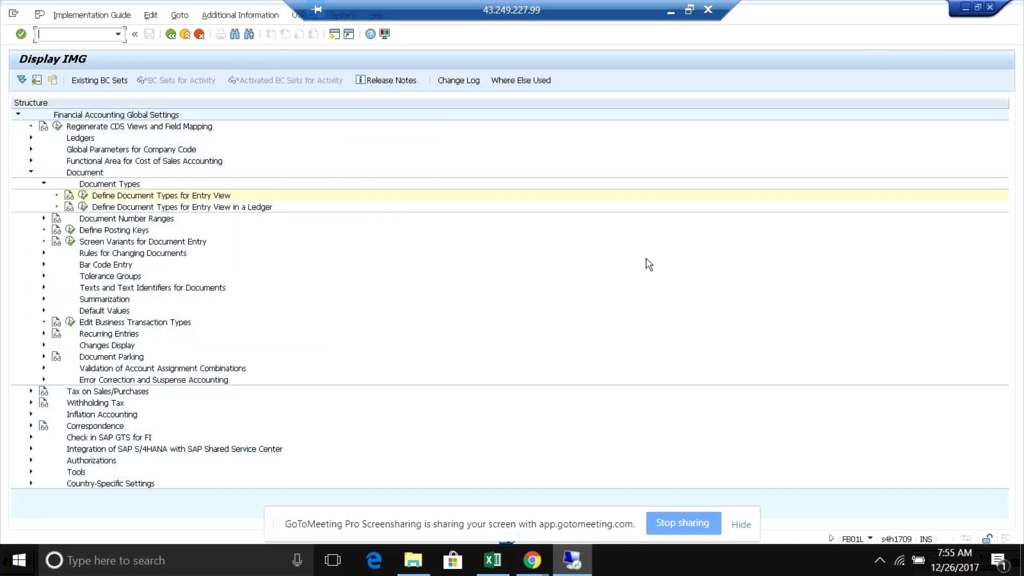
pyautogui.hotkey('alt', 'Tab')
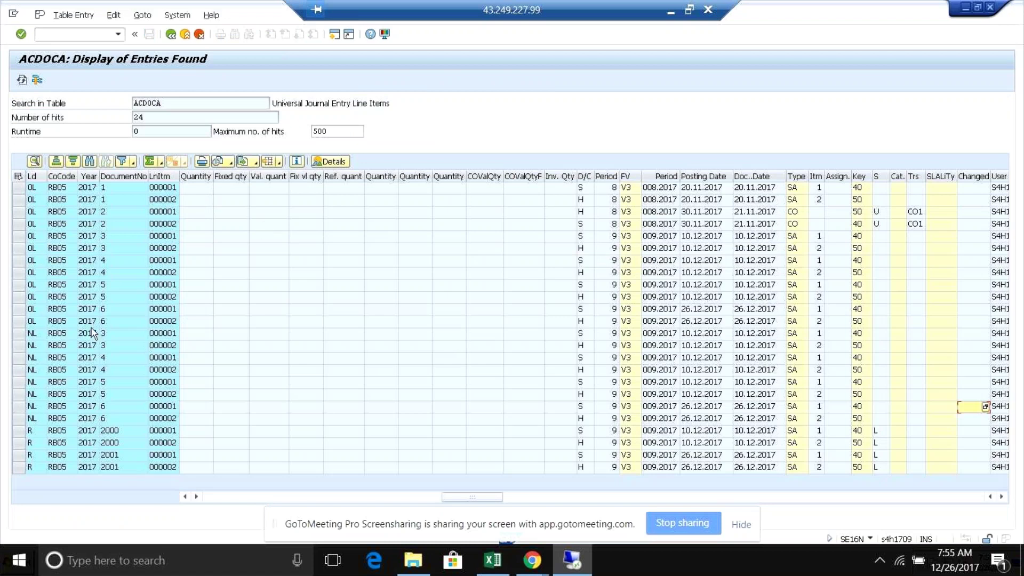
# - Review the ACDOCA entries for ledgers 0L and NL and document 2000 in ledger R
pyautogui.click(36, 188)
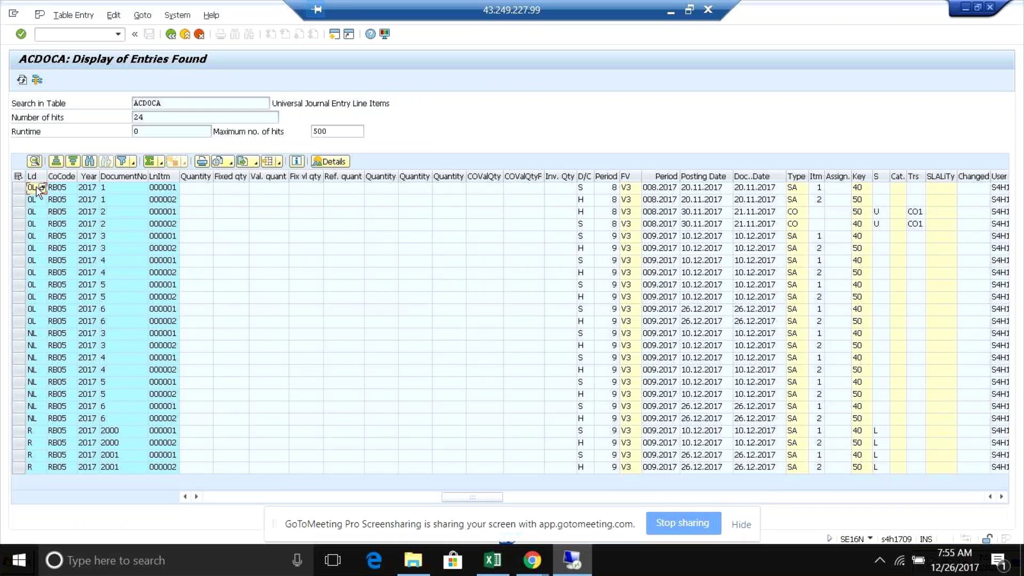
pyautogui.click(30, 336)
pyautogui.click(123, 433)
# - Check the Excel test plan, then return to SAP and switch to the Easy Access session
pyautogui.moveTo(585, 573)
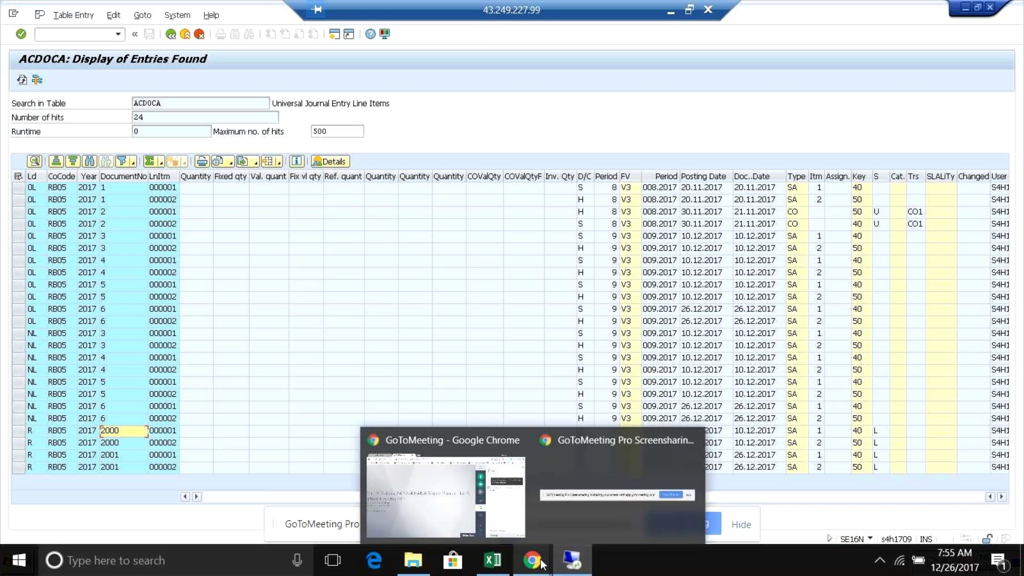
pyautogui.click(569, 568)
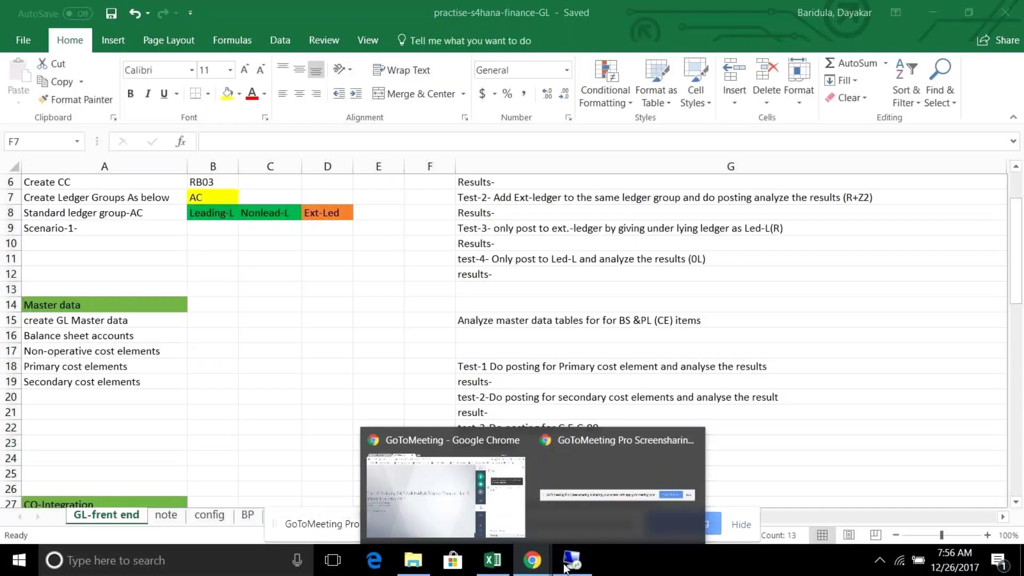
pyautogui.click(571, 559)
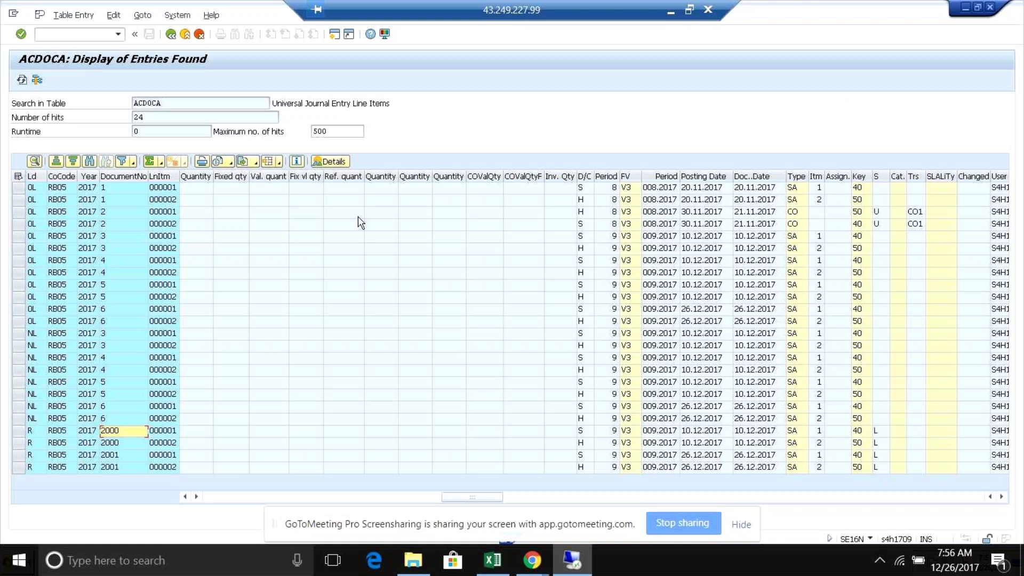
pyautogui.hotkey('alt', 'Tab')
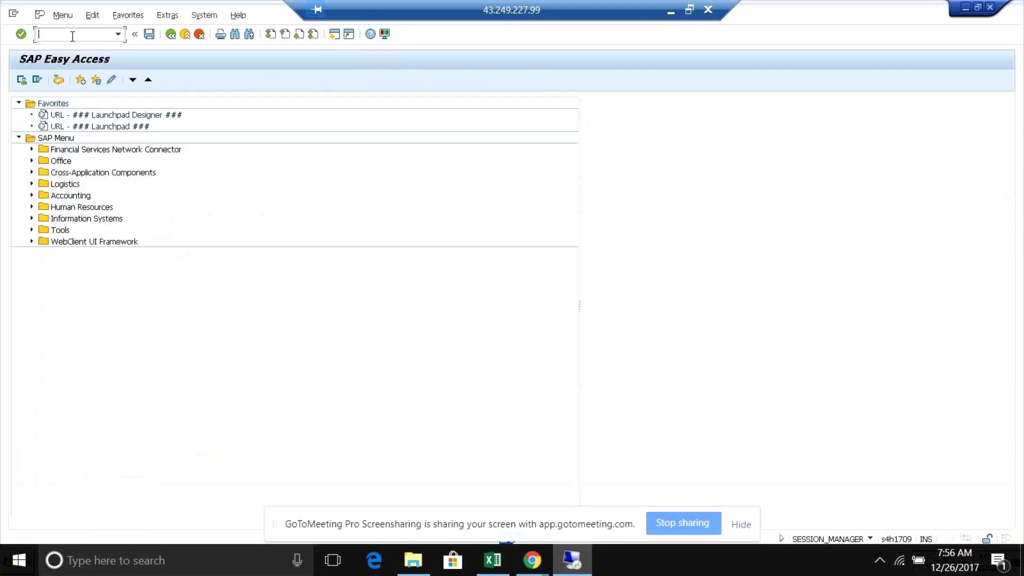
# - Start FB01L and set the document date to 26.12.2017
pyautogui.write('fb')
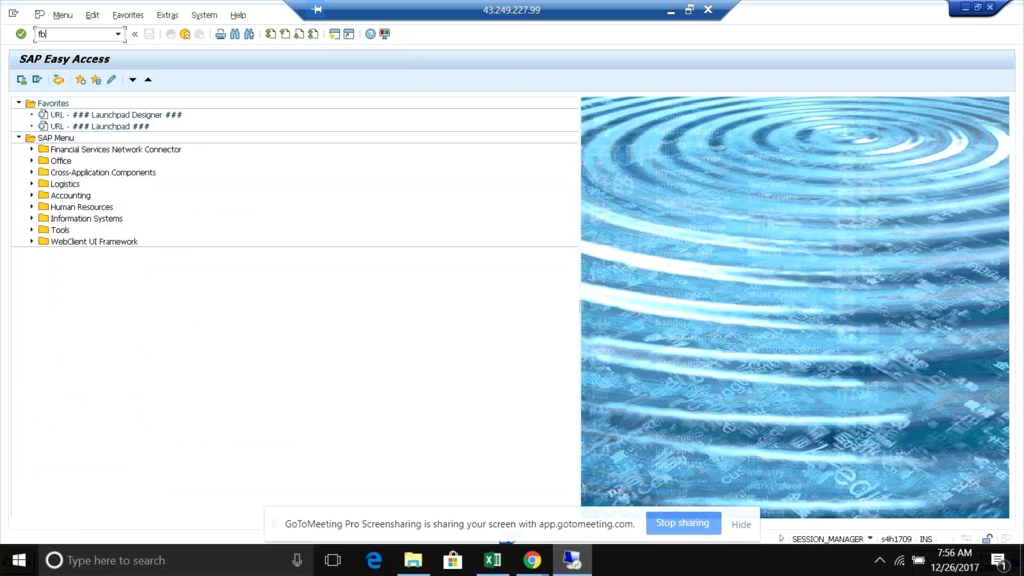
pyautogui.write('01l')
pyautogui.press('Return')
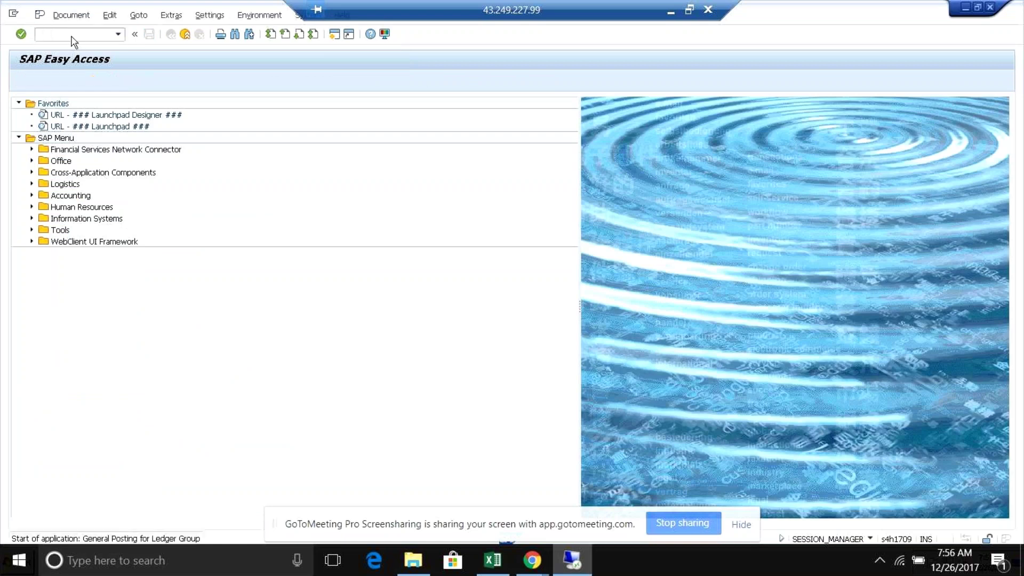
pyautogui.click(206, 130)
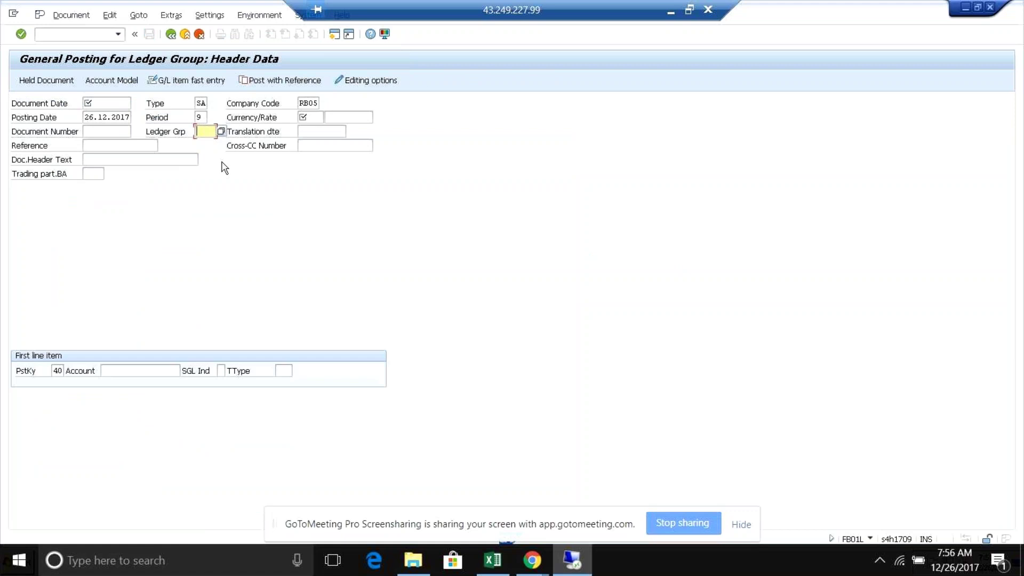
pyautogui.click(102, 100)
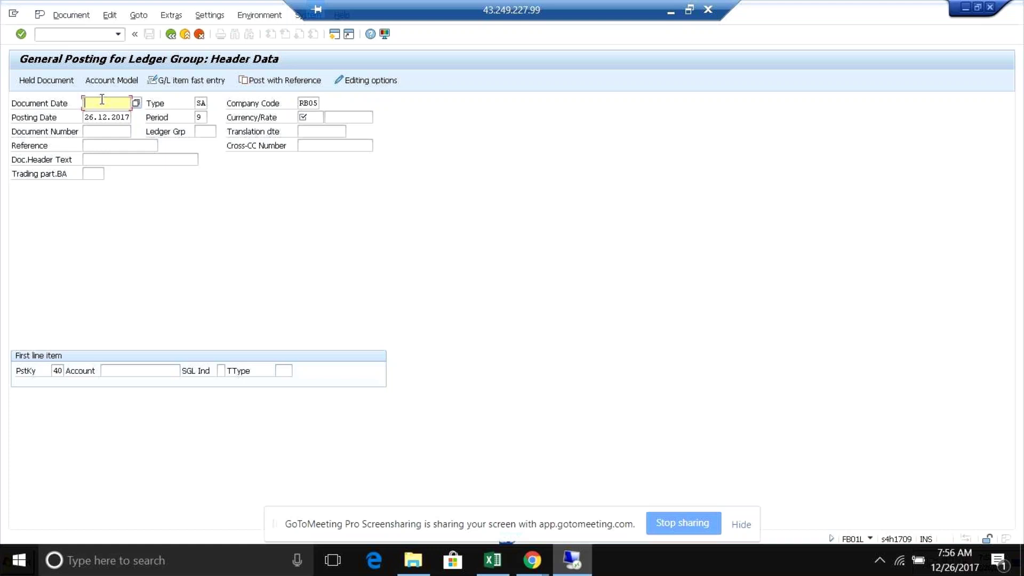
pyautogui.click(102, 102)
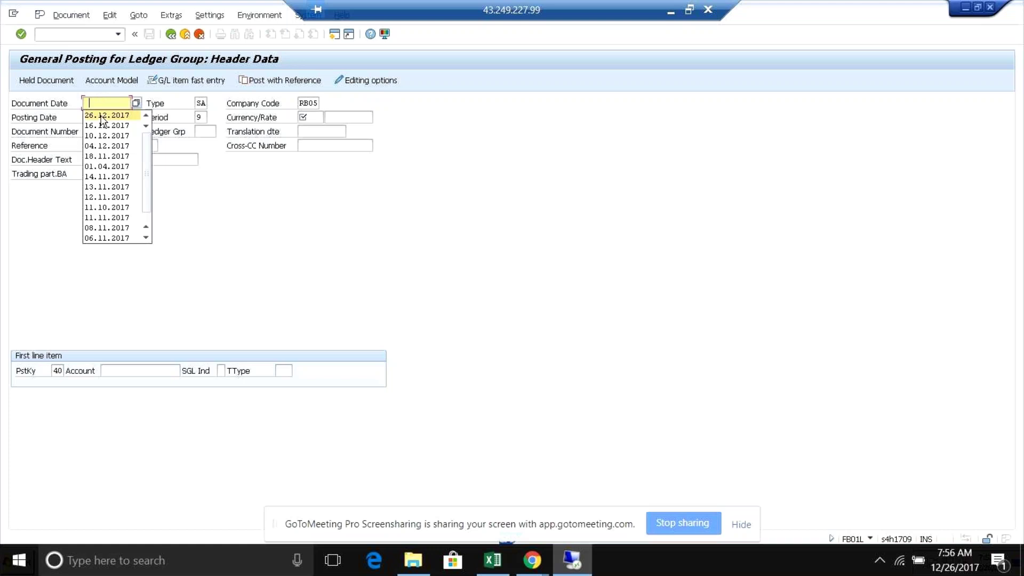
pyautogui.click(103, 115)
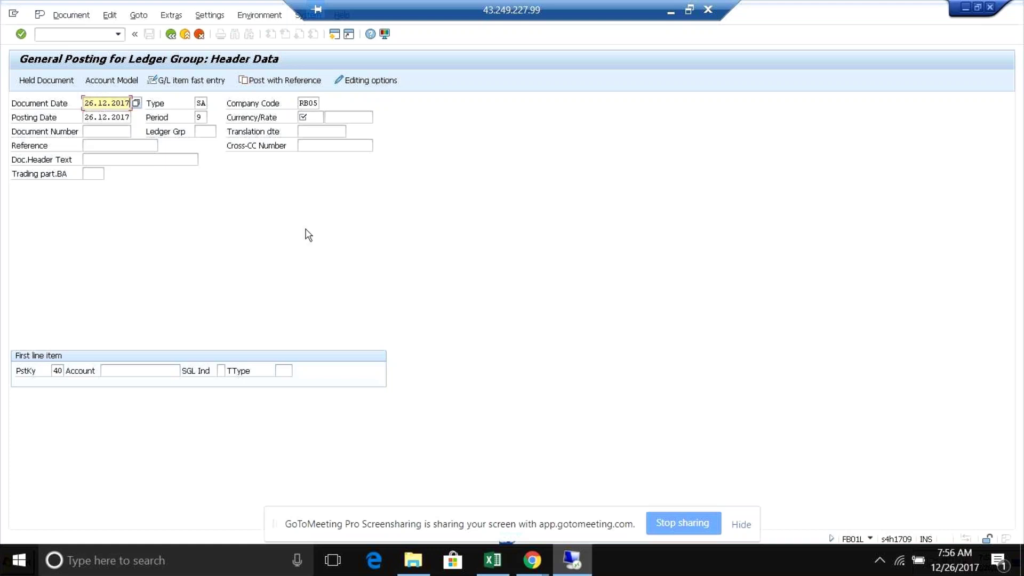
# - Enter ledger group r, currency INR and a posting-key 40 debit line for rent account 4531
pyautogui.press('Tab')
pyautogui.press('Tab')
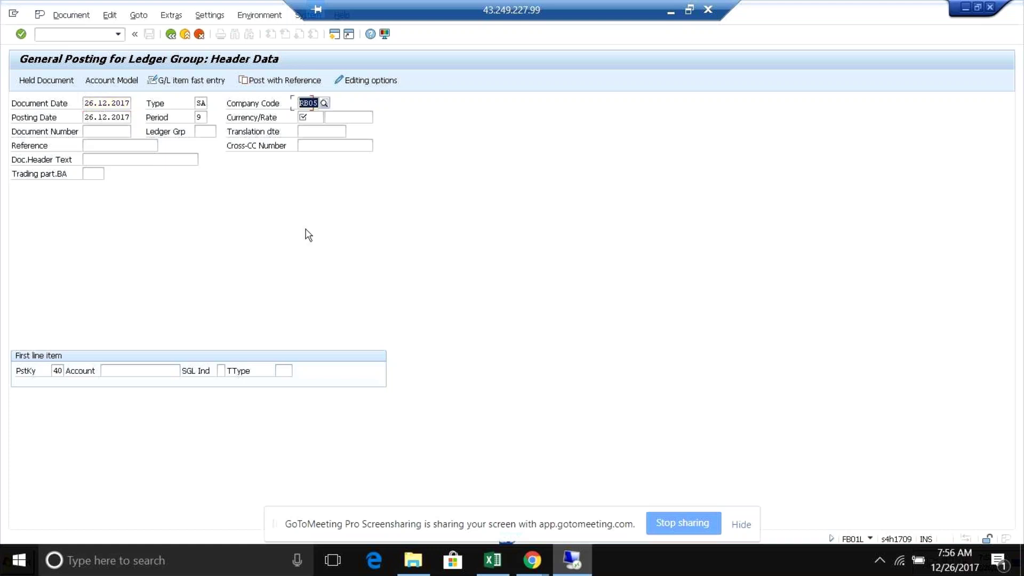
pyautogui.press('Tab')
pyautogui.press('Tab')
pyautogui.press('Tab')
pyautogui.press('Tab')
pyautogui.press('Tab')
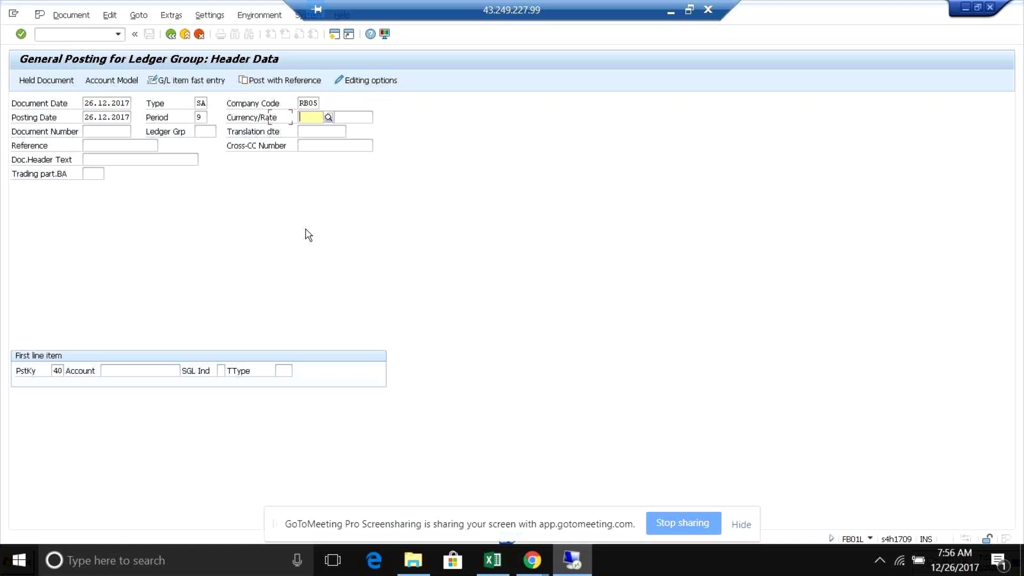
pyautogui.press('Tab')
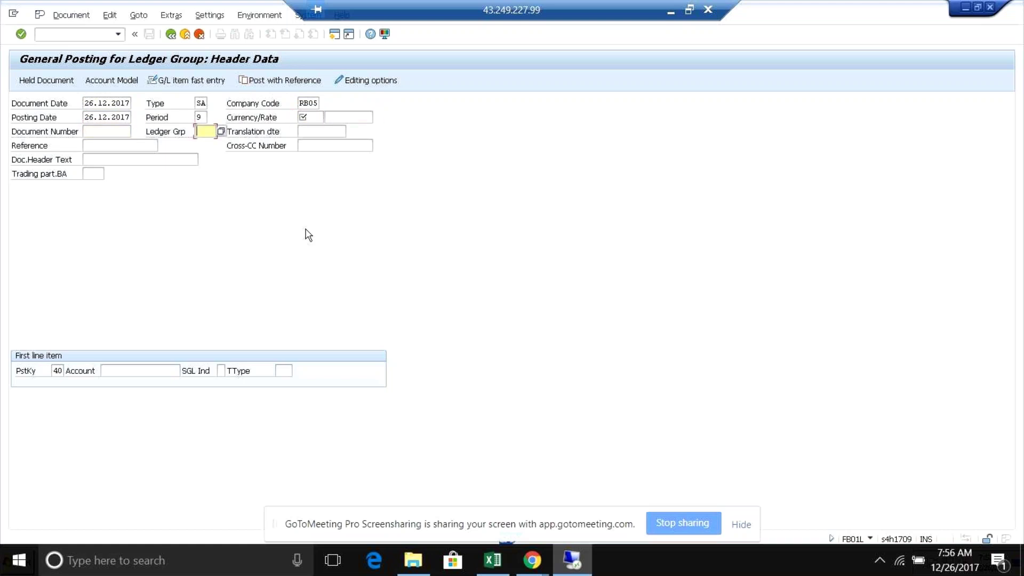
pyautogui.write('r')
pyautogui.click(309, 116)
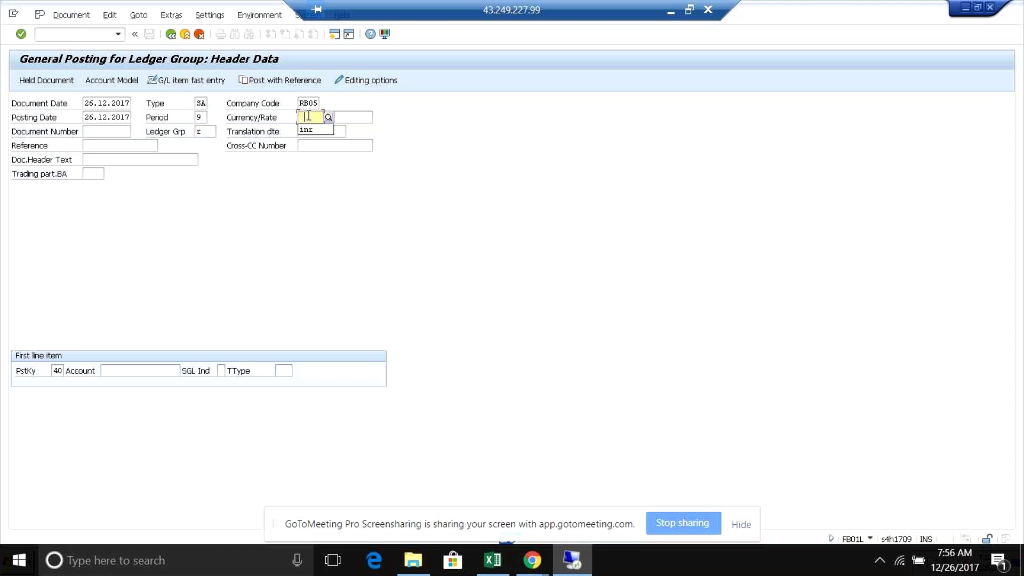
pyautogui.click(307, 130)
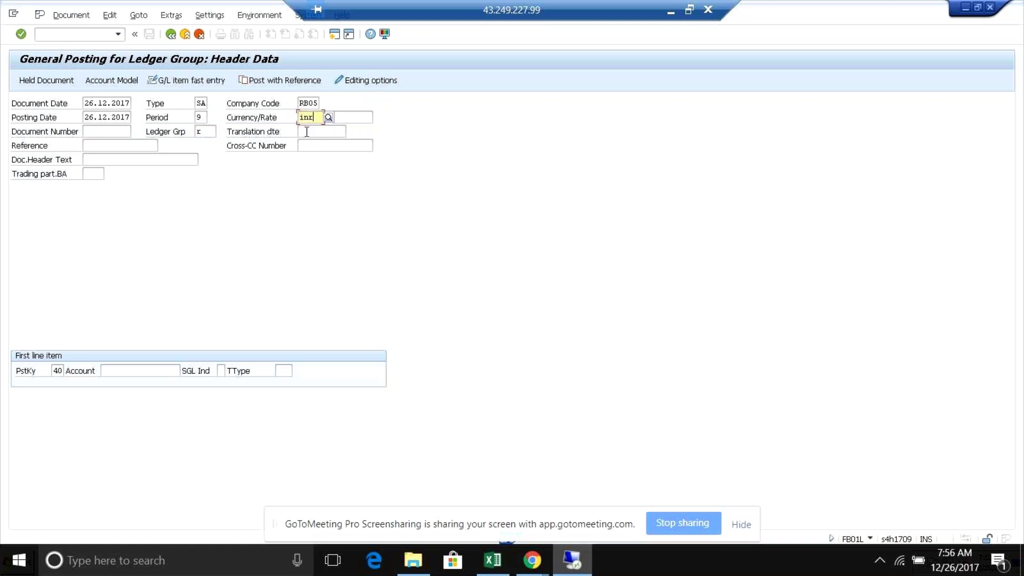
pyautogui.click(126, 369)
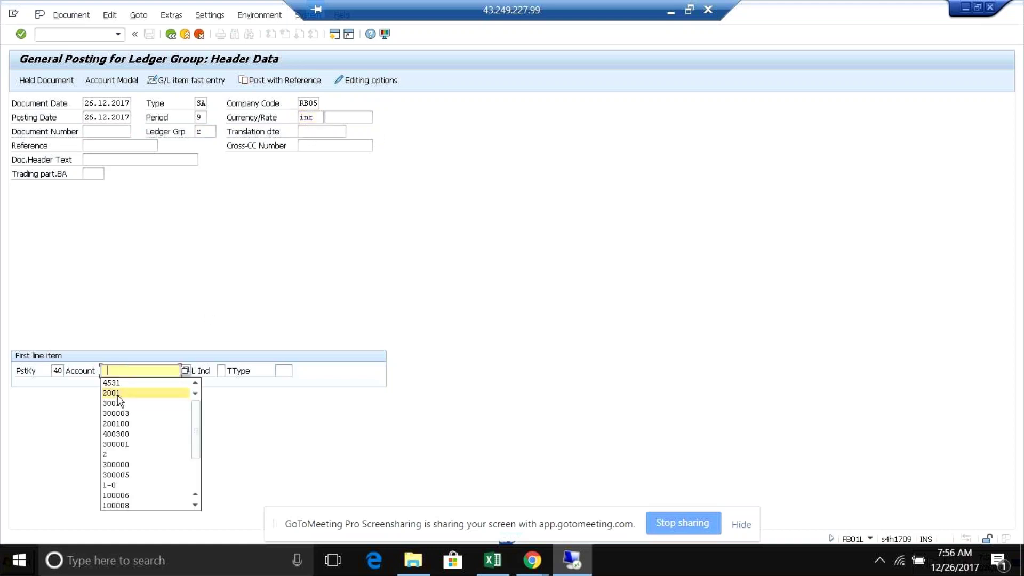
pyautogui.click(119, 384)
pyautogui.press('Return')
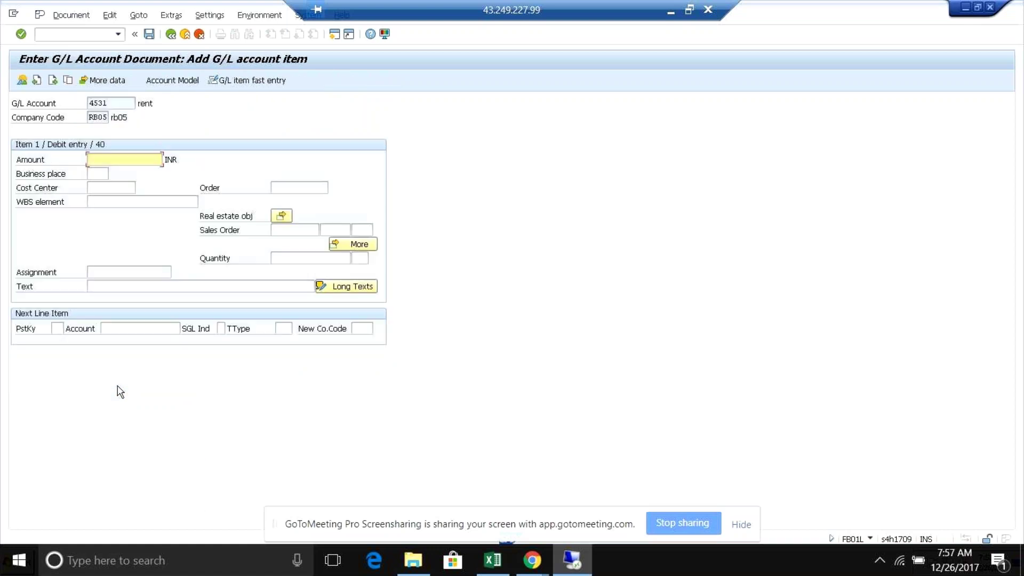
# - Enter amount 300, cost center 1 and text 'test' on the rent debit line
pyautogui.write('300')
pyautogui.press('Tab')
pyautogui.press('Tab')
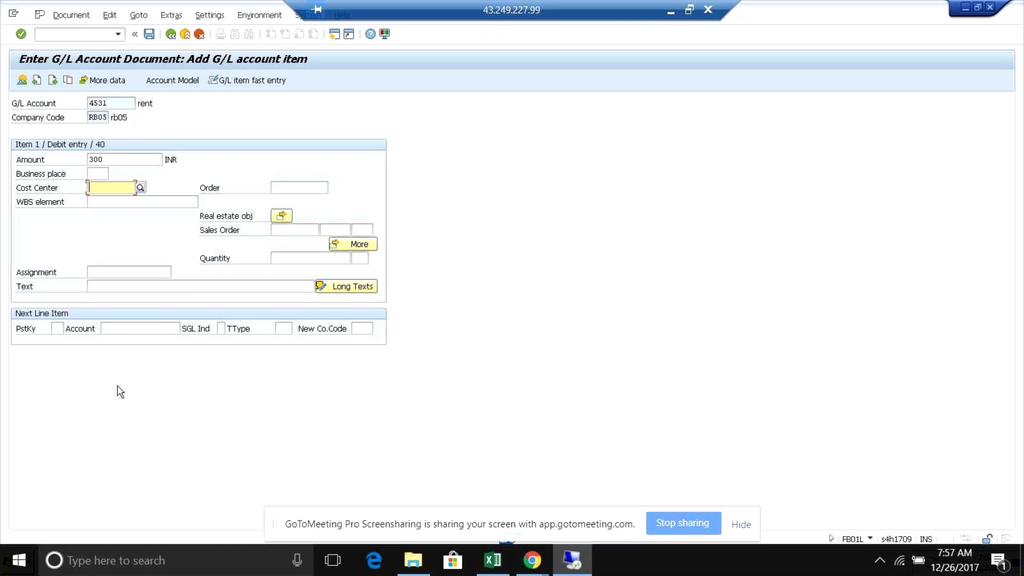
pyautogui.write('1')
pyautogui.press('Tab')
pyautogui.press('Tab')
pyautogui.press('Tab')
pyautogui.press('Tab')
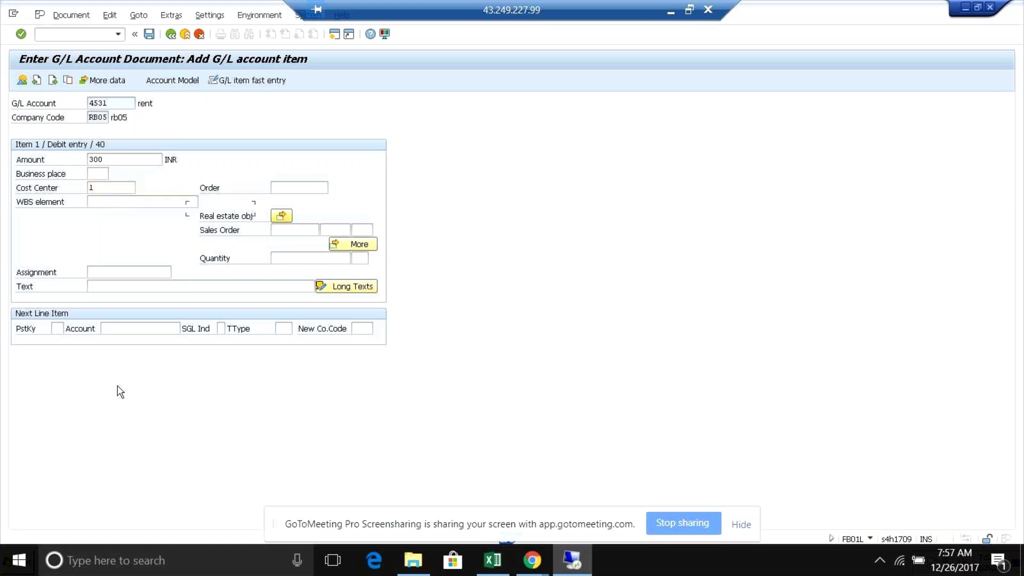
pyautogui.press('Tab')
pyautogui.press('Tab')
pyautogui.press('Tab')
pyautogui.press('Tab')
pyautogui.press('Tab')
pyautogui.write('test')
# - Add a credit line: posting key 50, cash account 2001, amount * and text +
pyautogui.click(56, 329)
pyautogui.write('50')
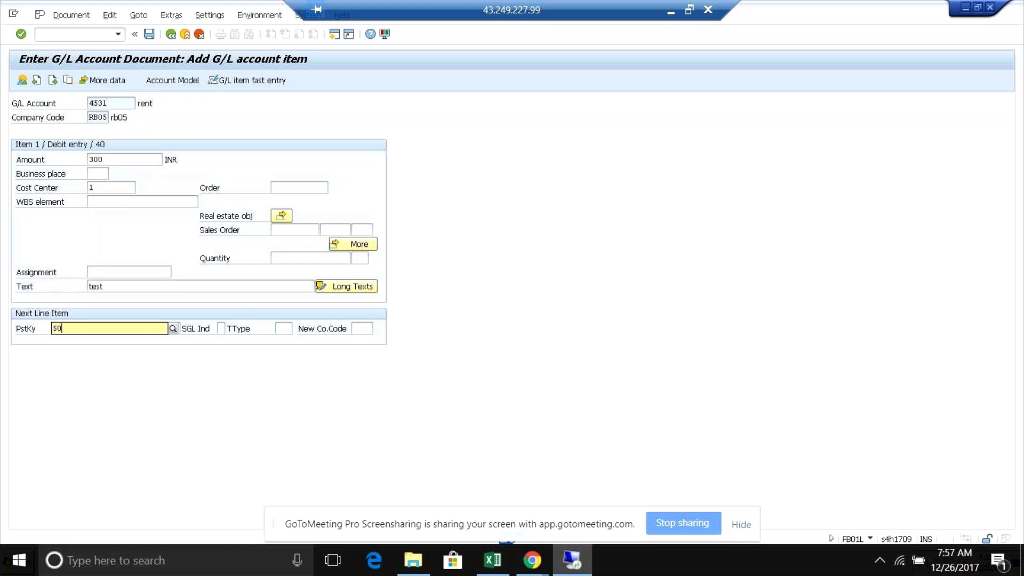
pyautogui.press('Tab')
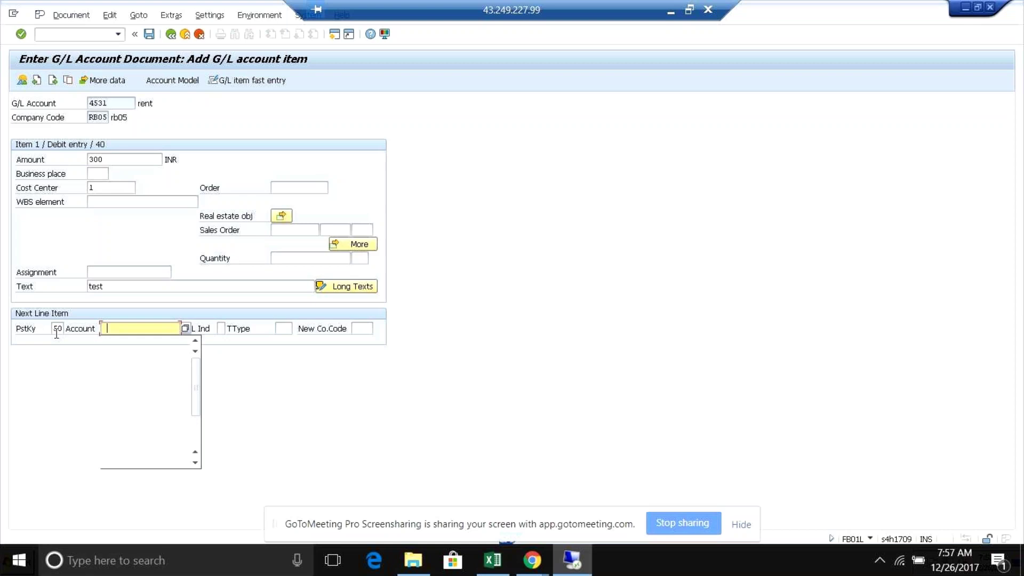
pyautogui.press('Down')
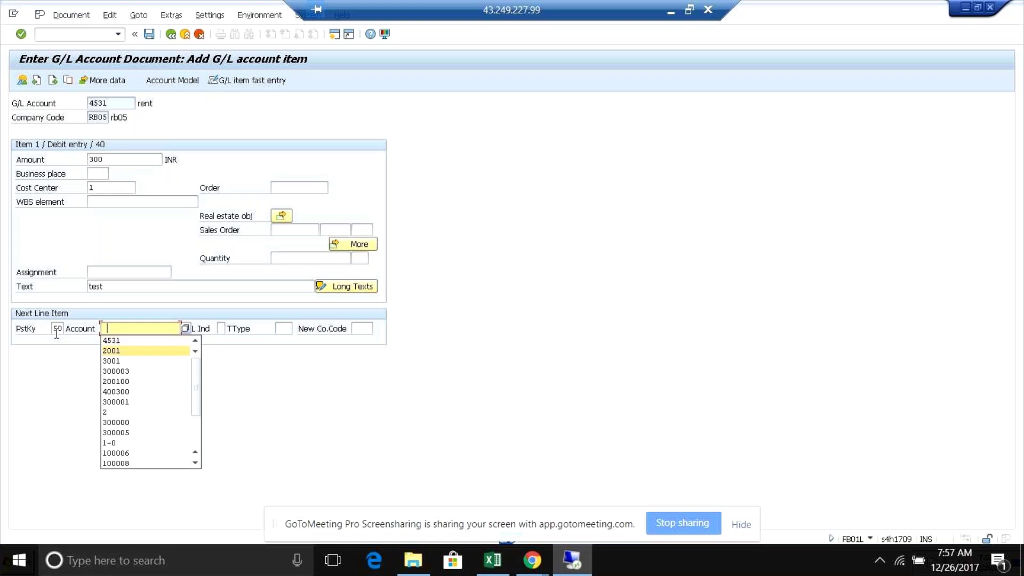
pyautogui.press('Return')
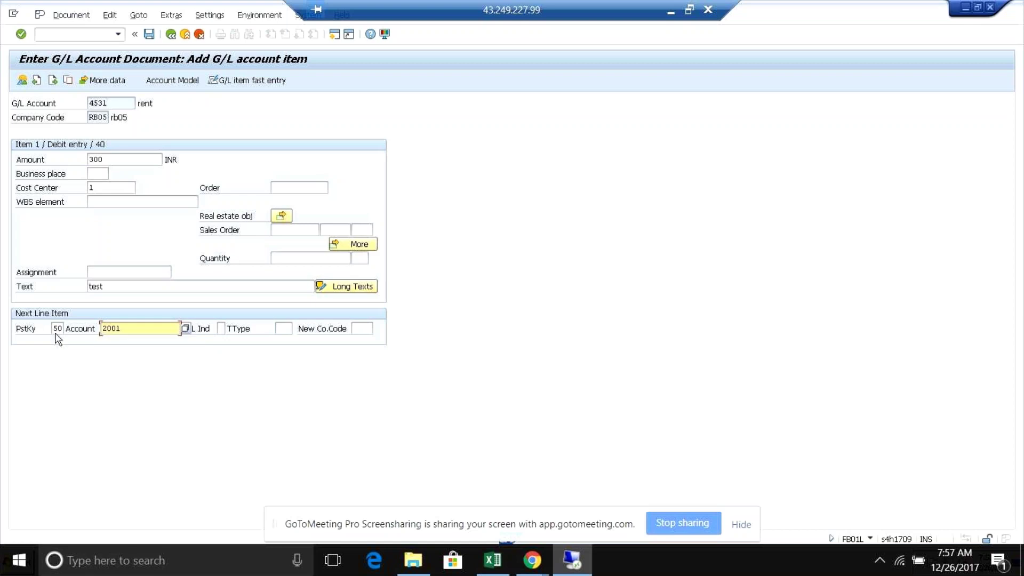
pyautogui.press('Return')
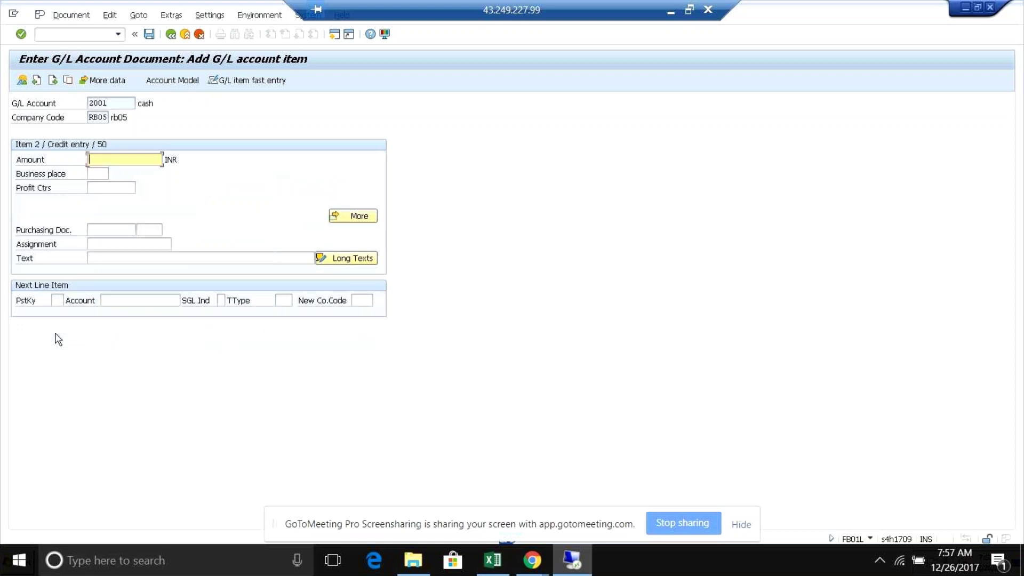
pyautogui.write('*')
pyautogui.press('Tab')
pyautogui.press('Tab')
pyautogui.press('Tab')
pyautogui.press('Tab')
pyautogui.press('Tab')
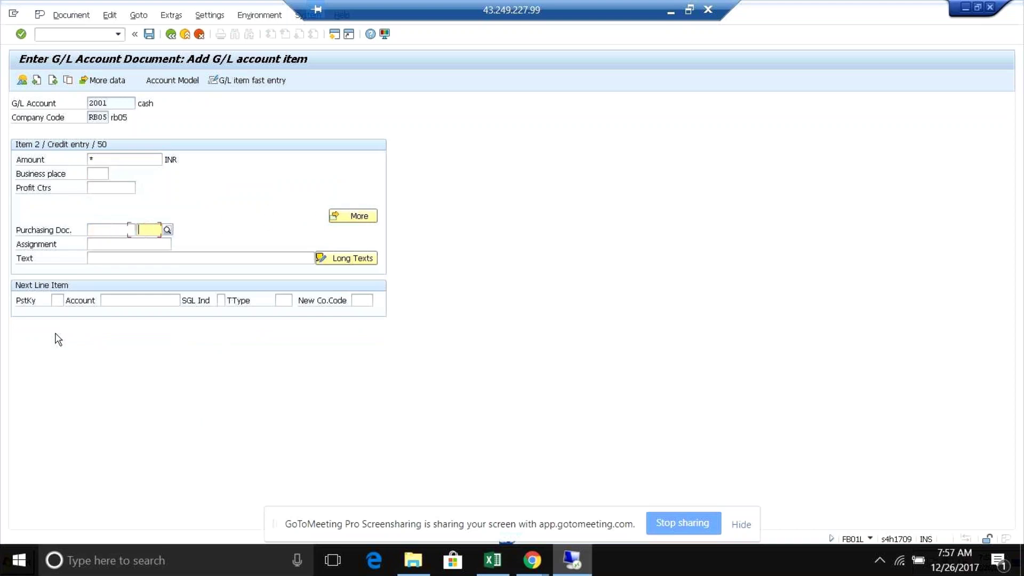
pyautogui.press('Tab')
pyautogui.write('+')
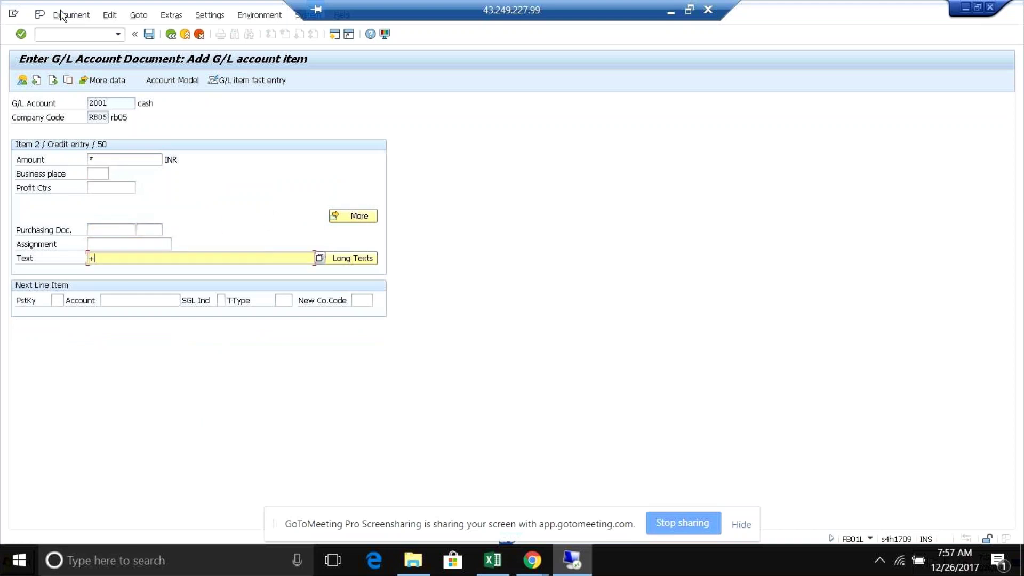
pyautogui.click(66, 16)
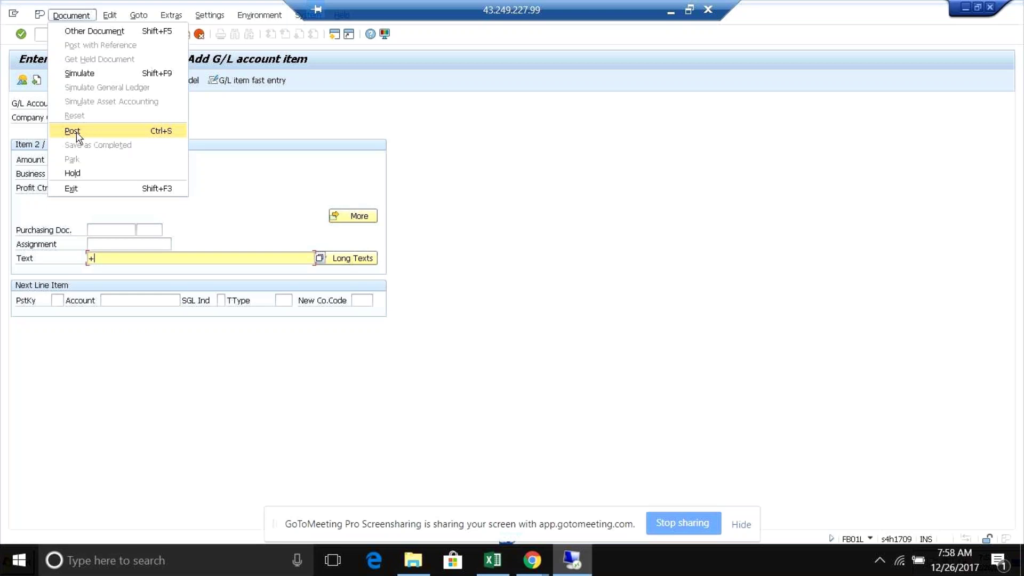
# - Post ledger-group document 2002 for RB05 and return to the SAP posting window
pyautogui.click(77, 134)
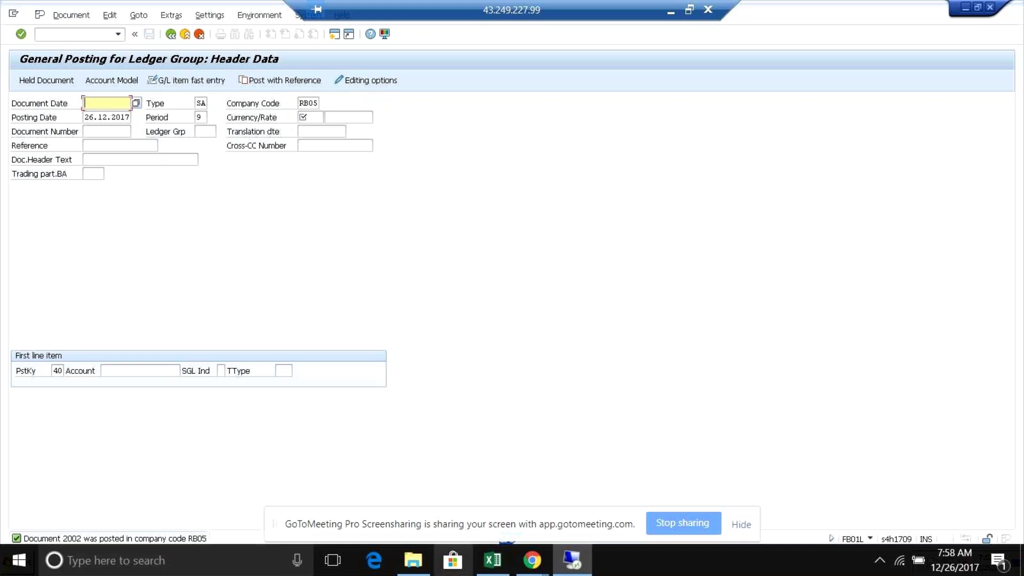
pyautogui.click(567, 570)
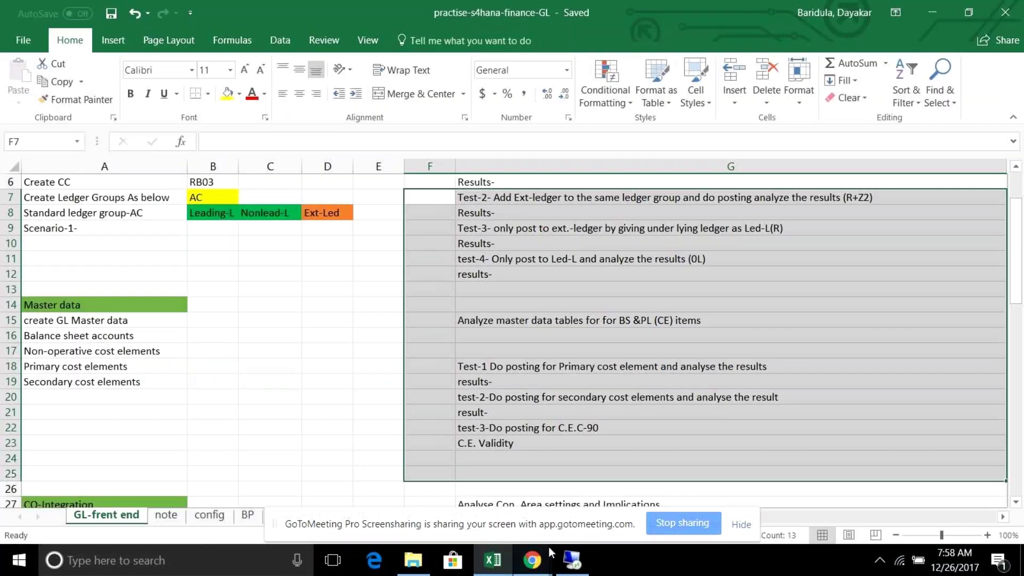
pyautogui.click(575, 570)
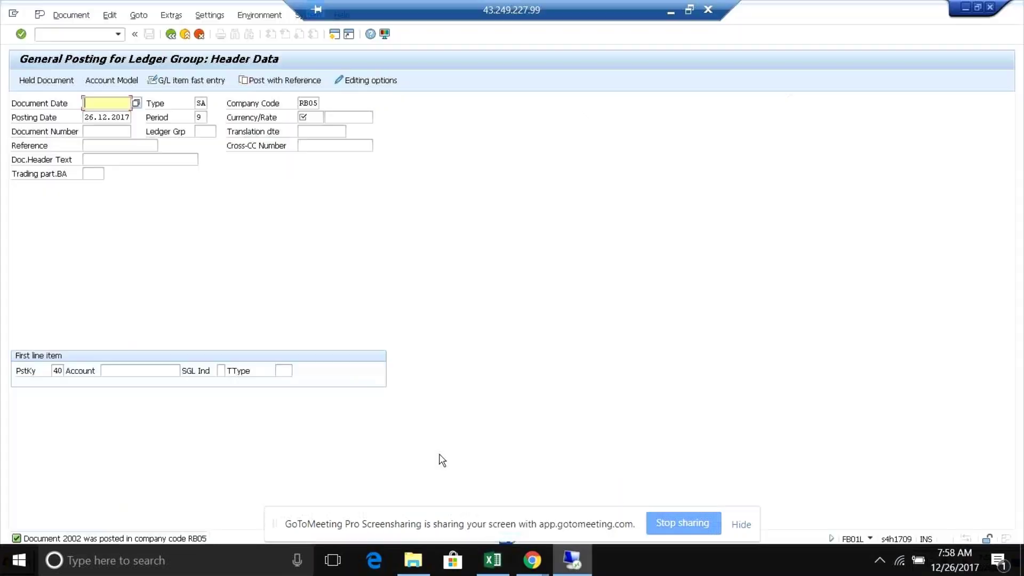
pyautogui.hotkey('alt', 'Tab')
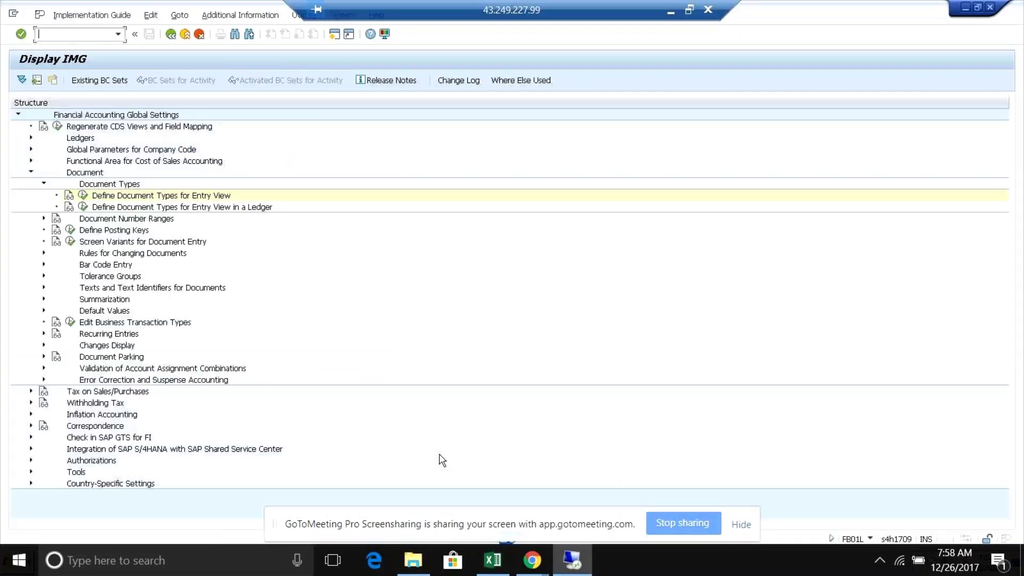
# - Rerun the SE16N ACDOCA query for RB05, now returning 26 entries
pyautogui.hotkey('alt', 'Tab')
pyautogui.hotkey('alt', 'Tab')
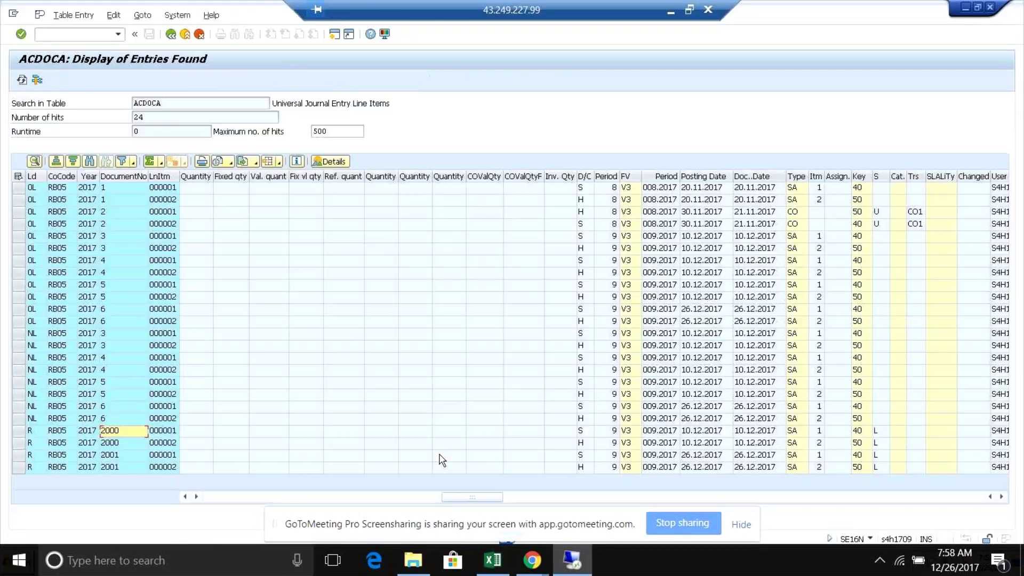
pyautogui.click(170, 34)
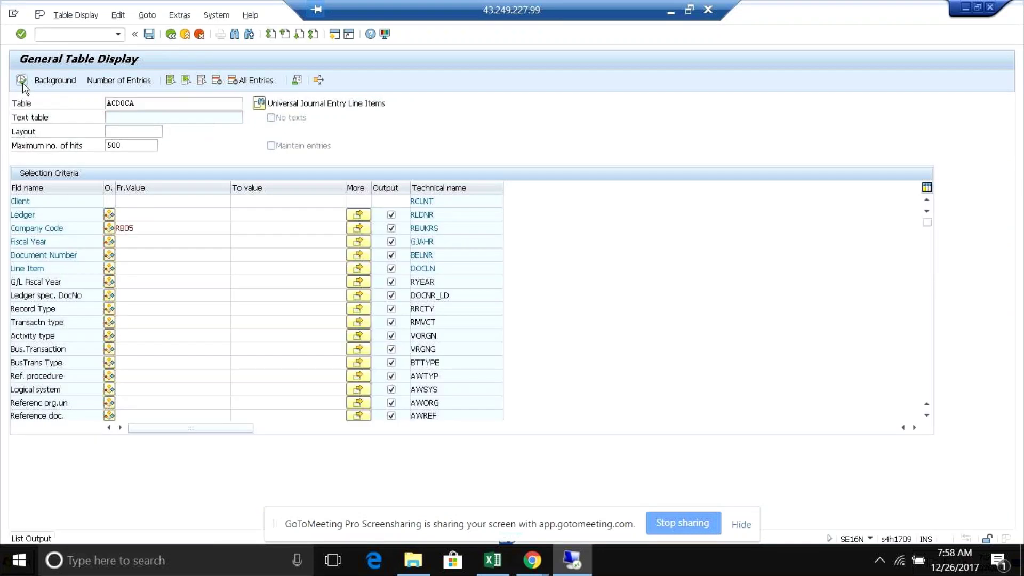
pyautogui.click(21, 81)
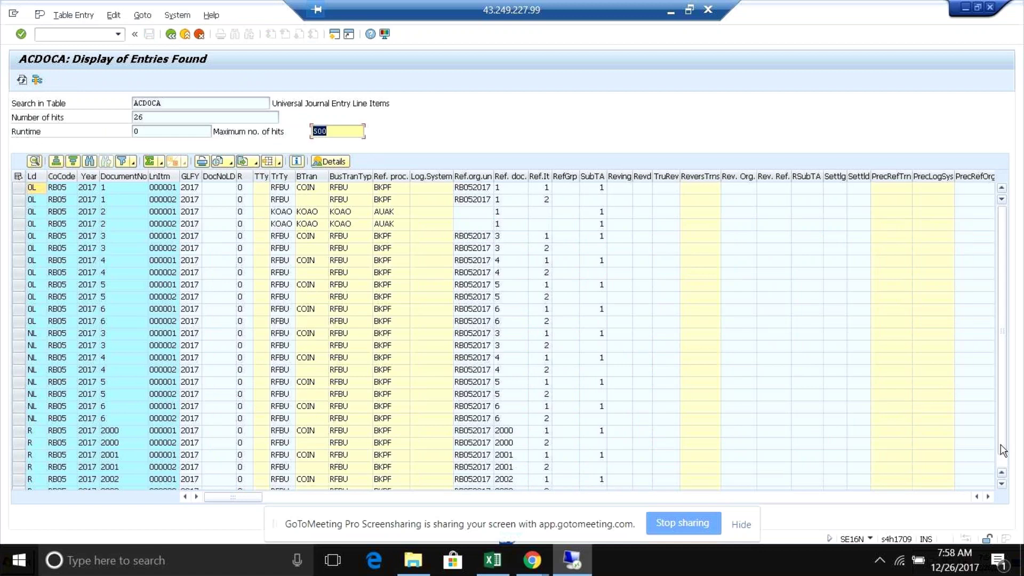
pyautogui.click(1002, 481)
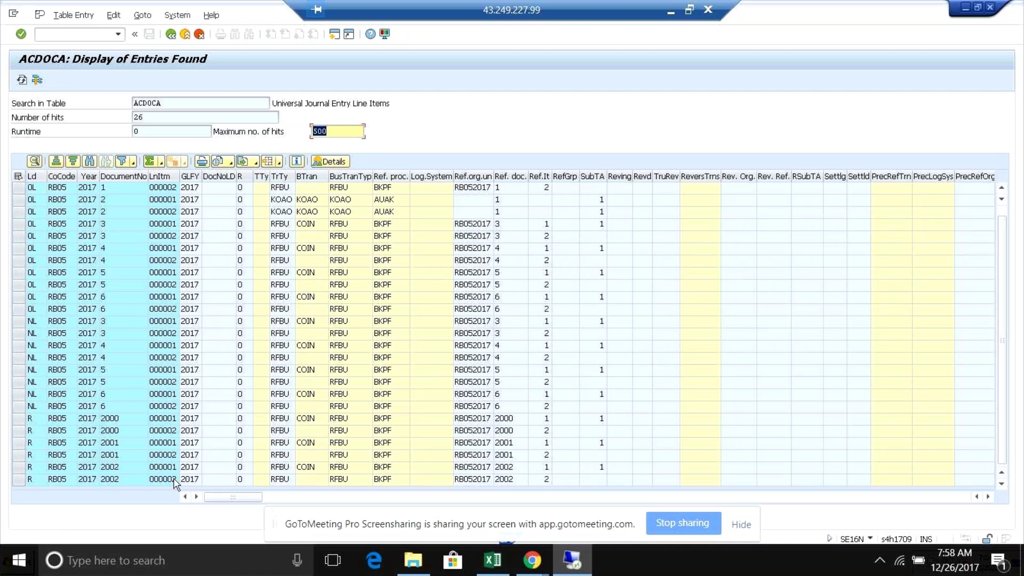
# - Review the fields of document 2002's ledger R line item
pyautogui.click(32, 467)
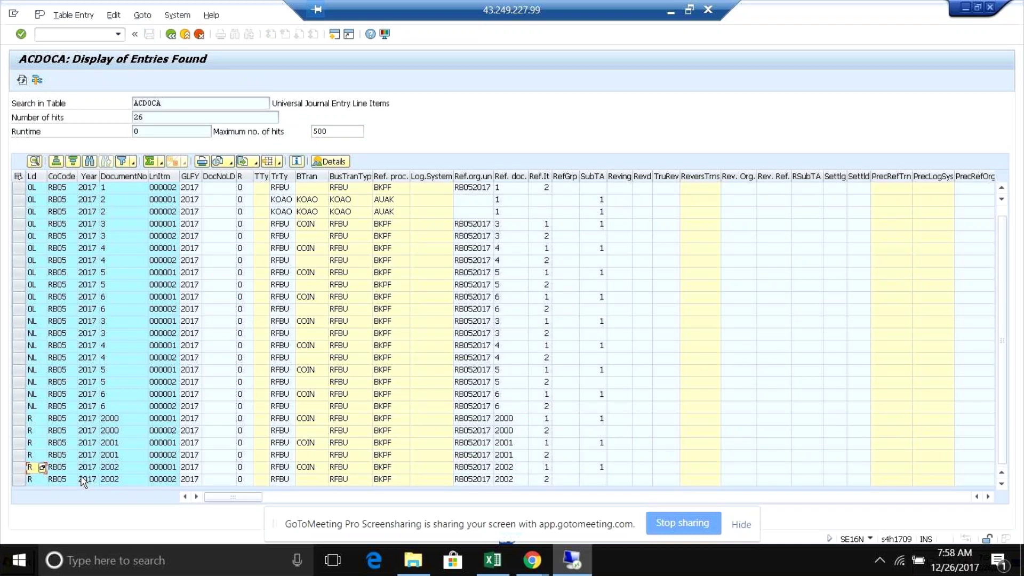
pyautogui.click(125, 468)
pyautogui.click(33, 469)
pyautogui.click(57, 467)
pyautogui.click(88, 467)
pyautogui.click(114, 467)
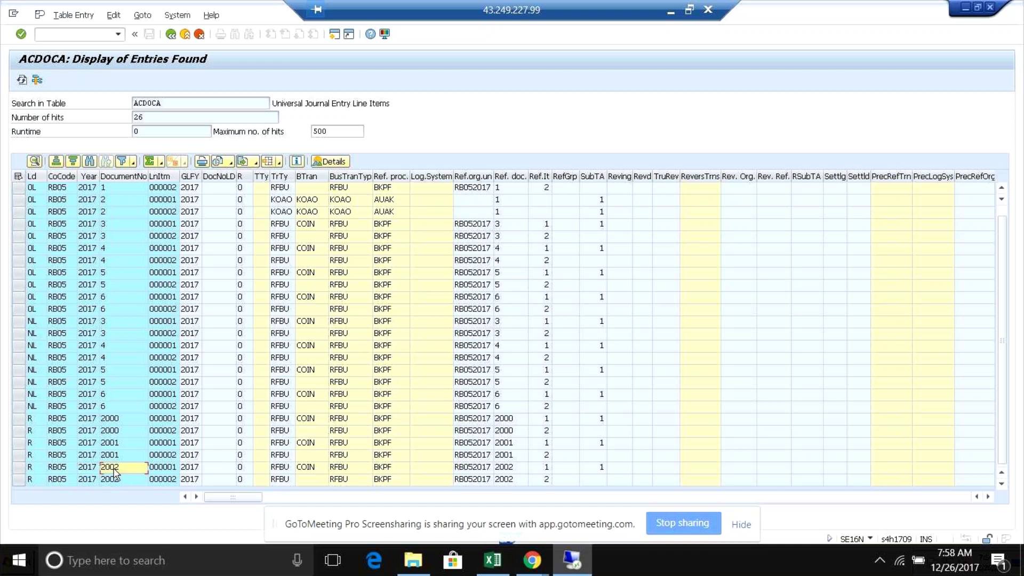
pyautogui.press('Right')
pyautogui.press('Right')
pyautogui.press('Right')
pyautogui.press('Right')
pyautogui.press('Right')
pyautogui.press('Right')
pyautogui.press('Right')
pyautogui.press('Right')
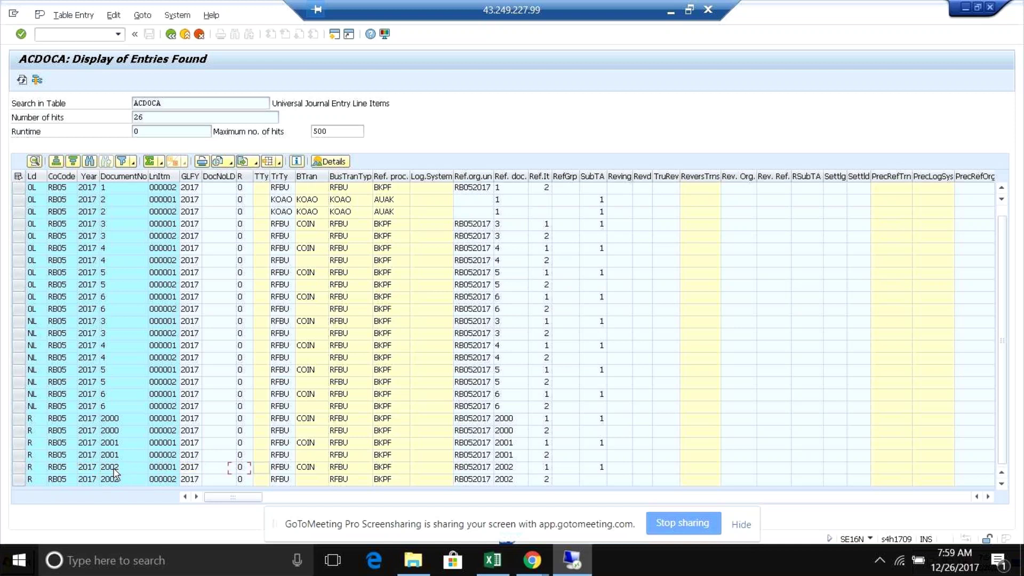
pyautogui.press('Right')
pyautogui.press('Right')
pyautogui.press('Right')
pyautogui.press('Right')
pyautogui.press('Right')
pyautogui.press('Right')
pyautogui.press('Right')
pyautogui.press('Right')
pyautogui.press('Right')
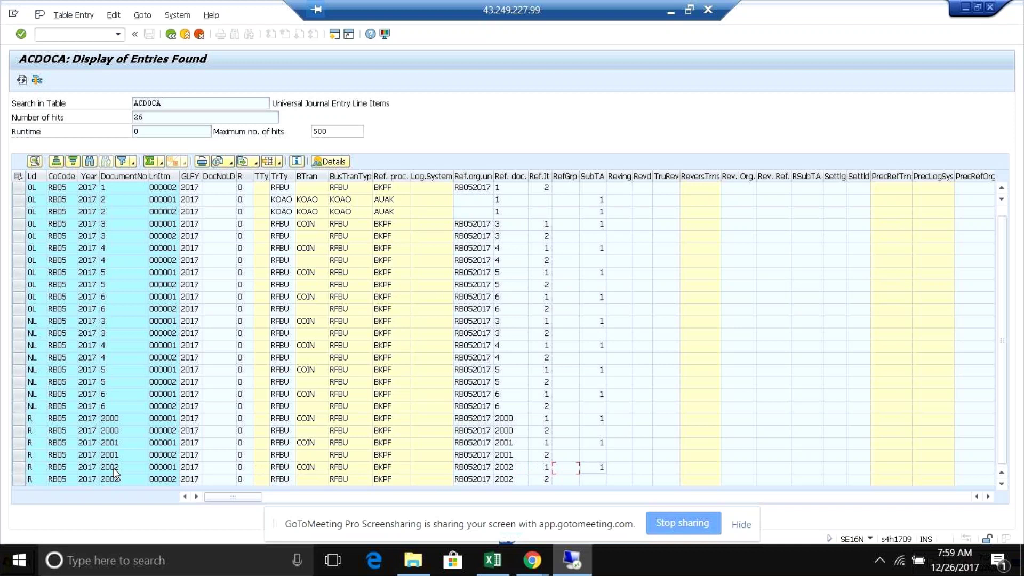
pyautogui.press('Right')
pyautogui.press('Right')
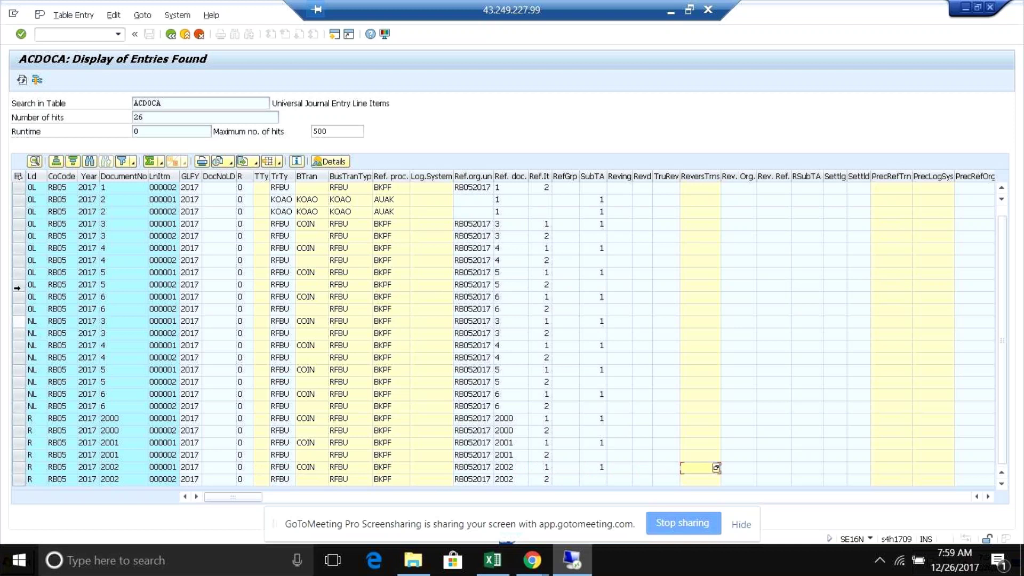
# - Compare with 0L and NL lines, then review the last ledger R line's currency fields
pyautogui.click(33, 285)
pyautogui.press('Up')
pyautogui.click(32, 321)
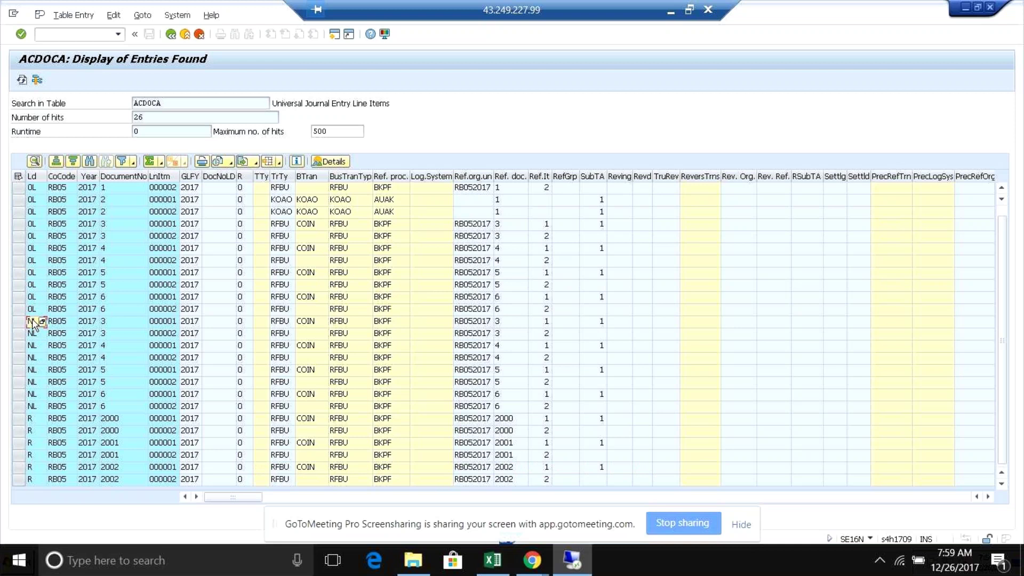
pyautogui.click(32, 479)
pyautogui.press('Right')
pyautogui.press('Right')
pyautogui.press('Right')
pyautogui.press('Right')
pyautogui.press('Right')
pyautogui.press('Right')
pyautogui.press('Right')
pyautogui.press('Right')
pyautogui.press('Right')
pyautogui.press('Right')
pyautogui.press('Right')
pyautogui.press('Right')
pyautogui.press('Right')
pyautogui.press('Right')
pyautogui.press('Right')
pyautogui.press('Right')
pyautogui.press('Right')
pyautogui.press('Right')
pyautogui.press('Right')
pyautogui.press('Right')
pyautogui.press('Right')
pyautogui.press('Right')
pyautogui.press('Right')
pyautogui.press('Right')
pyautogui.press('Right')
pyautogui.press('Right')
pyautogui.press('Right')
pyautogui.press('Right')
pyautogui.press('Right')
pyautogui.press('Right')
pyautogui.press('Right')
pyautogui.press('Right')
pyautogui.press('Right')
pyautogui.press('Right')
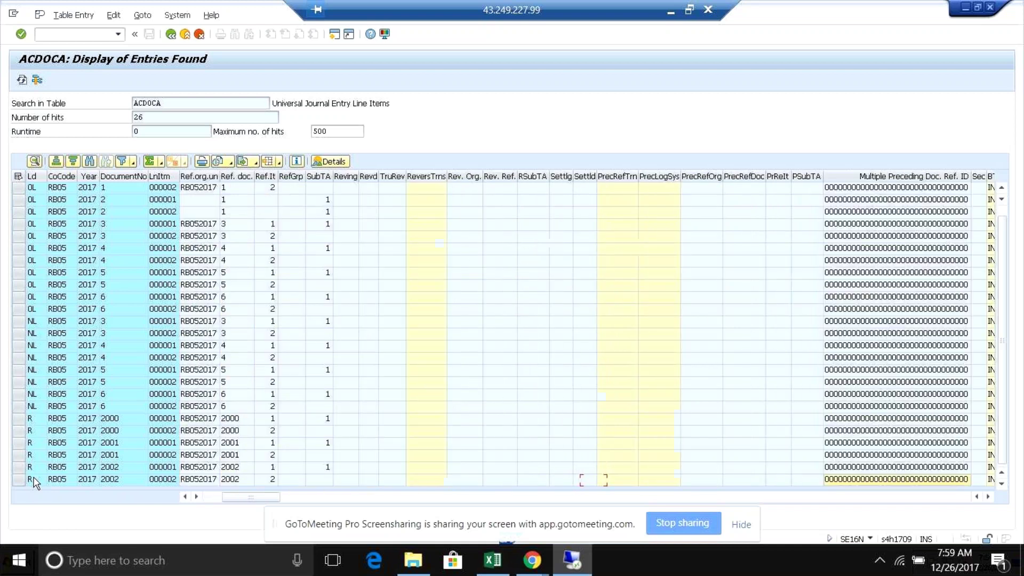
pyautogui.press('Right')
pyautogui.press('Right')
pyautogui.press('Right')
pyautogui.press('Right')
pyautogui.press('Right')
pyautogui.press('Right')
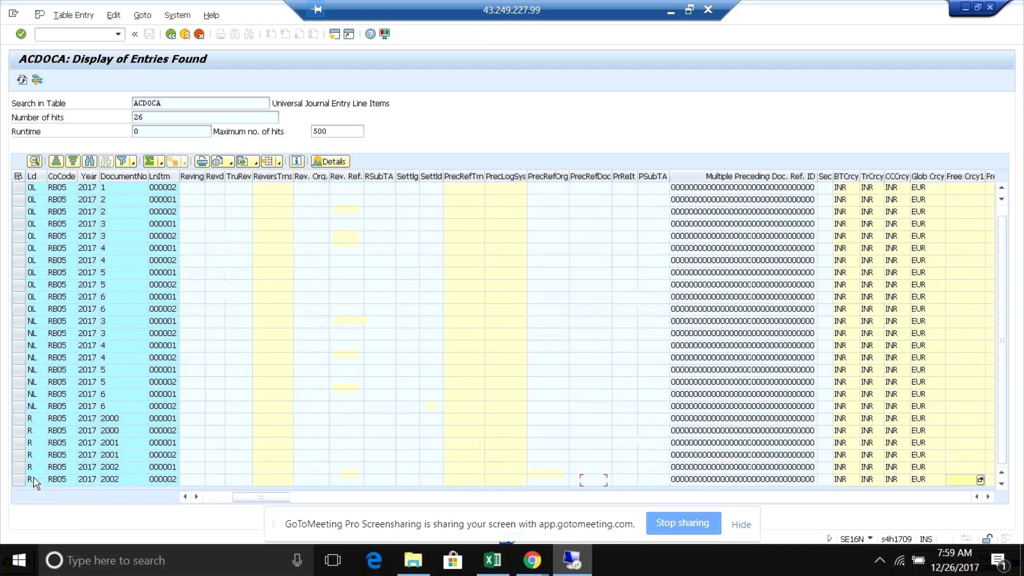
pyautogui.press('Right')
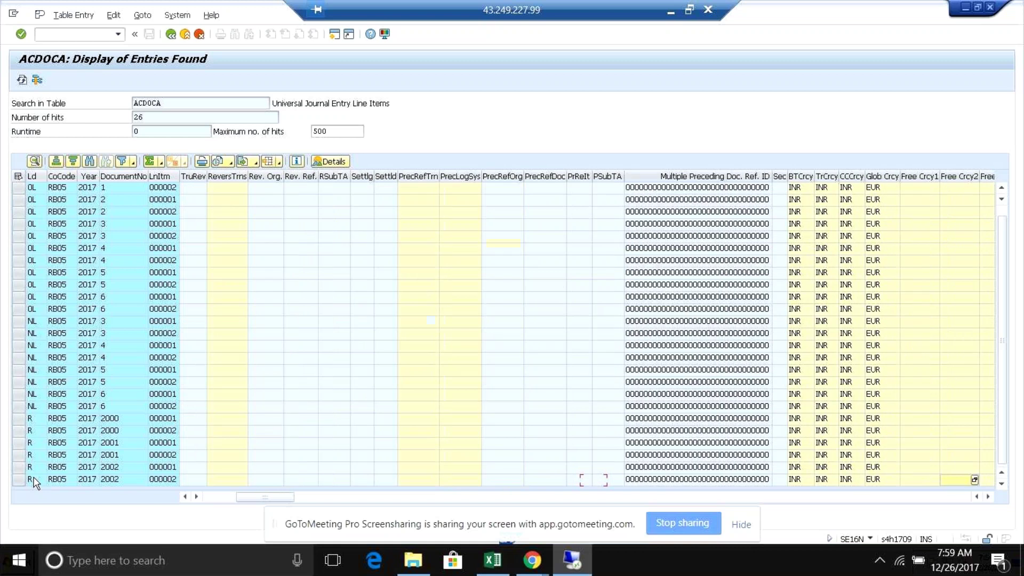
pyautogui.press('Right')
pyautogui.press('Right')
pyautogui.hscroll(3, 35, 483)
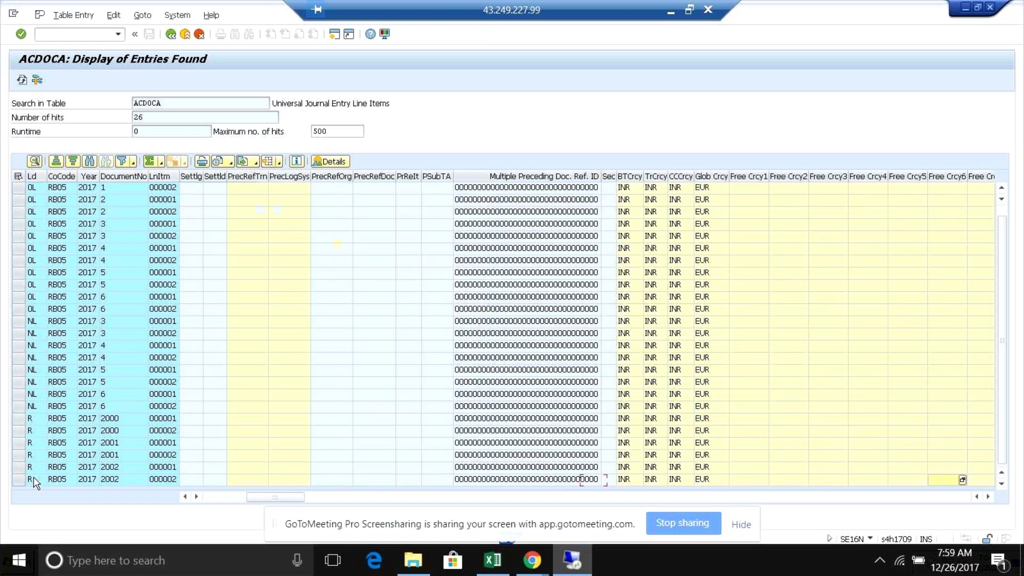
pyautogui.hscroll(1, 34, 482)
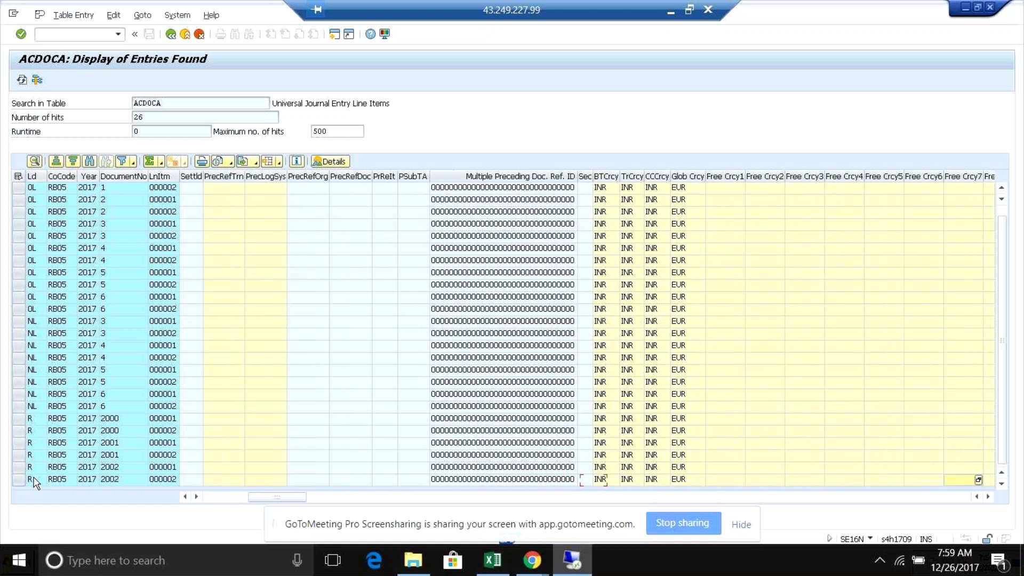
pyautogui.hscroll(3, 35, 483)
pyautogui.hscroll(1, 35, 482)
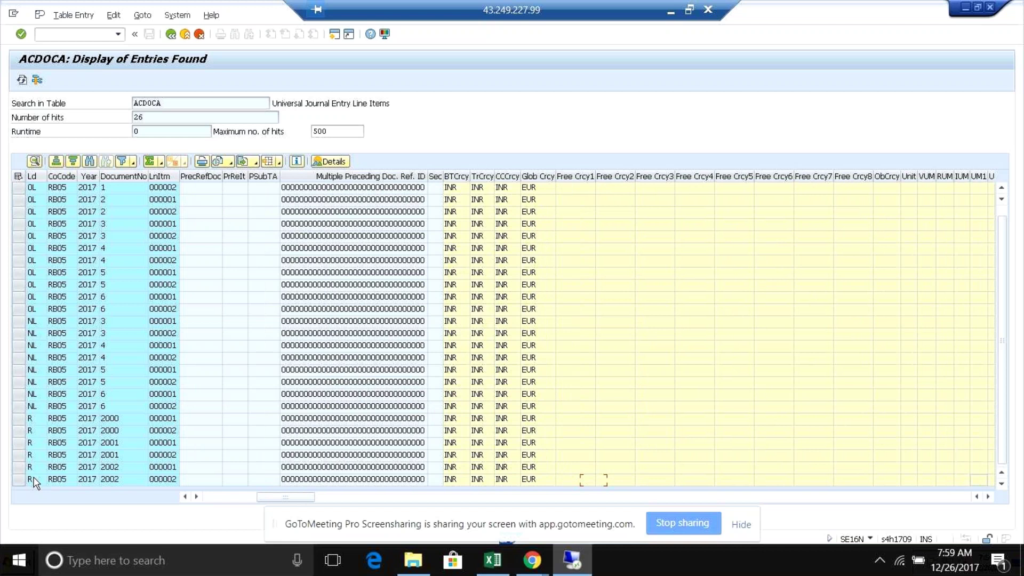
pyautogui.hscroll(1, 34, 482)
pyautogui.hscroll(2, 35, 483)
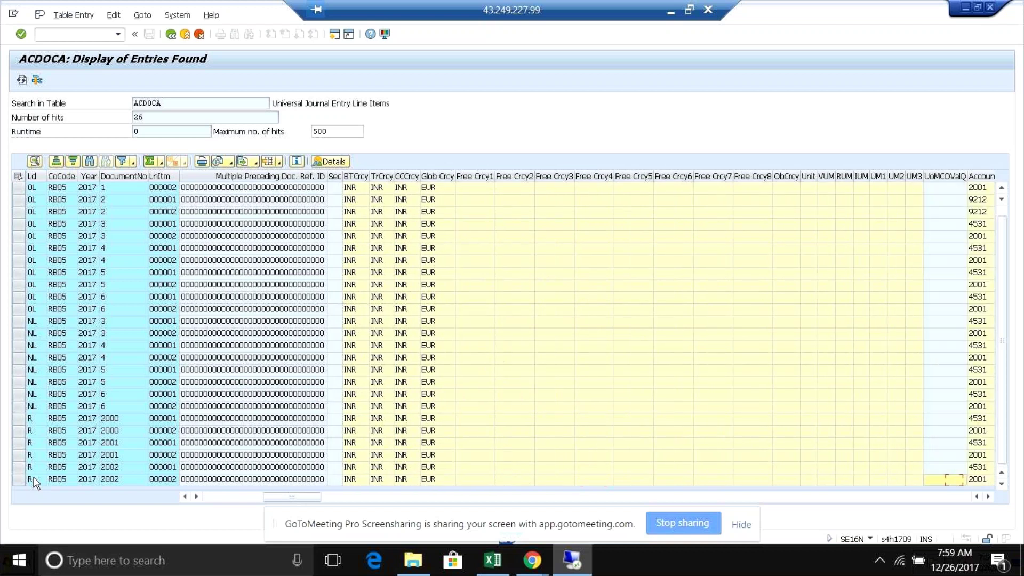
pyautogui.hscroll(8, 34, 483)
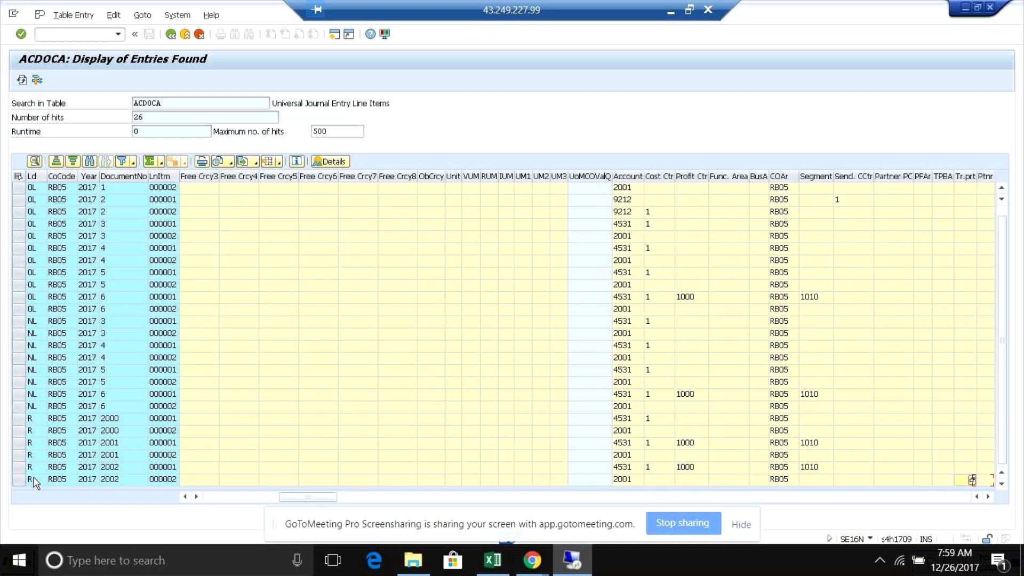
pyautogui.hscroll(2, 34, 482)
pyautogui.hscroll(3, 35, 483)
pyautogui.hscroll(10, 35, 483)
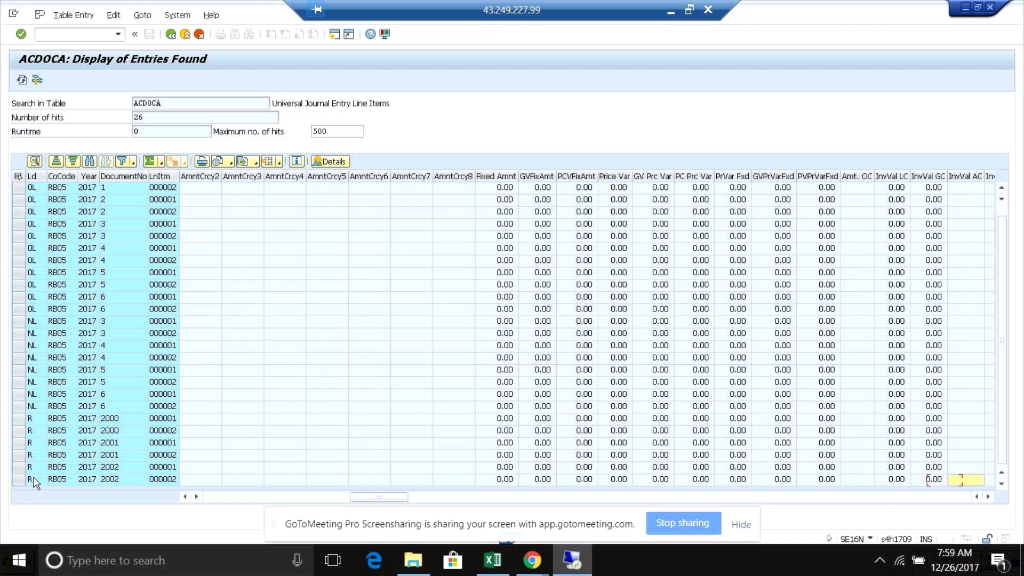
pyautogui.hscroll(2, 34, 483)
pyautogui.hscroll(1, 35, 482)
pyautogui.hscroll(2, 35, 482)
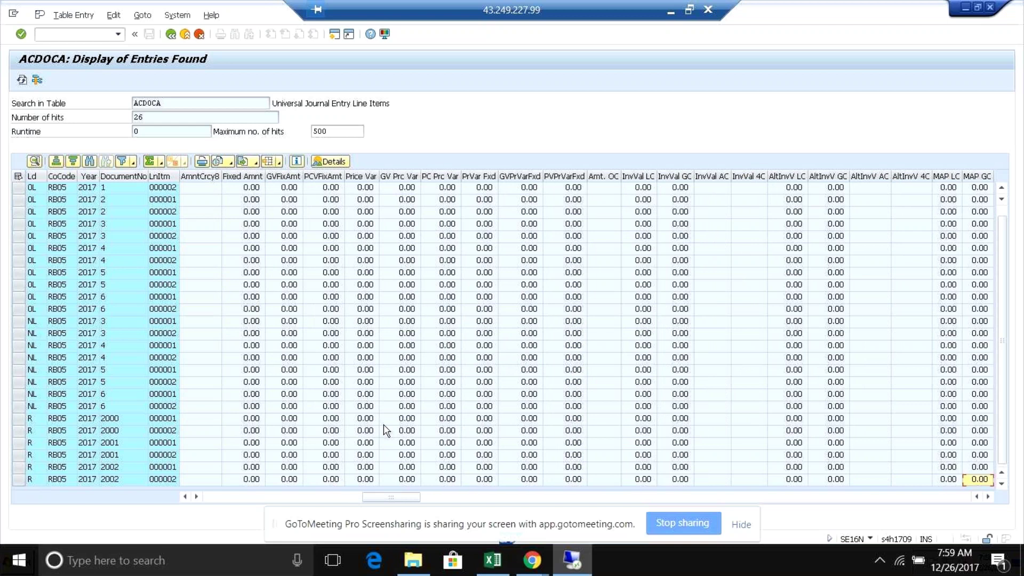
pyautogui.moveTo(385, 496); pyautogui.dragTo(142, 408)
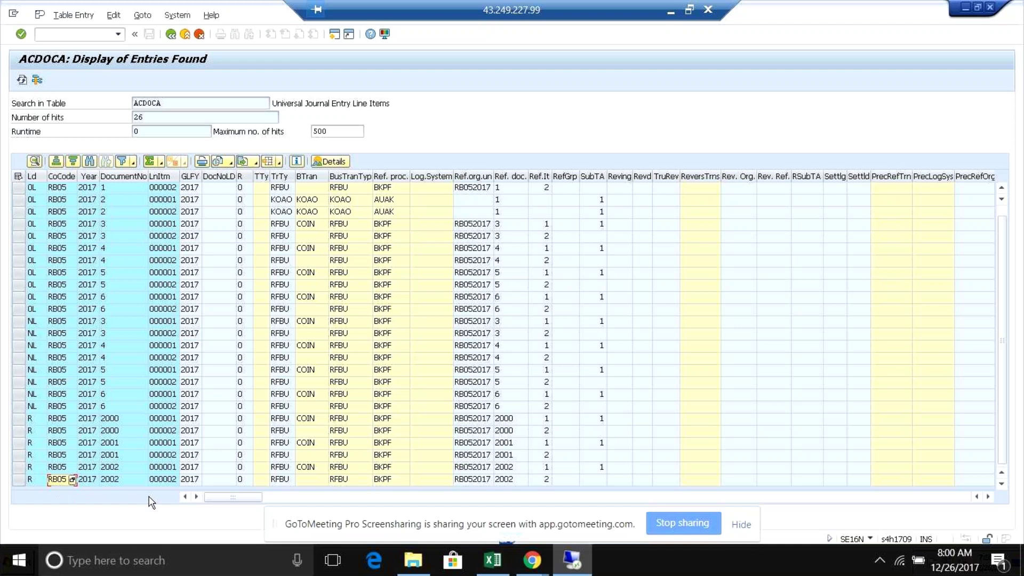
# - Check the last 2002 line's transaction type, then expand Ledgers > Ledger in the IMG
pyautogui.click(116, 480)
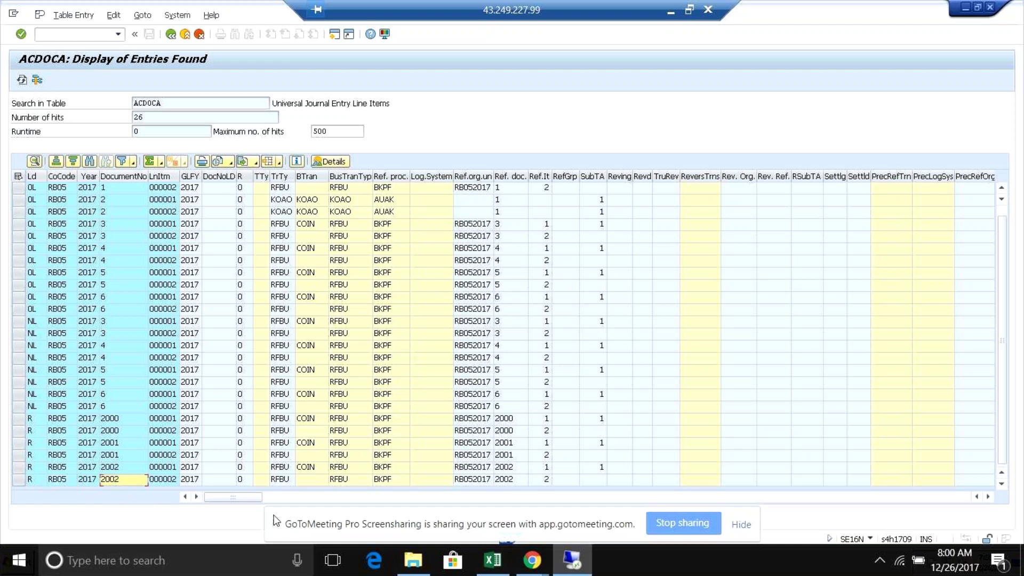
pyautogui.click(277, 480)
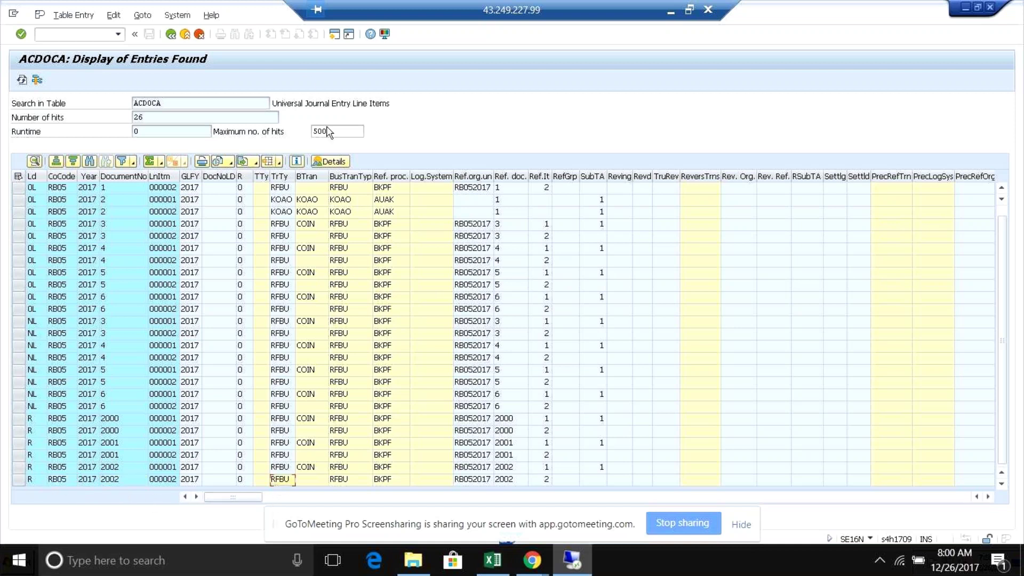
pyautogui.hotkey('alt', 'Tab')
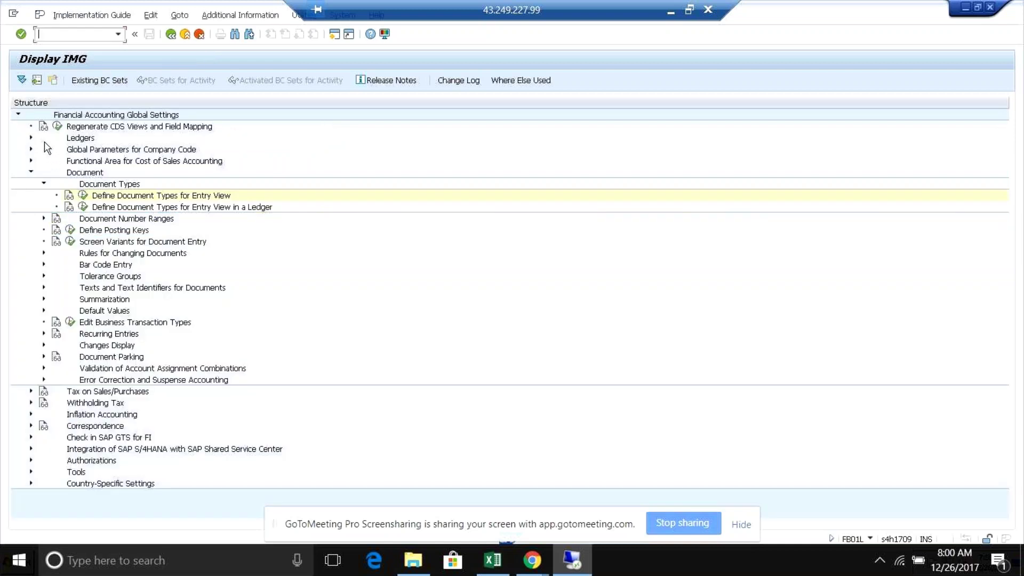
pyautogui.click(30, 138)
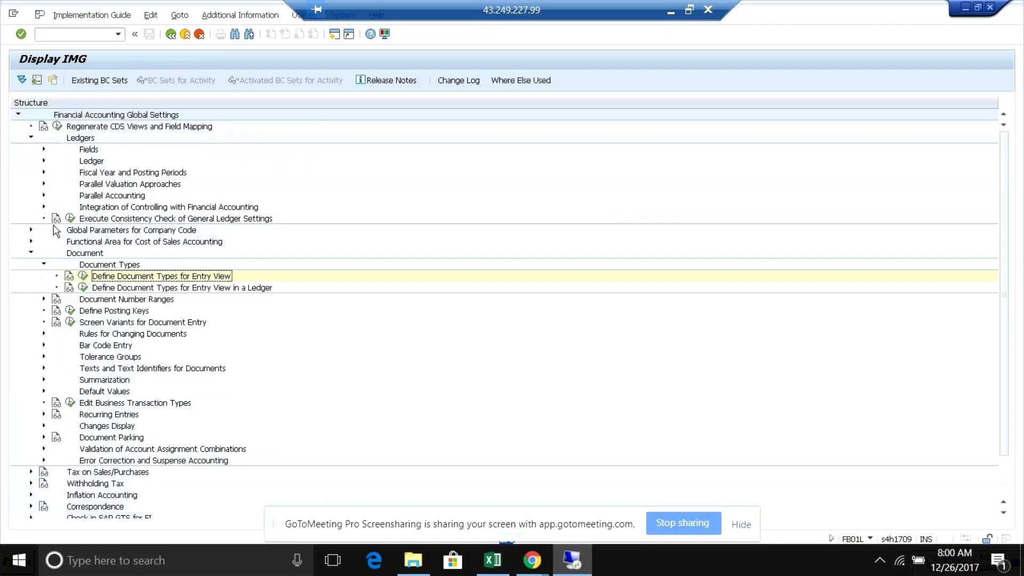
pyautogui.click(43, 161)
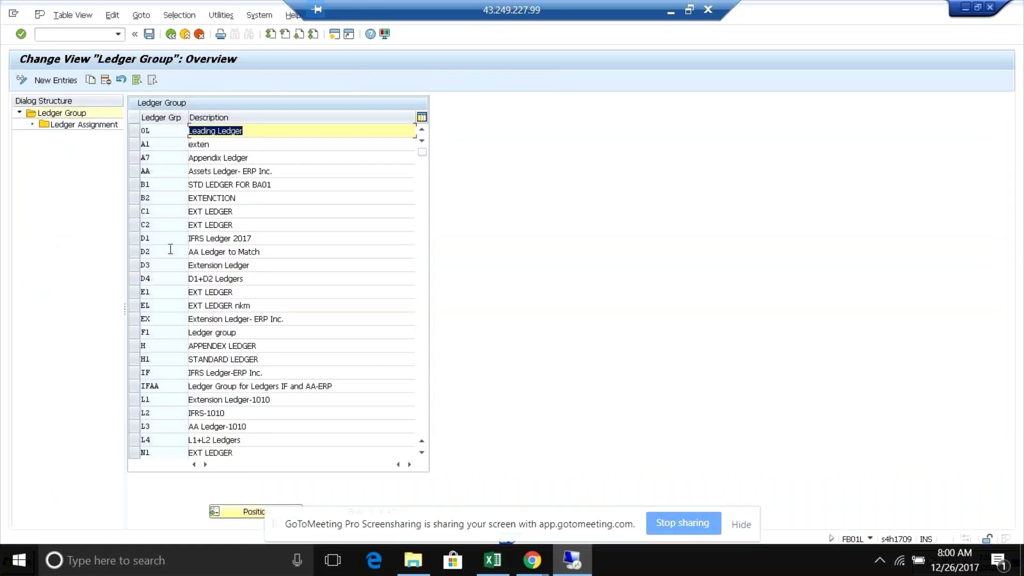
# - Select the 0L row and scroll down through the ledger group list
pyautogui.click(157, 132)
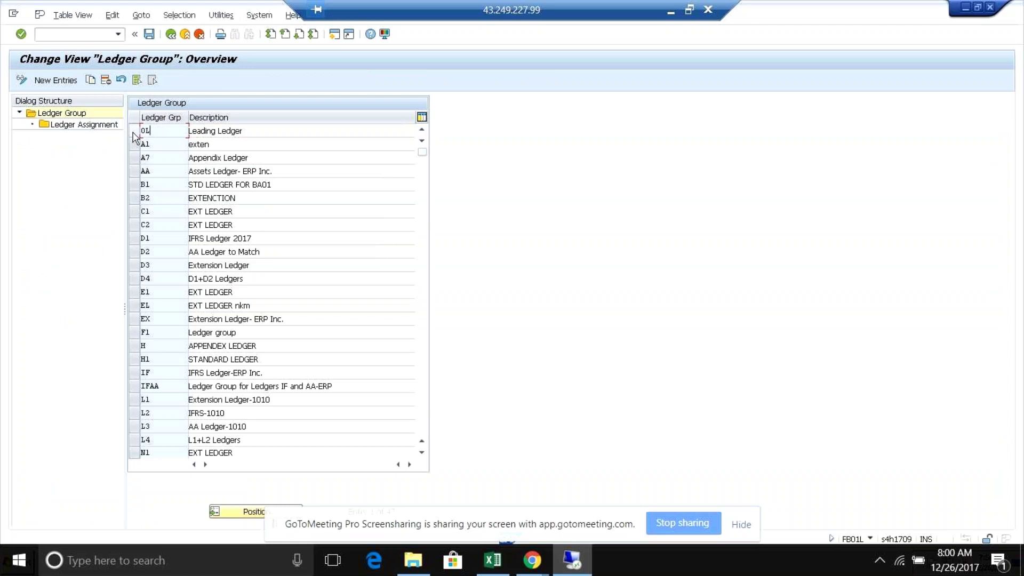
pyautogui.click(133, 131)
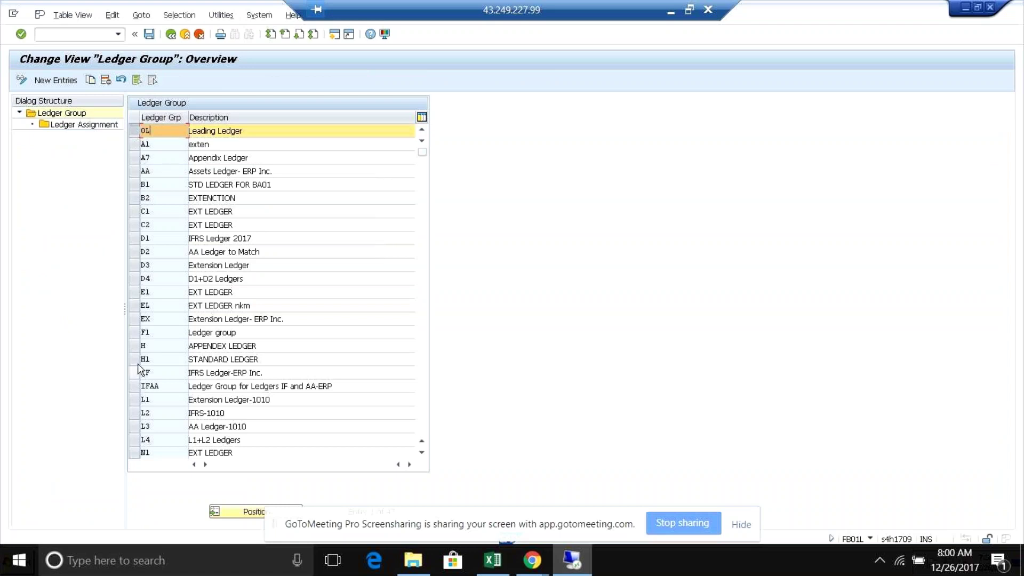
pyautogui.click(422, 453)
pyautogui.click(422, 453)
pyautogui.click(422, 453)
pyautogui.click(422, 452)
pyautogui.click(421, 452)
pyautogui.click(422, 452)
pyautogui.click(422, 452)
pyautogui.click(422, 452)
pyautogui.click(422, 452)
pyautogui.click(421, 452)
pyautogui.click(421, 453)
pyautogui.click(422, 452)
pyautogui.click(422, 452)
pyautogui.click(422, 452)
pyautogui.click(422, 452)
pyautogui.click(422, 452)
pyautogui.click(422, 453)
pyautogui.click(421, 453)
# - Locate and select ledger group Z2 for RB05
pyautogui.click(141, 440)
pyautogui.doubleClick(91, 126)
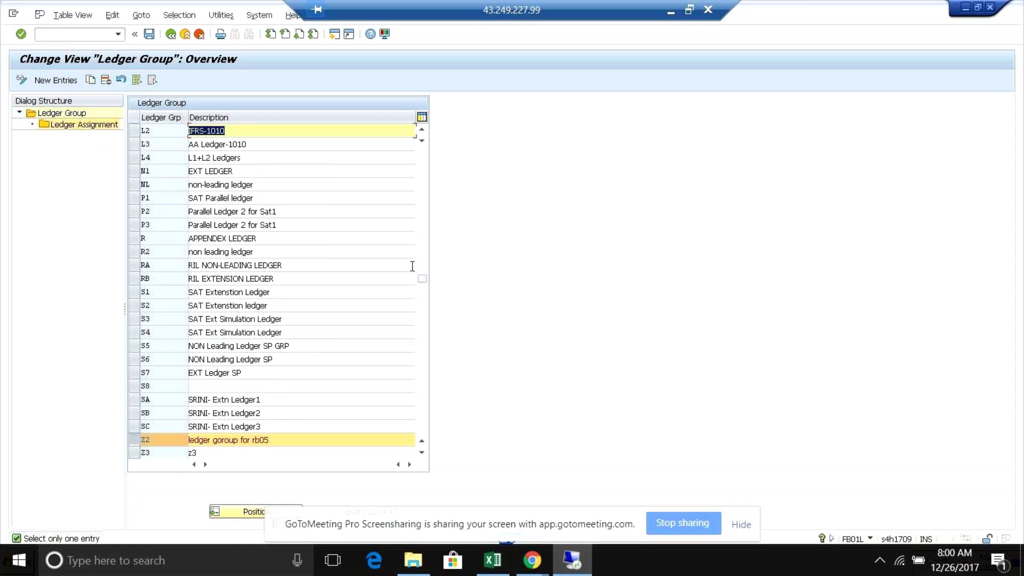
pyautogui.moveTo(423, 279); pyautogui.dragTo(436, 87)
pyautogui.click(151, 134)
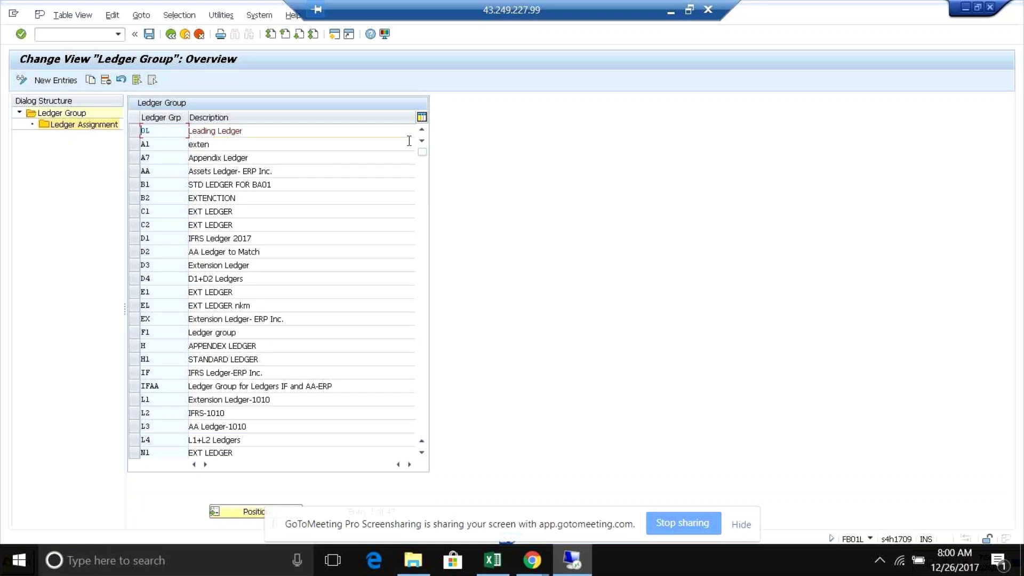
pyautogui.moveTo(426, 265); pyautogui.dragTo(421, 413)
# - Open Z2's Ledger Assignment to check 0L as representative plus NL
pyautogui.doubleClick(99, 130)
pyautogui.click(160, 159)
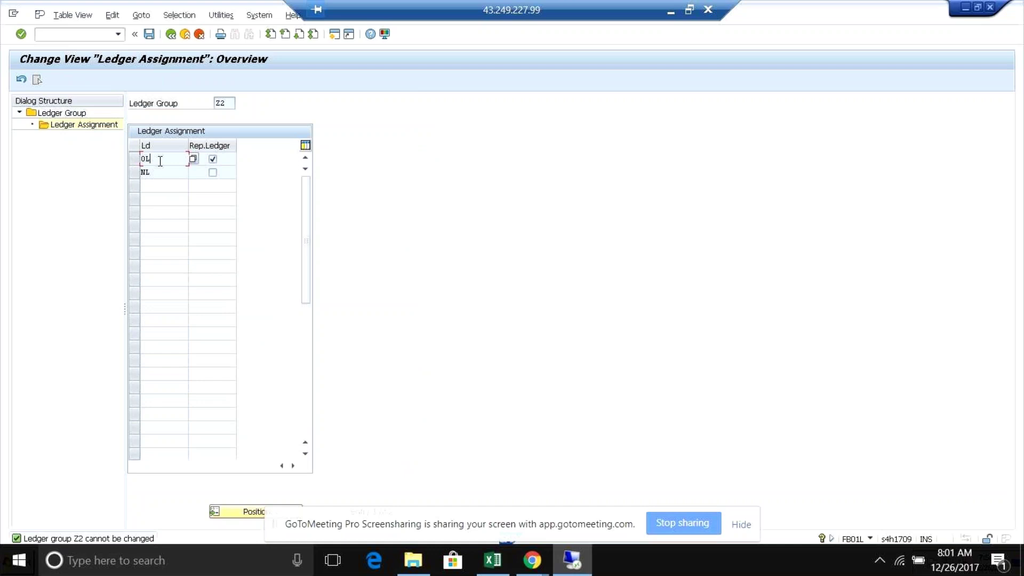
pyautogui.click(213, 161)
pyautogui.click(226, 103)
pyautogui.hotkey('alt', 'Tab')
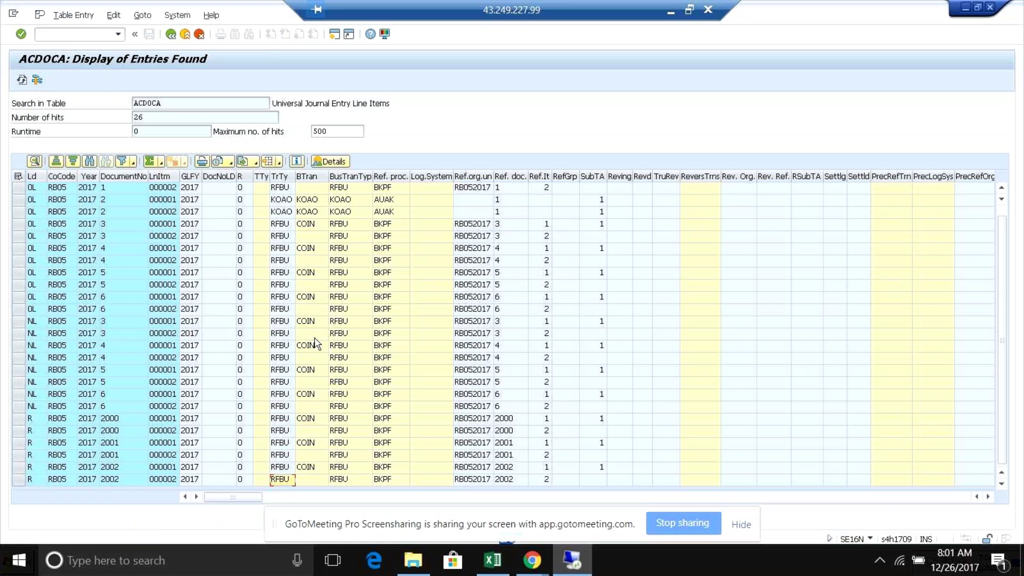
pyautogui.hotkey('alt', 'Tab')
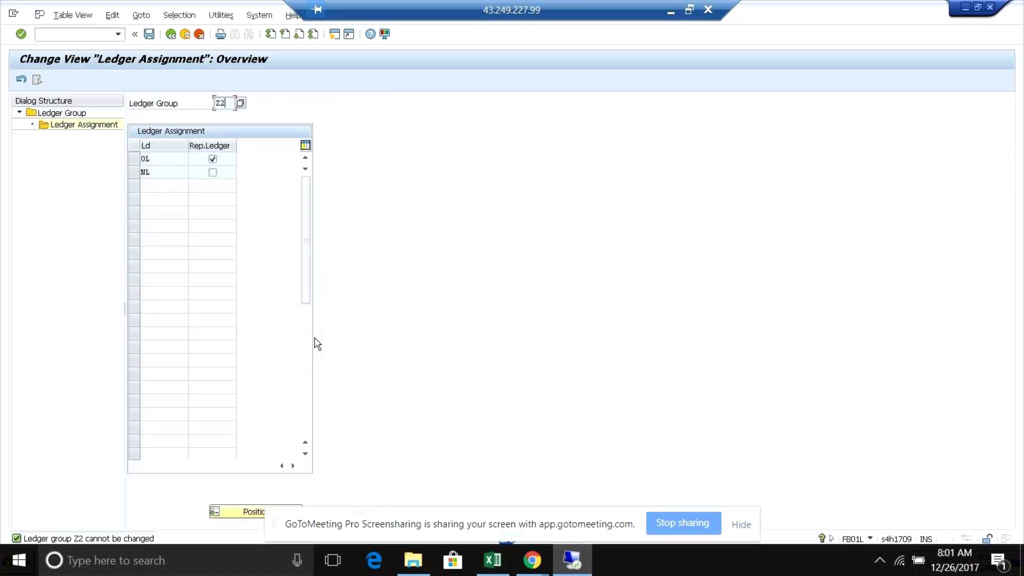
pyautogui.hotkey('alt', 'Tab')
pyautogui.hotkey('alt', 'Tab')
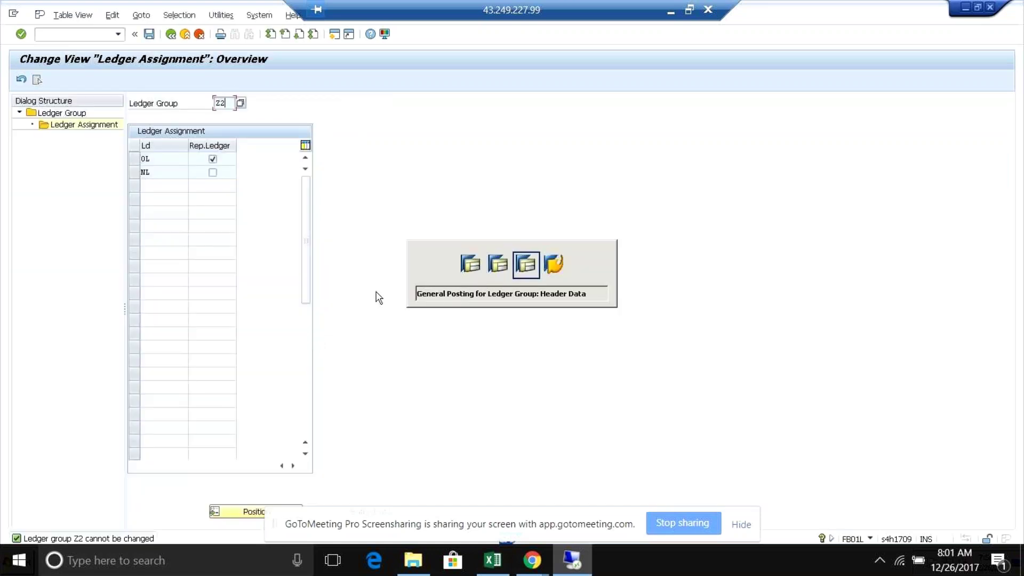
# - Fill the header with document date 26.12.2017, currency INR and ledger group Z2
pyautogui.press('space')
pyautogui.click(121, 116)
pyautogui.press('Tab')
pyautogui.press('Tab')
pyautogui.press('Tab')
pyautogui.press('Tab')
pyautogui.press('Tab')
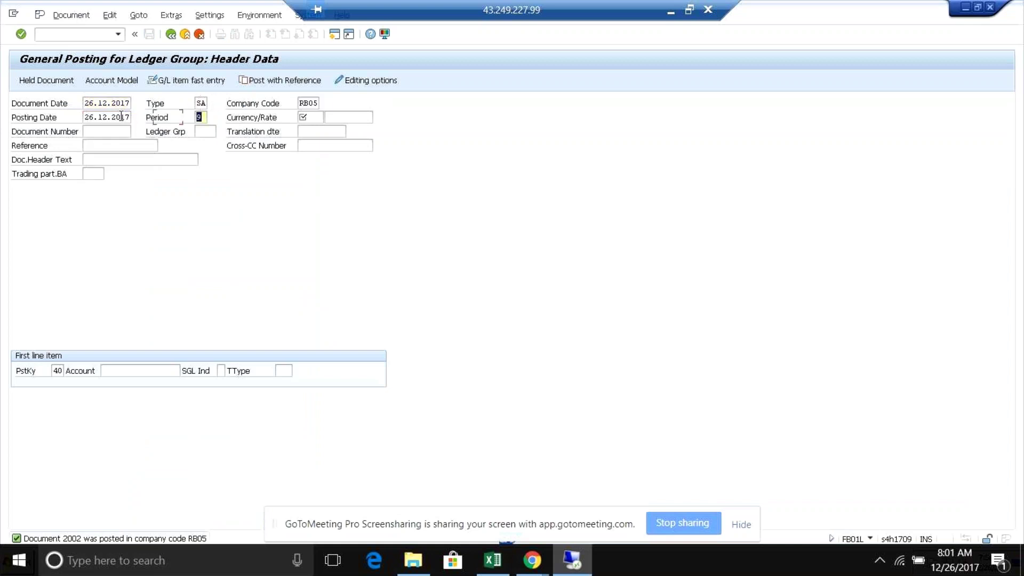
pyautogui.press('space')
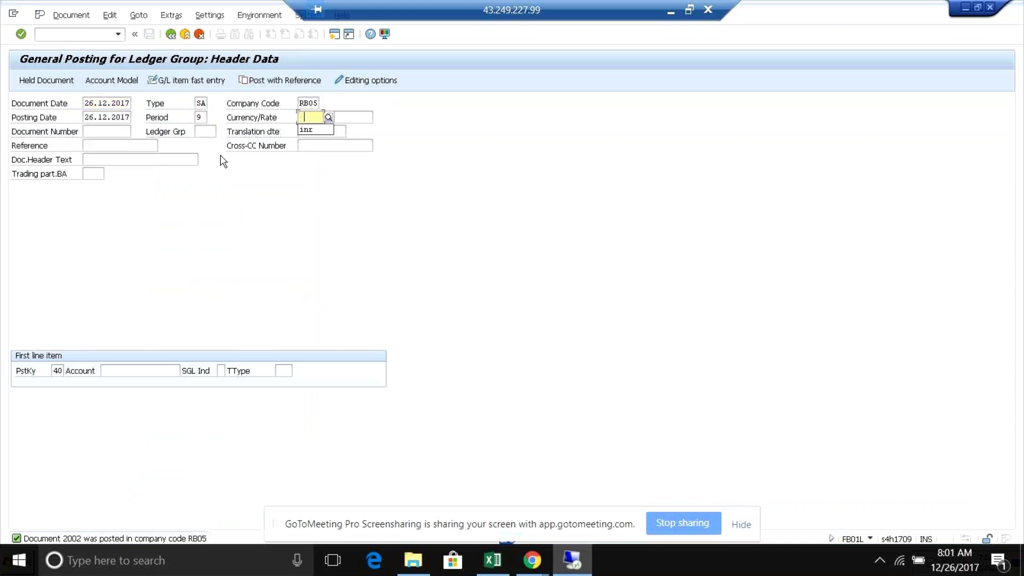
pyautogui.click(303, 130)
pyautogui.press('Tab')
pyautogui.press('Tab')
pyautogui.press('Tab')
pyautogui.press('Tab')
pyautogui.press('Tab')
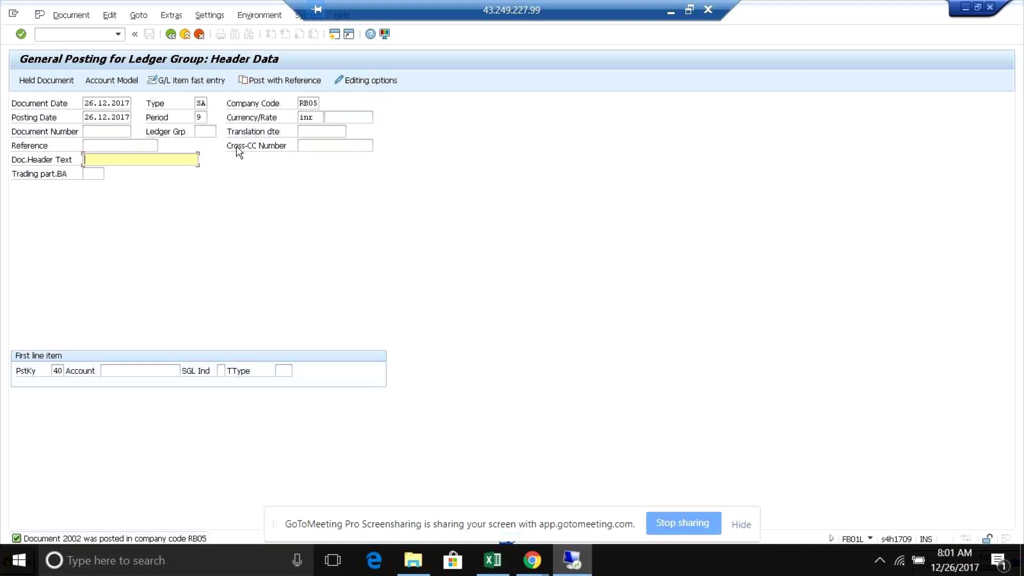
pyautogui.click(205, 132)
pyautogui.write('z2')
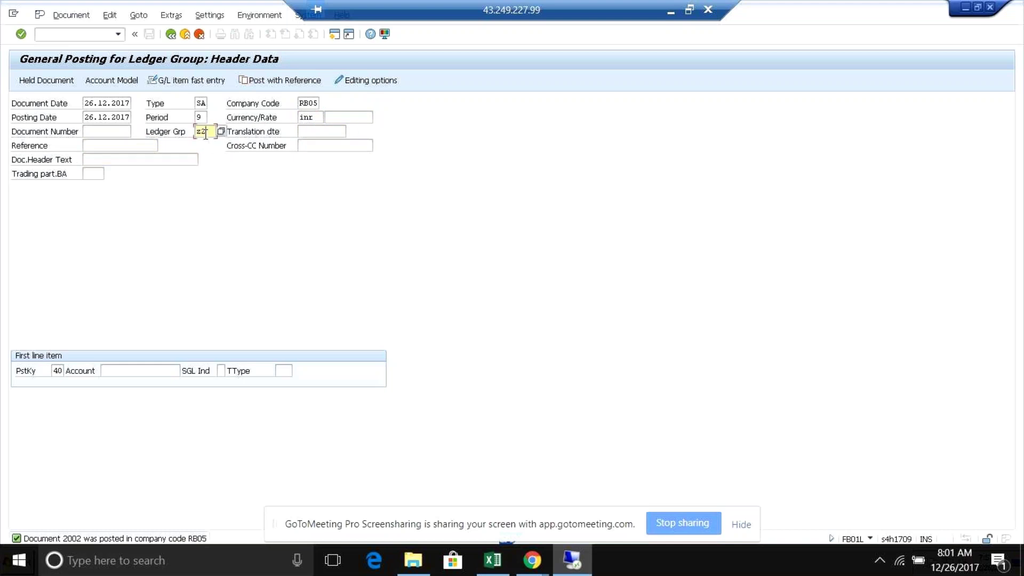
pyautogui.press('Tab')
pyautogui.press('Tab')
pyautogui.press('Tab')
pyautogui.press('Tab')
pyautogui.press('Tab')
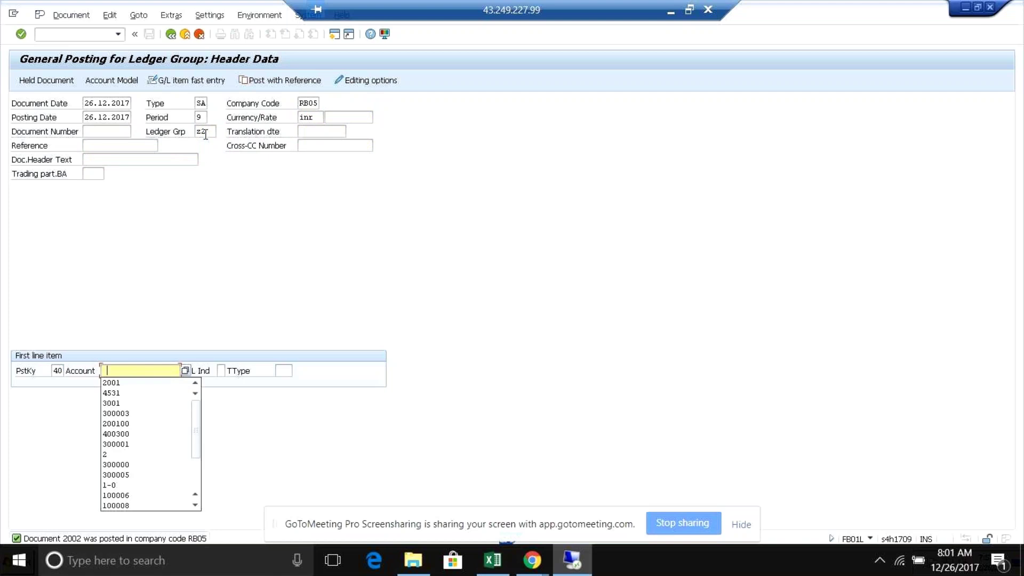
# - Enter the first line on rent account 4531 with amount 400
pyautogui.click(111, 393)
pyautogui.press('Return')
pyautogui.write('400')
pyautogui.press('Tab')
pyautogui.press('Tab')
pyautogui.press('Tab')
pyautogui.press('Tab')
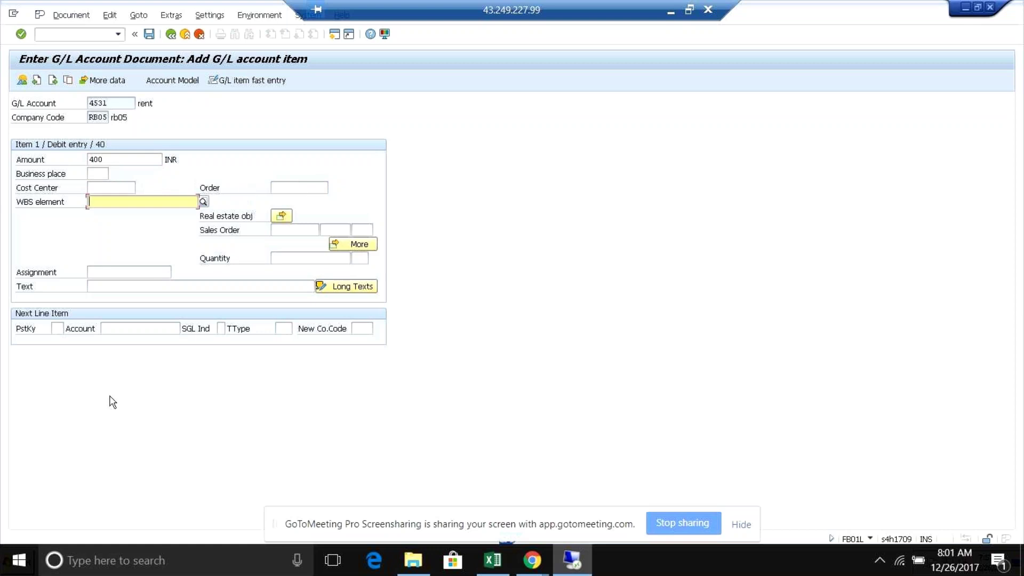
# - Give the debit line cost center 1 and text 'test'
pyautogui.hotkey('shift', 'Tab')
pyautogui.hotkey('shift', 'Tab')
pyautogui.write('1')
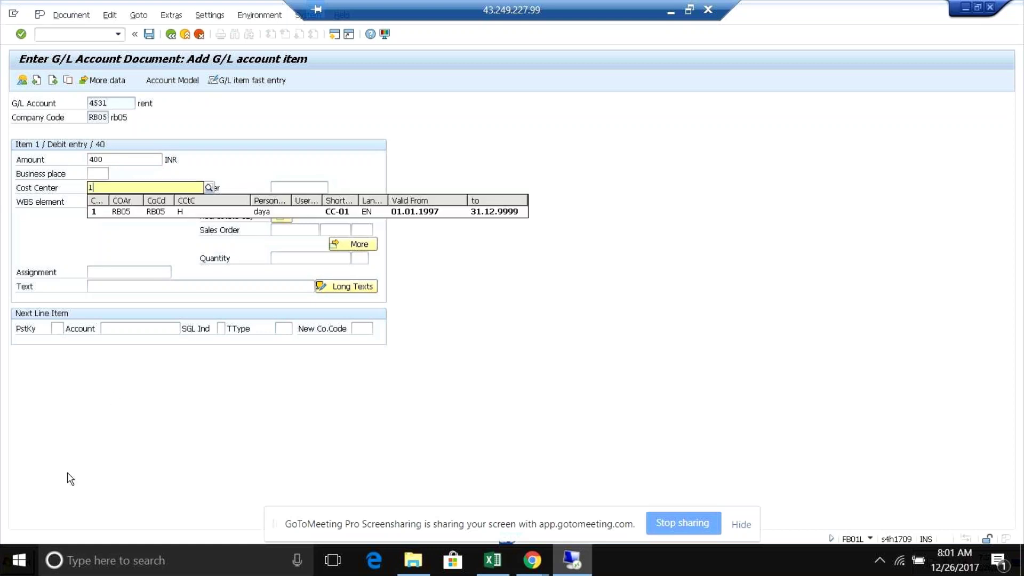
pyautogui.click(110, 286)
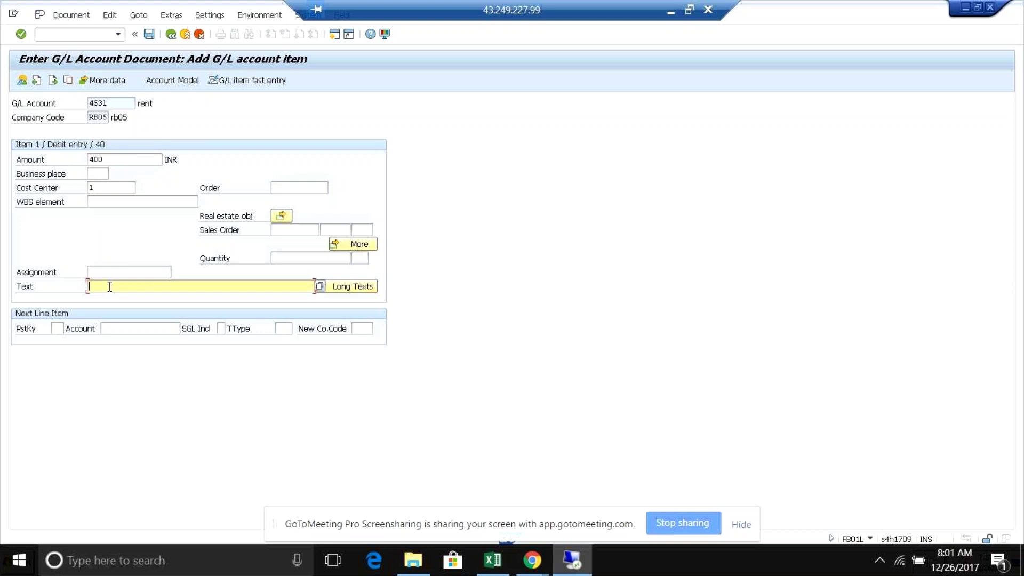
pyautogui.write('test')
# - Add a credit line with posting key 50, account 2001, amount * and text +
pyautogui.click(56, 329)
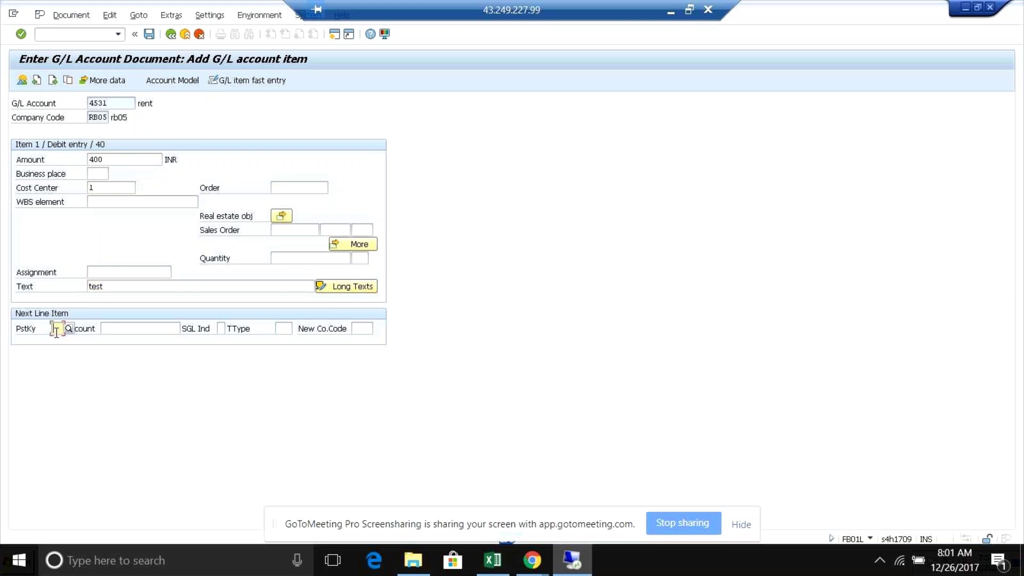
pyautogui.write('50')
pyautogui.press('Tab')
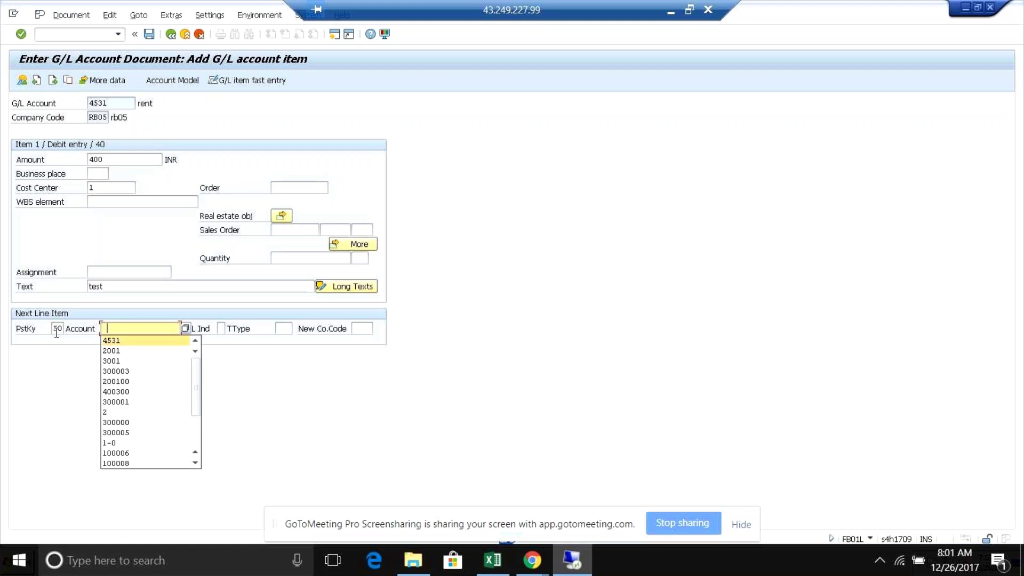
pyautogui.press('Down')
pyautogui.press('Return')
pyautogui.press('Return')
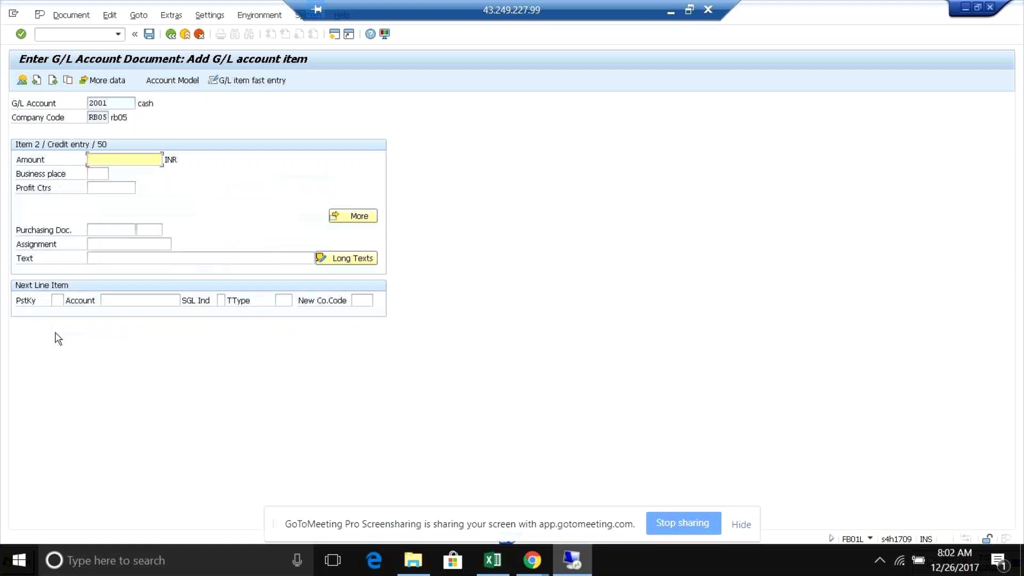
pyautogui.write('*')
pyautogui.press('Tab')
pyautogui.press('Tab')
pyautogui.press('Tab')
pyautogui.press('Tab')
pyautogui.press('Tab')
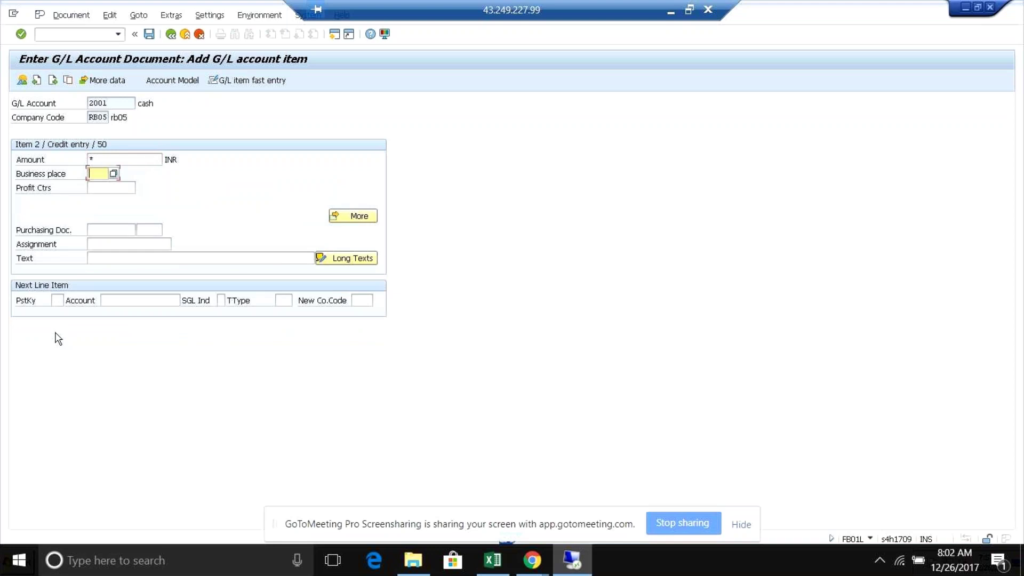
pyautogui.press('Tab')
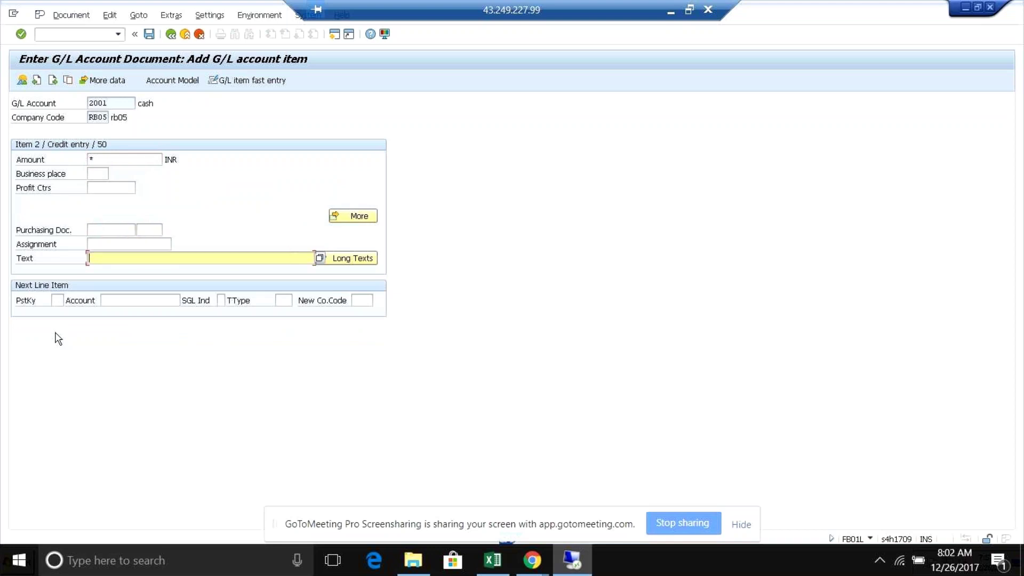
pyautogui.write('+')
# - Post the document as number 8 in RB05 via Document > Post
pyautogui.click(60, 15)
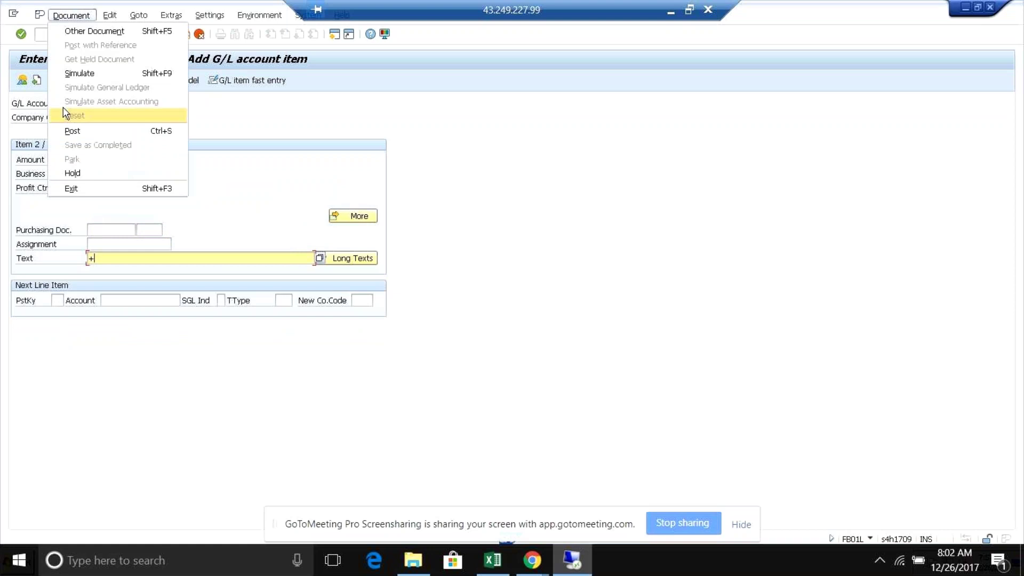
pyautogui.click(75, 130)
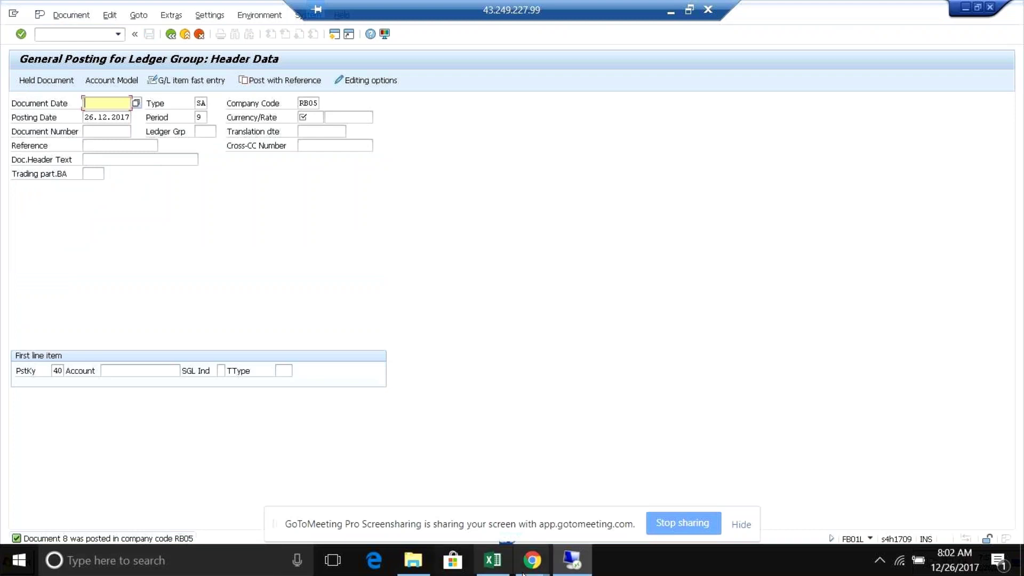
pyautogui.click(571, 566)
pyautogui.click(576, 568)
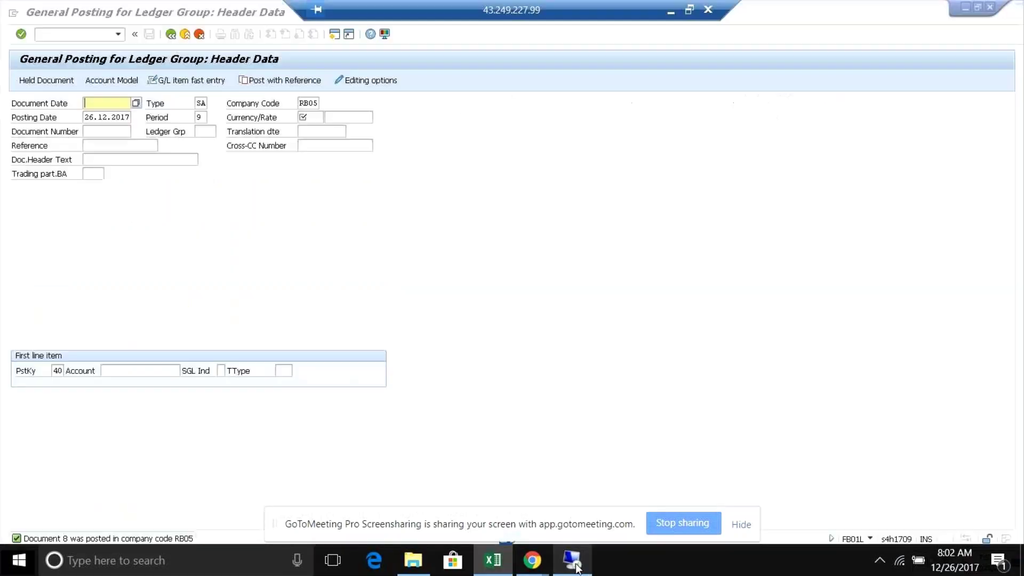
pyautogui.moveTo(572, 560)
pyautogui.click(566, 458)
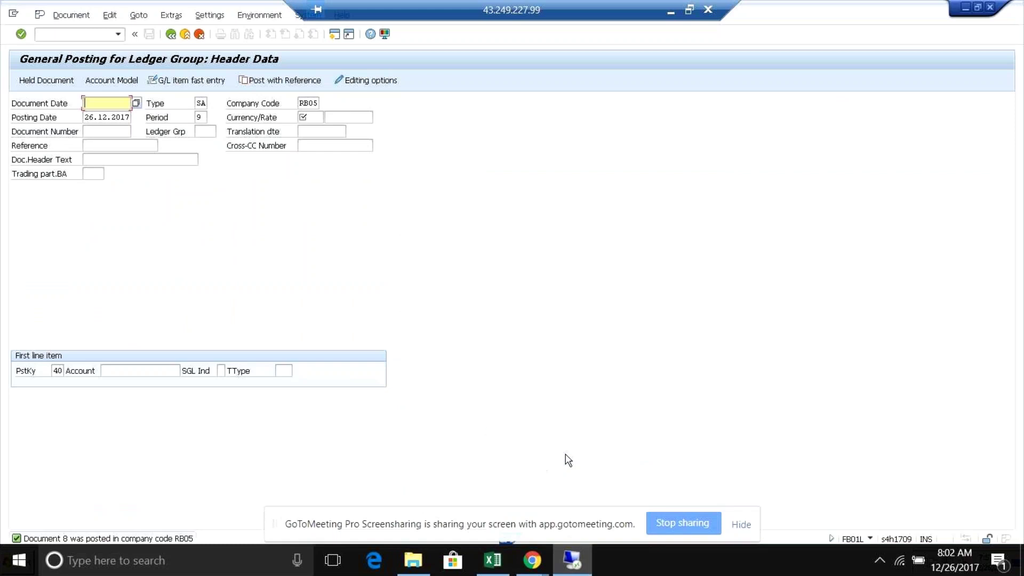
# - Rerun the ACDOCA query for RB05, now returning 30 entries
pyautogui.hotkey('alt', 'Tab')
pyautogui.hotkey('alt', 'Tab')
pyautogui.hotkey('alt', 'Tab')
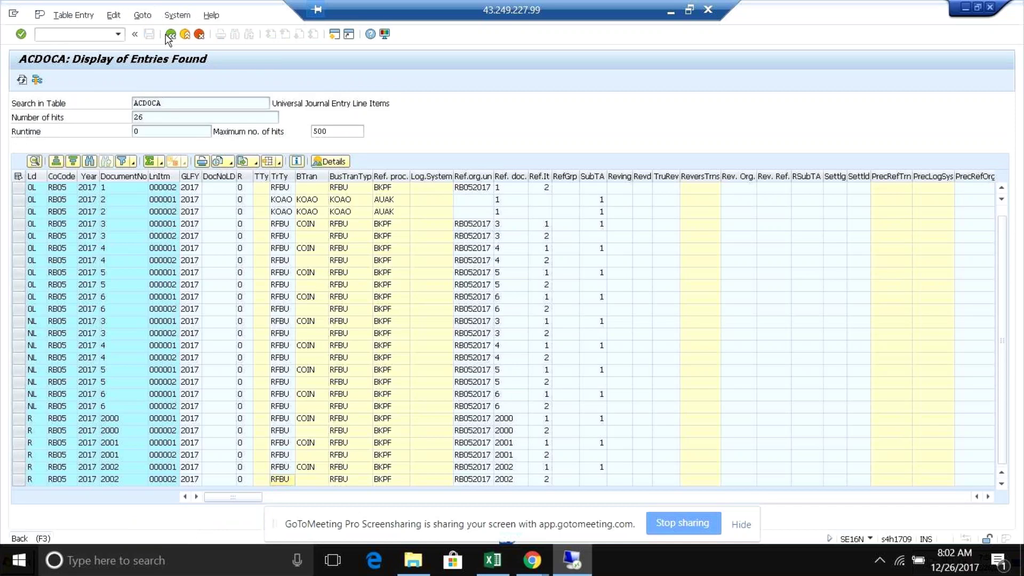
pyautogui.click(170, 34)
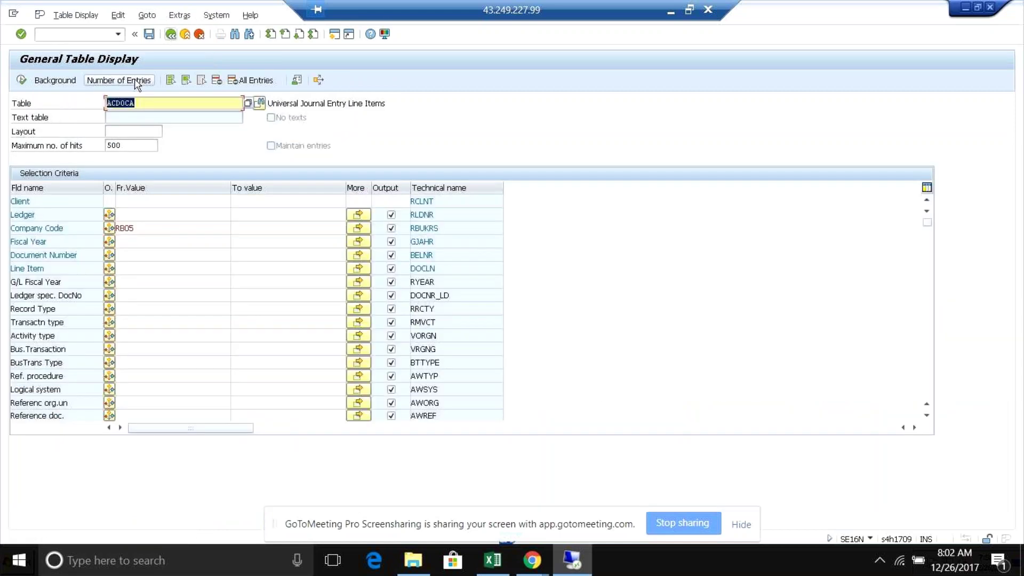
pyautogui.click(151, 104)
pyautogui.click(21, 83)
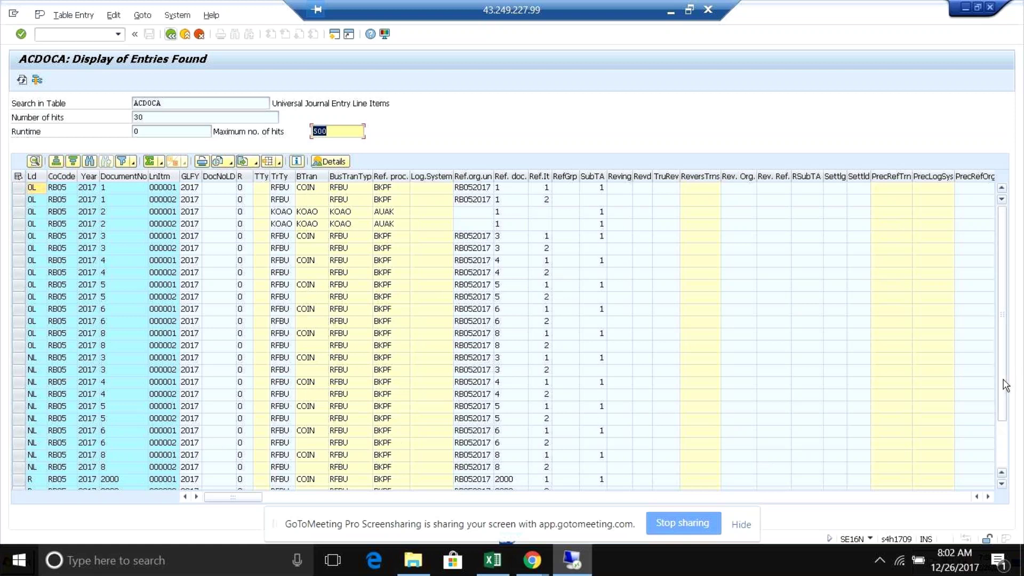
# - Compare document 8's entries in ledgers 0L and NL
pyautogui.moveTo(1007, 415); pyautogui.dragTo(1007, 425)
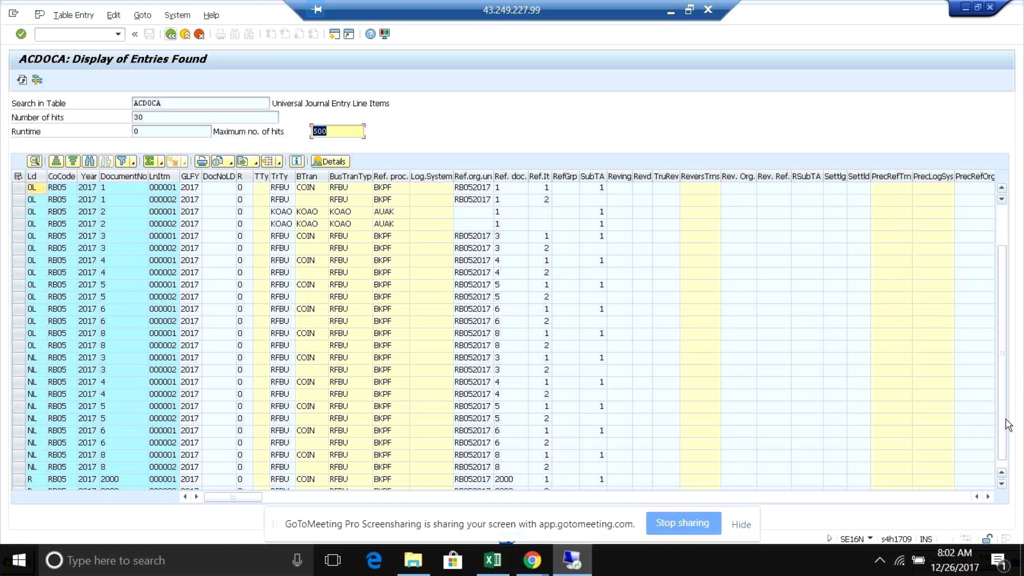
pyautogui.moveTo(1008, 425); pyautogui.dragTo(1005, 445)
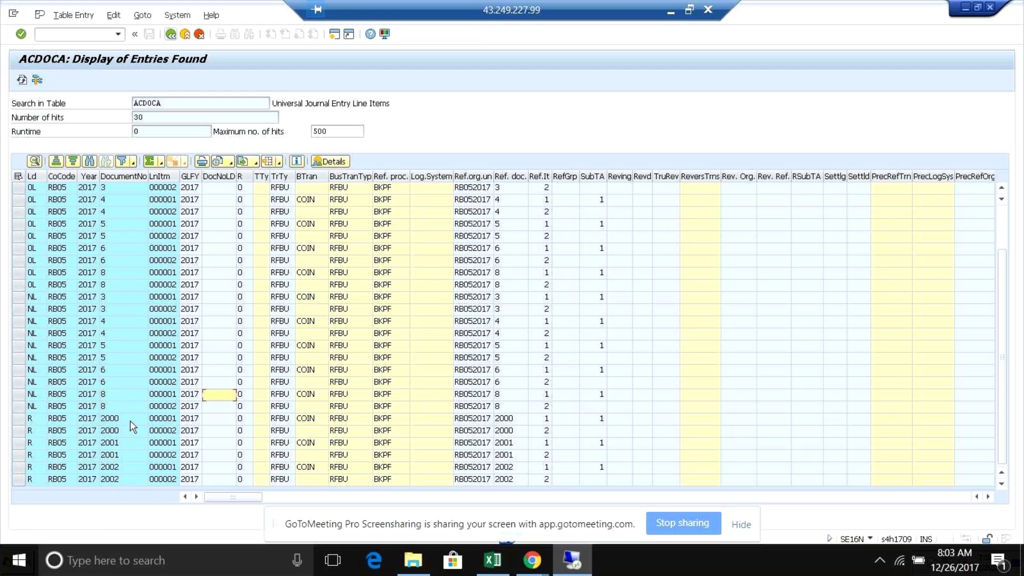
pyautogui.click(31, 396)
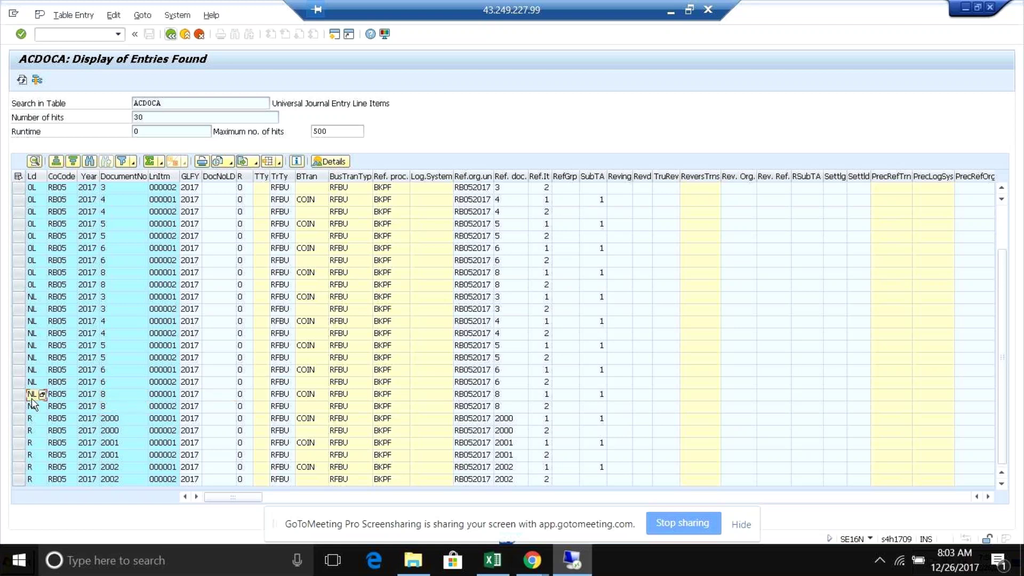
pyautogui.moveTo(1001, 267); pyautogui.dragTo(1001, 205)
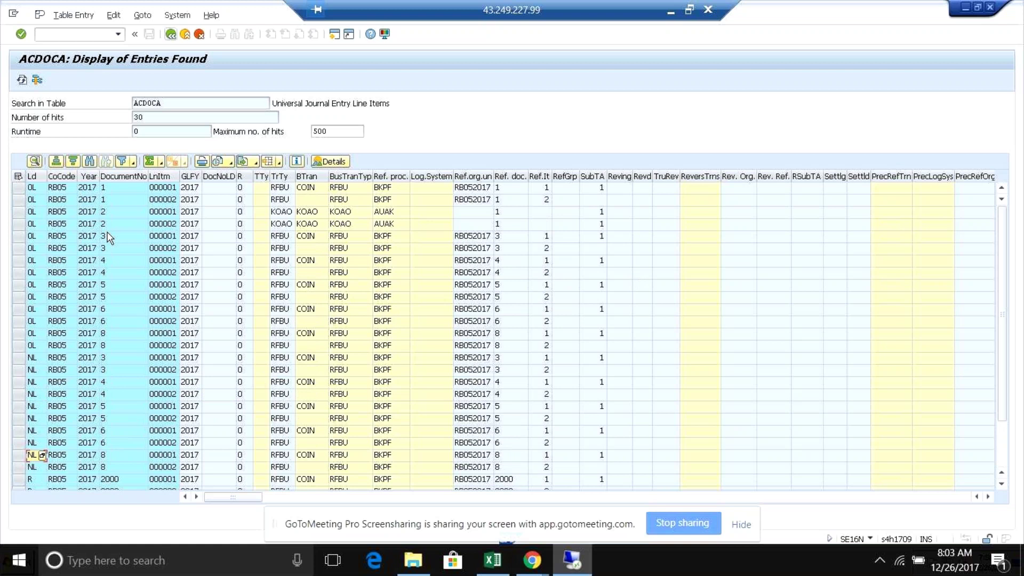
pyautogui.click(108, 306)
pyautogui.moveTo(108, 331); pyautogui.dragTo(108, 342)
pyautogui.click(110, 346)
pyautogui.click(112, 456)
pyautogui.click(112, 467)
pyautogui.hotkey('alt', 'Tab')
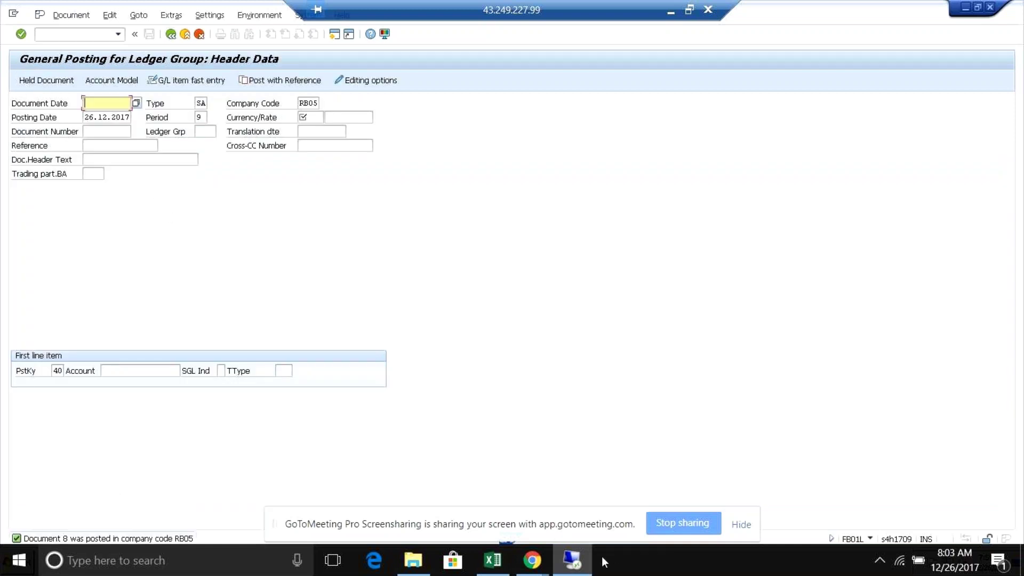
# - Switch to the Z2 ledger assignment window and go back to the ledger group list
pyautogui.click(576, 567)
pyautogui.click(569, 565)
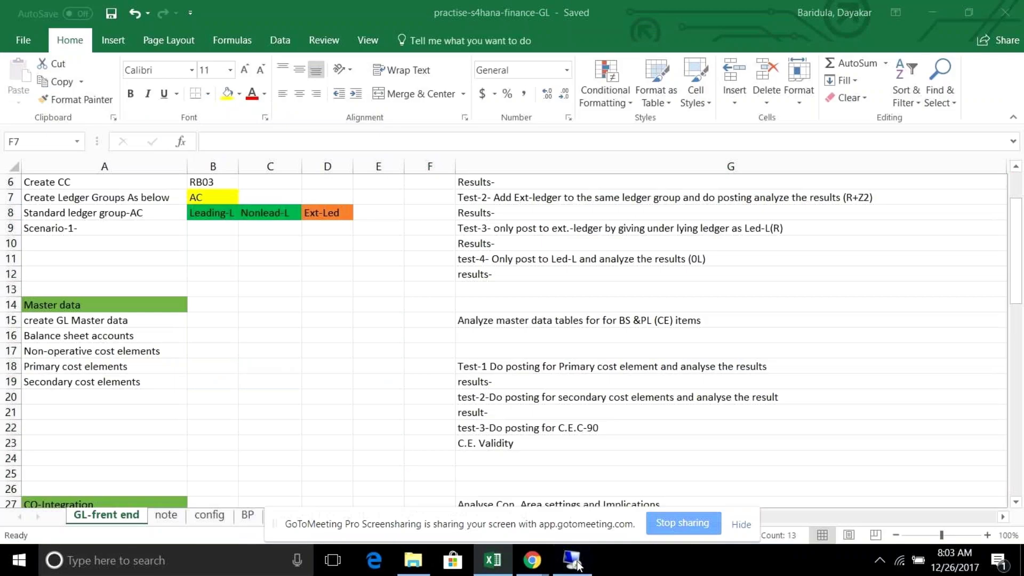
pyautogui.hotkey('alt', 'Tab')
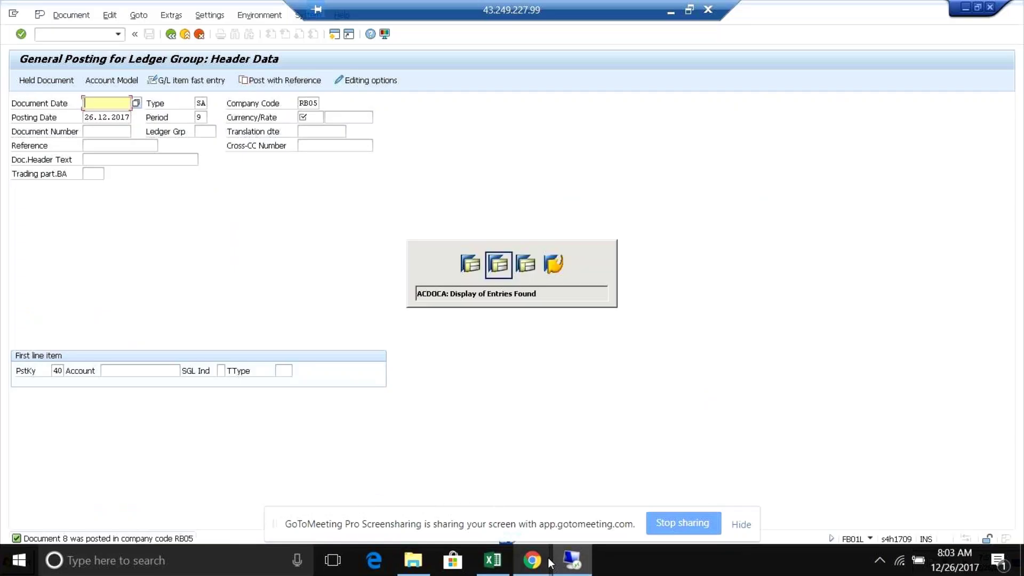
pyautogui.hotkey('alt', 'Tab')
pyautogui.hotkey('alt', 'Tab')
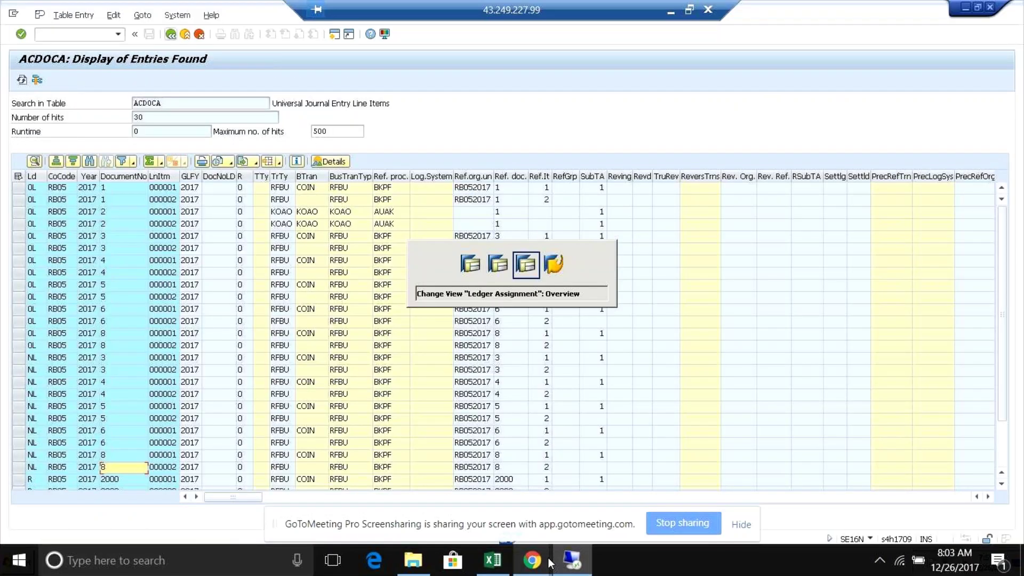
pyautogui.click(170, 35)
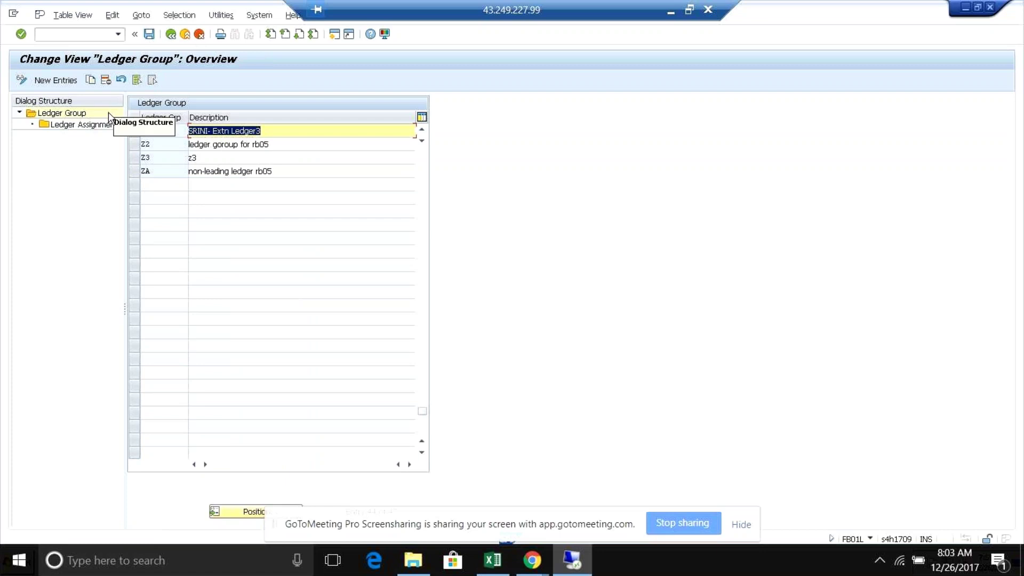
# - Rerun Define Ledger Group, position on Z2 and open its Ledger Assignment
pyautogui.click(74, 113)
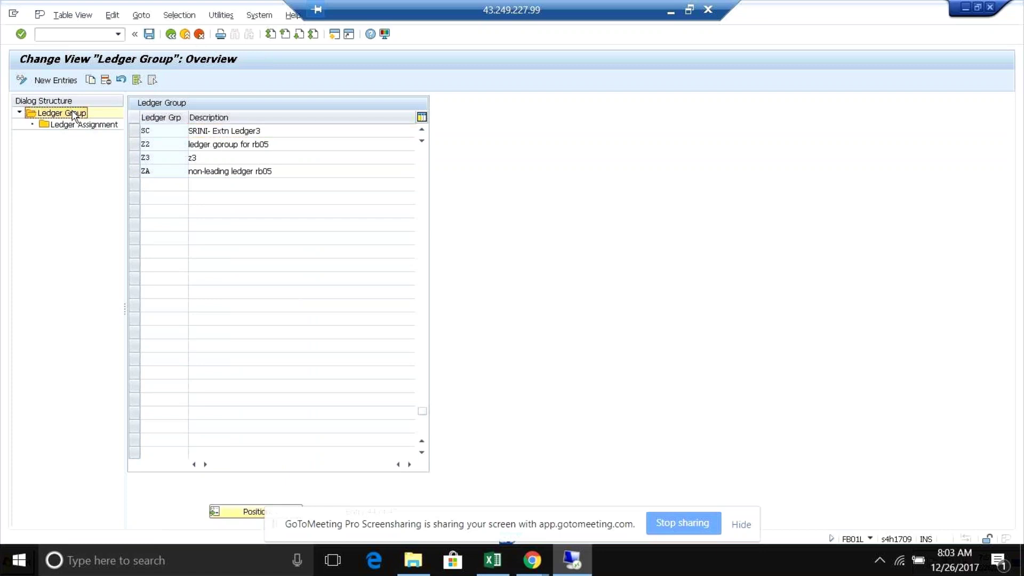
pyautogui.click(171, 34)
pyautogui.click(84, 196)
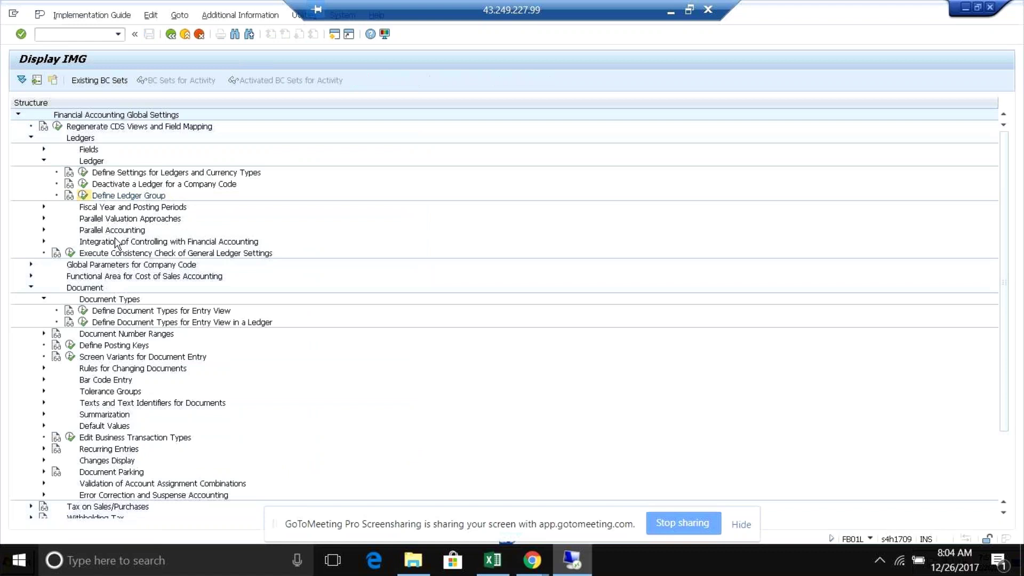
pyautogui.click(229, 516)
pyautogui.write('z2')
pyautogui.press('Return')
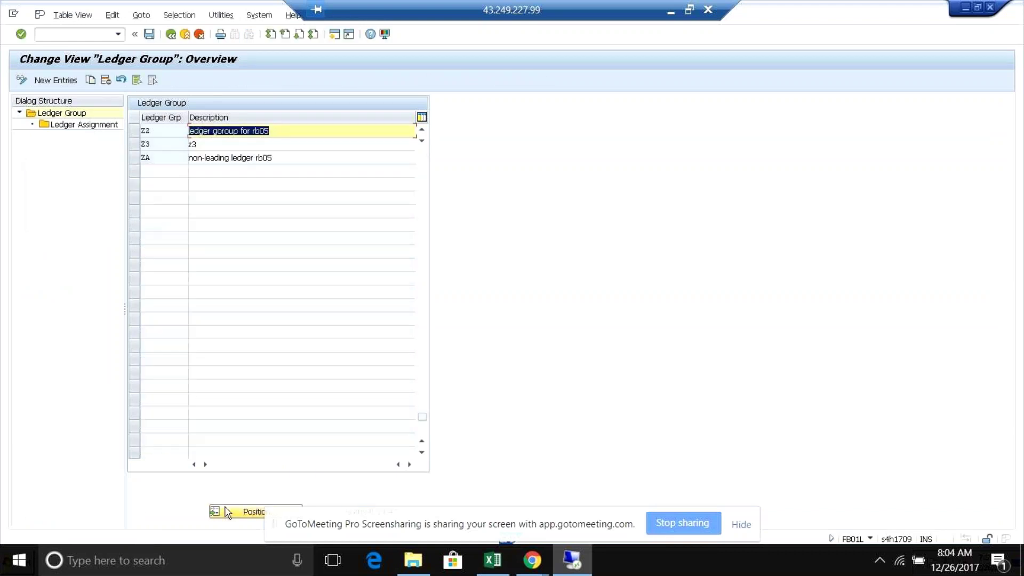
pyautogui.click(137, 133)
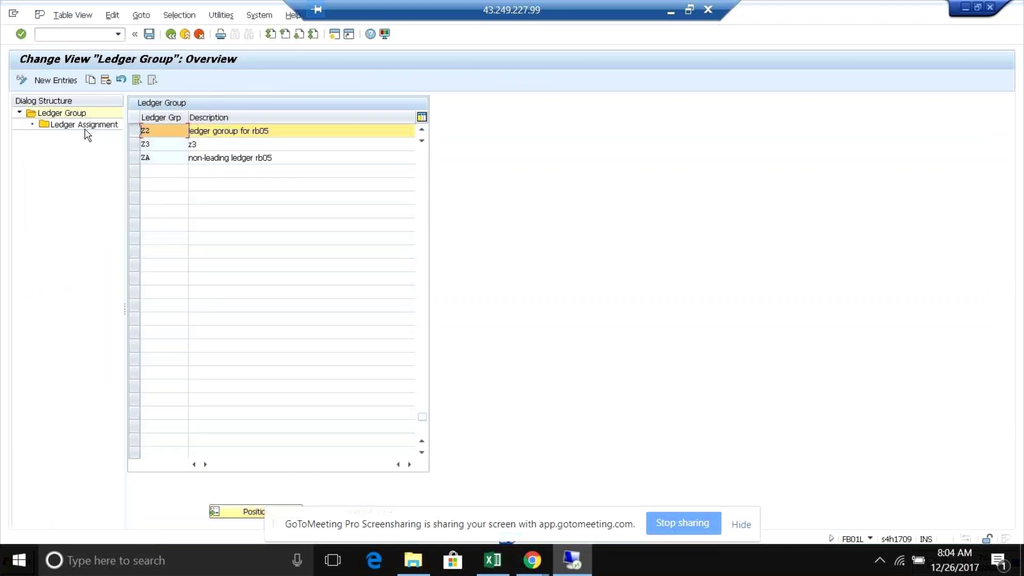
pyautogui.doubleClick(86, 126)
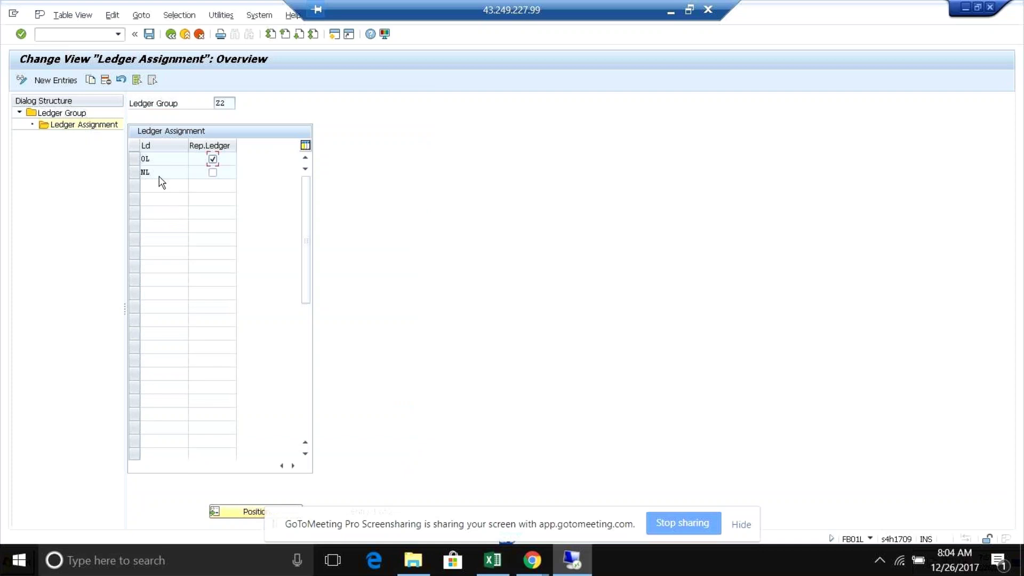
# - Add ledger R to Z2 and save twice, hitting the 'one representative ledger' error
pyautogui.click(56, 81)
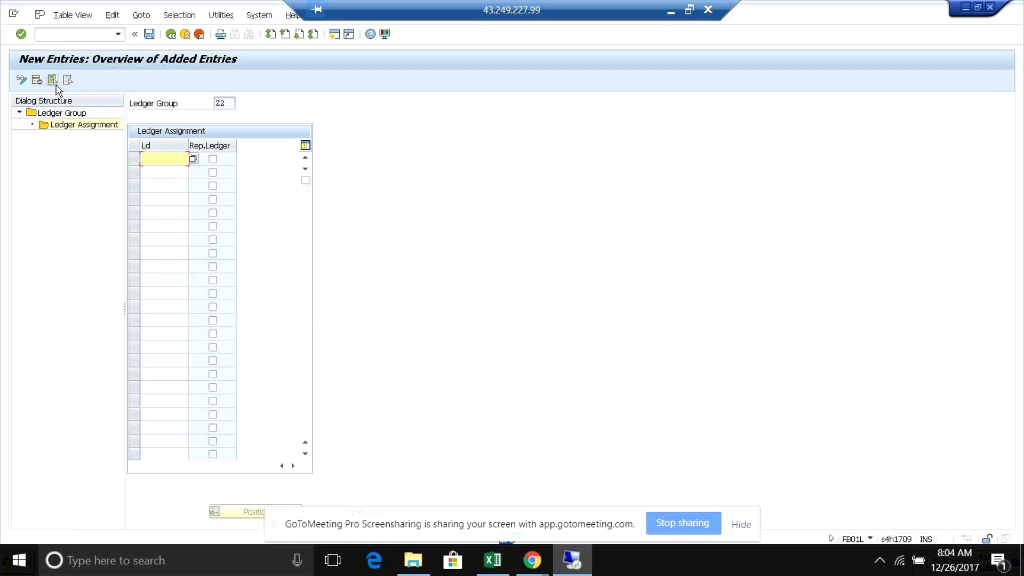
pyautogui.write('z')
pyautogui.press('Return')
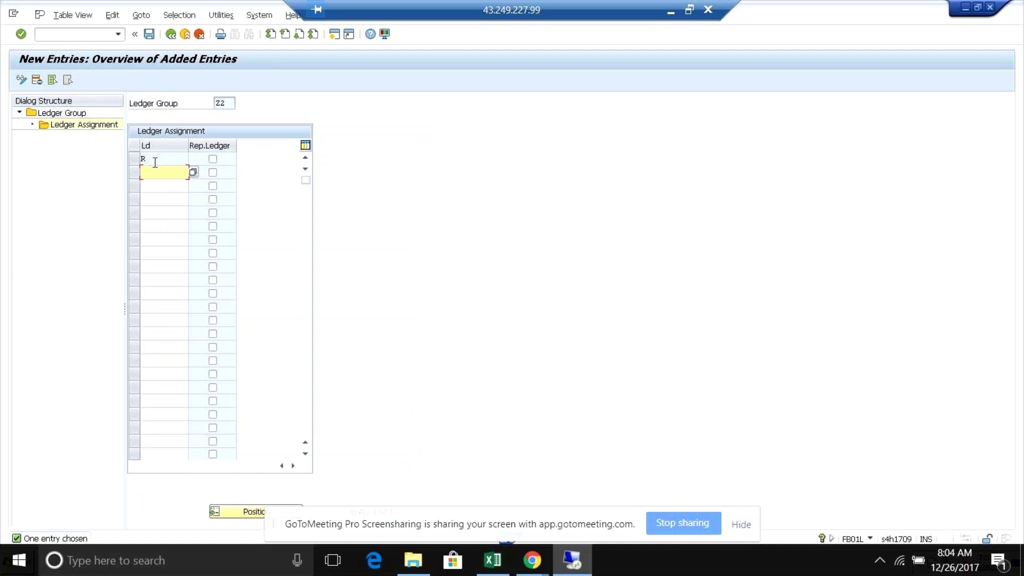
pyautogui.click(149, 33)
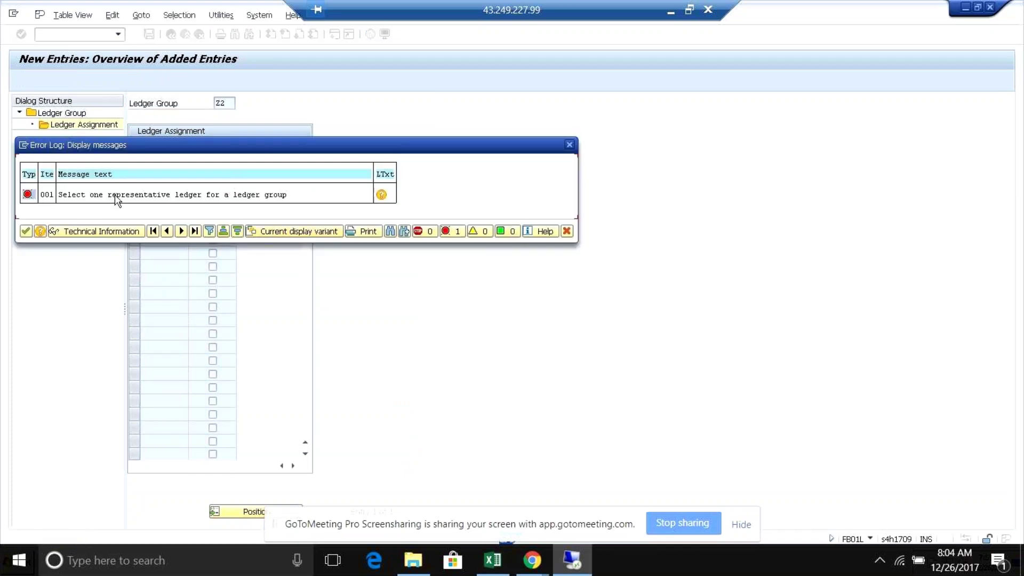
pyautogui.click(569, 145)
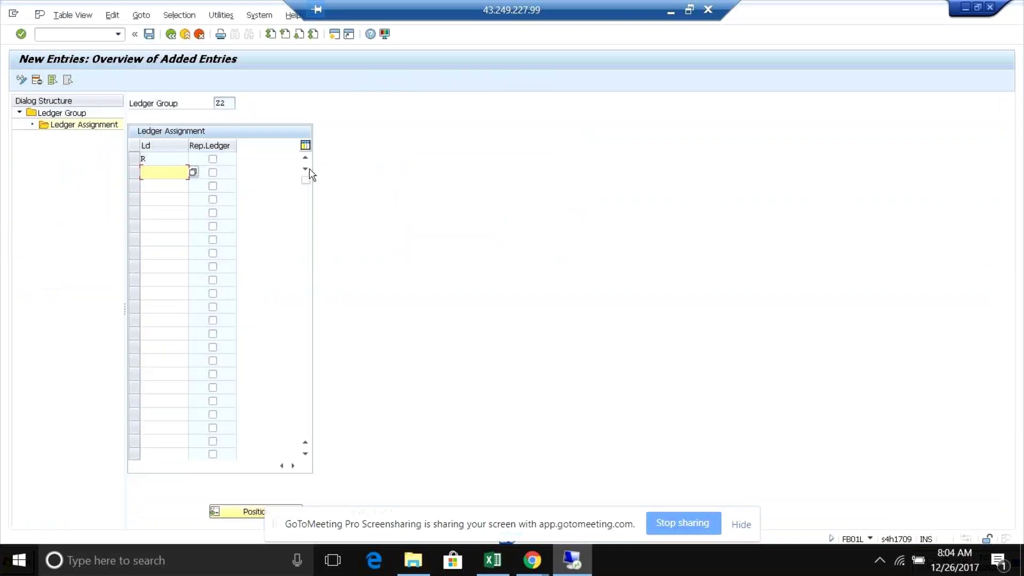
pyautogui.click(171, 34)
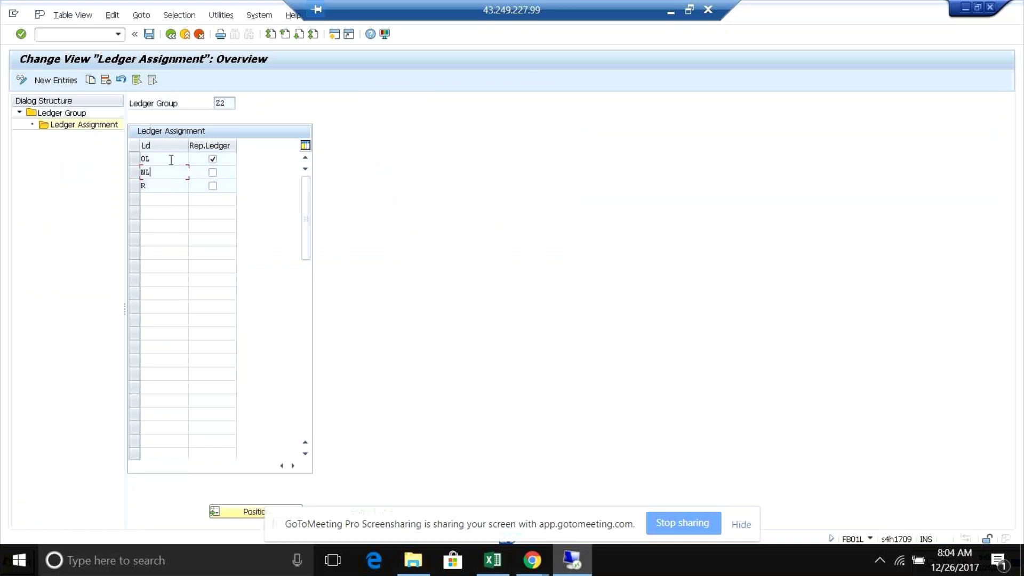
pyautogui.click(168, 188)
pyautogui.click(149, 33)
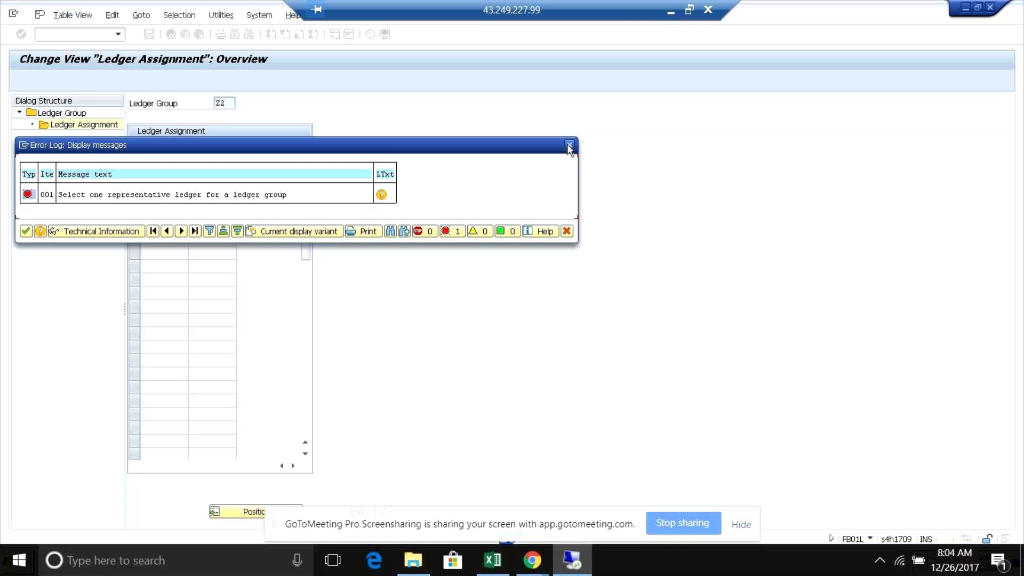
# - Read the save error's long text for Z2, retry saving, and dismiss the Error Log
pyautogui.click(381, 194)
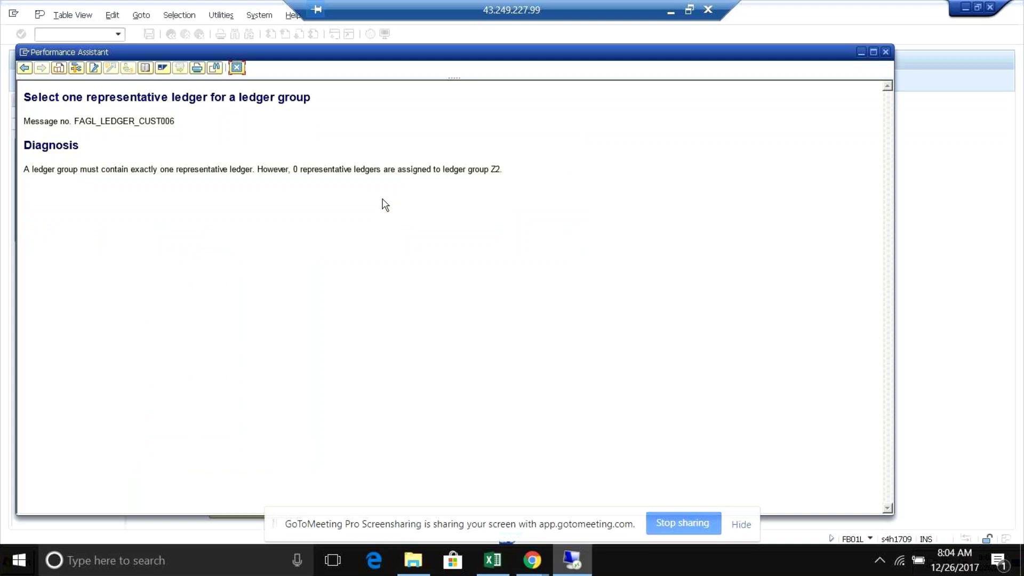
pyautogui.click(237, 67)
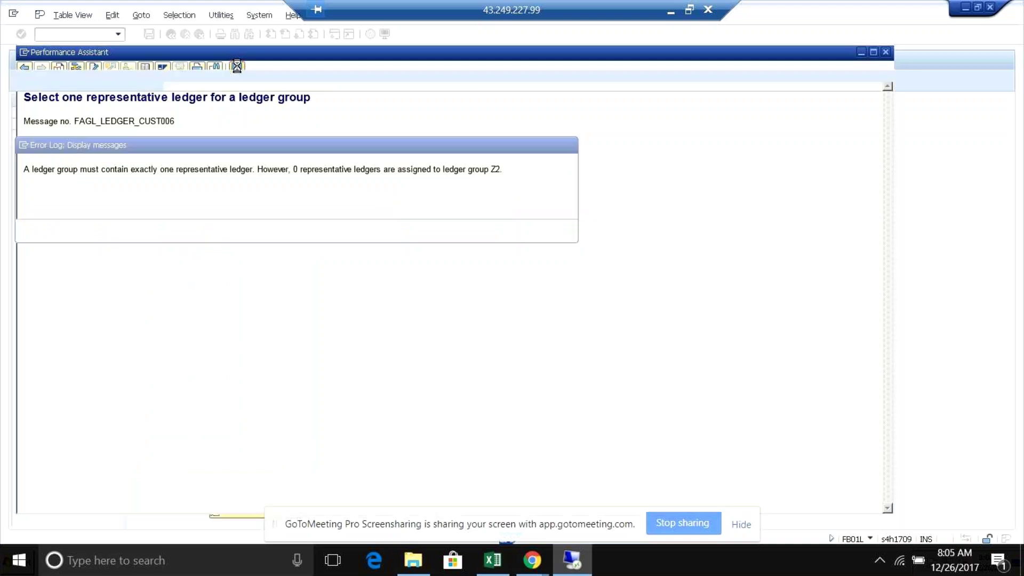
pyautogui.click(571, 145)
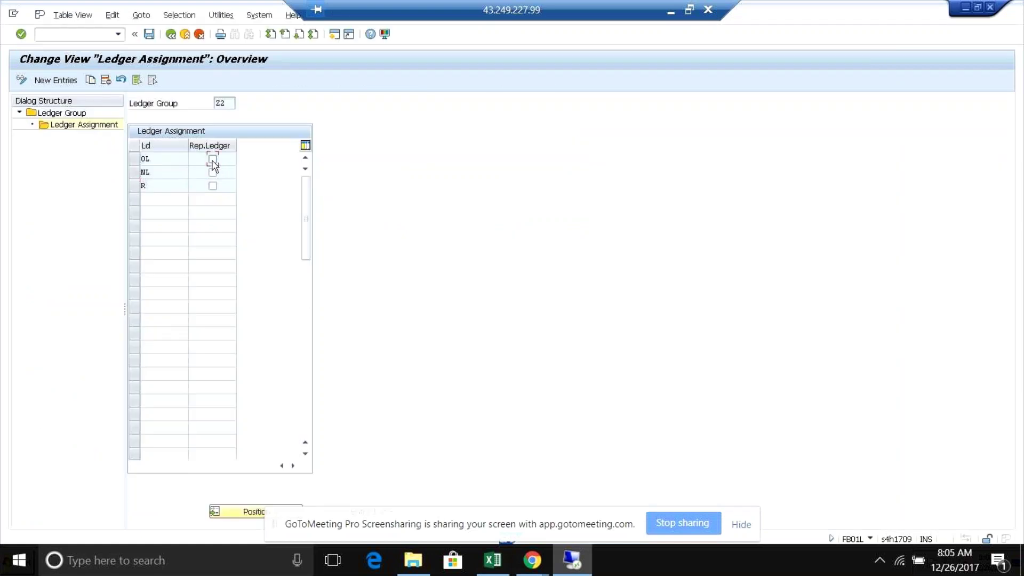
pyautogui.click(150, 33)
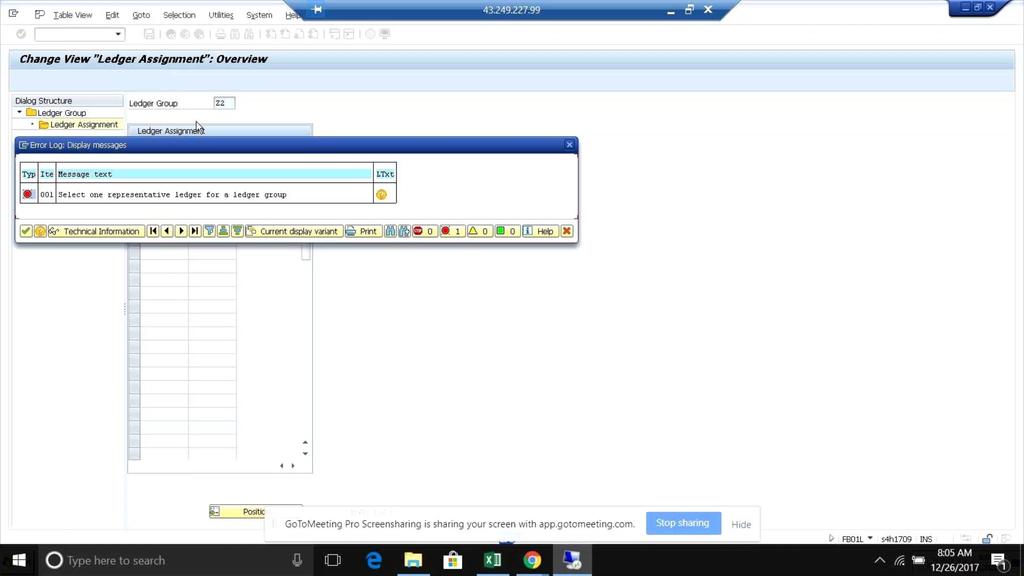
pyautogui.click(570, 144)
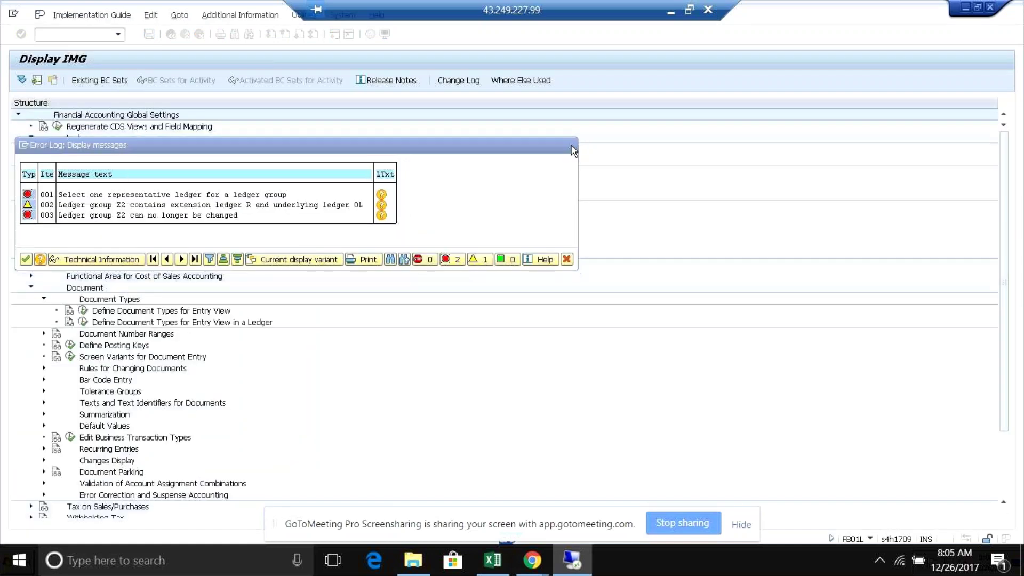
# - Flag 0L as Z2's representative ledger, save, and read the warning that R cannot share the group with 0L
pyautogui.click(212, 159)
pyautogui.click(148, 34)
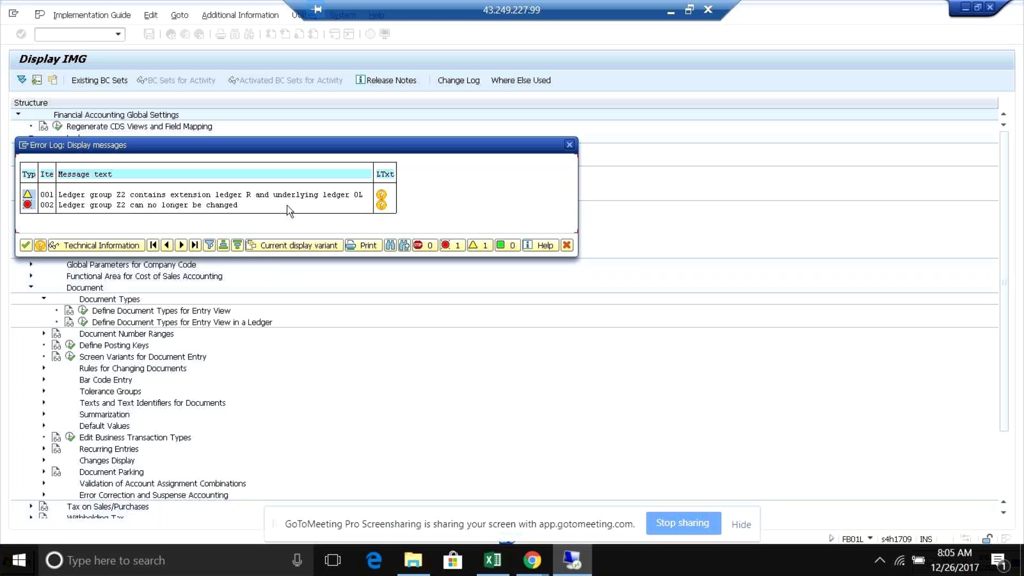
pyautogui.click(382, 199)
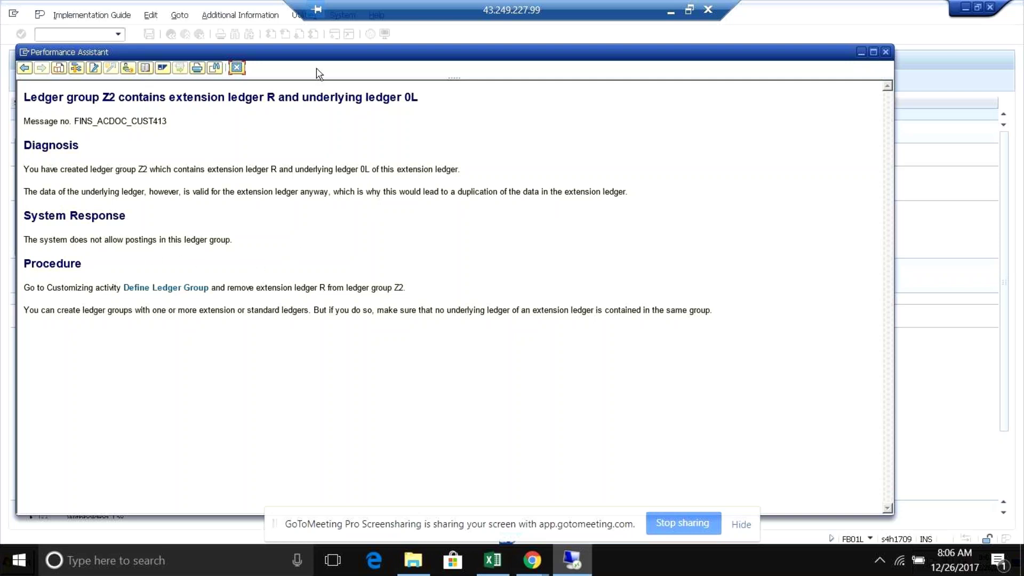
pyautogui.click(236, 68)
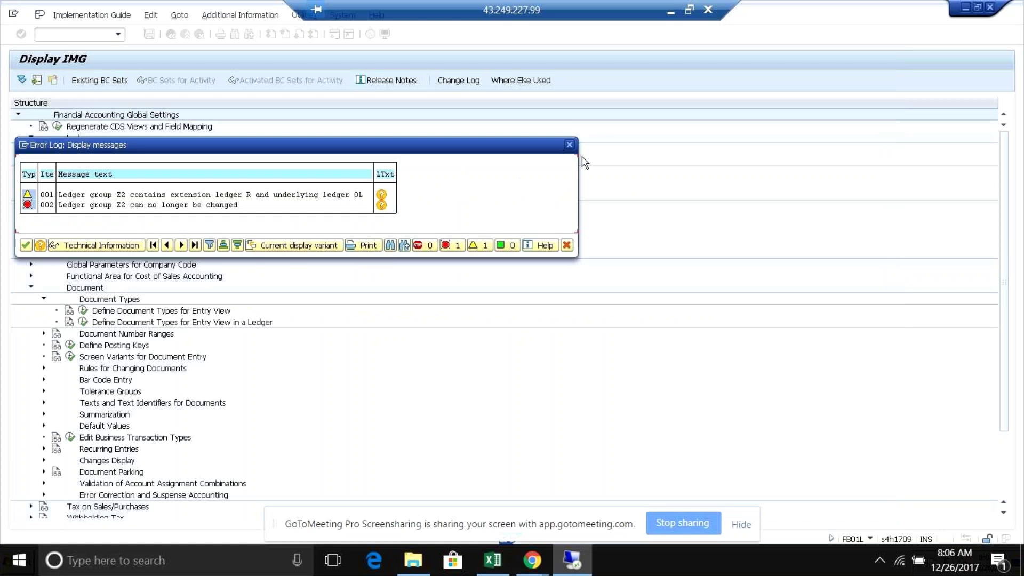
pyautogui.click(569, 145)
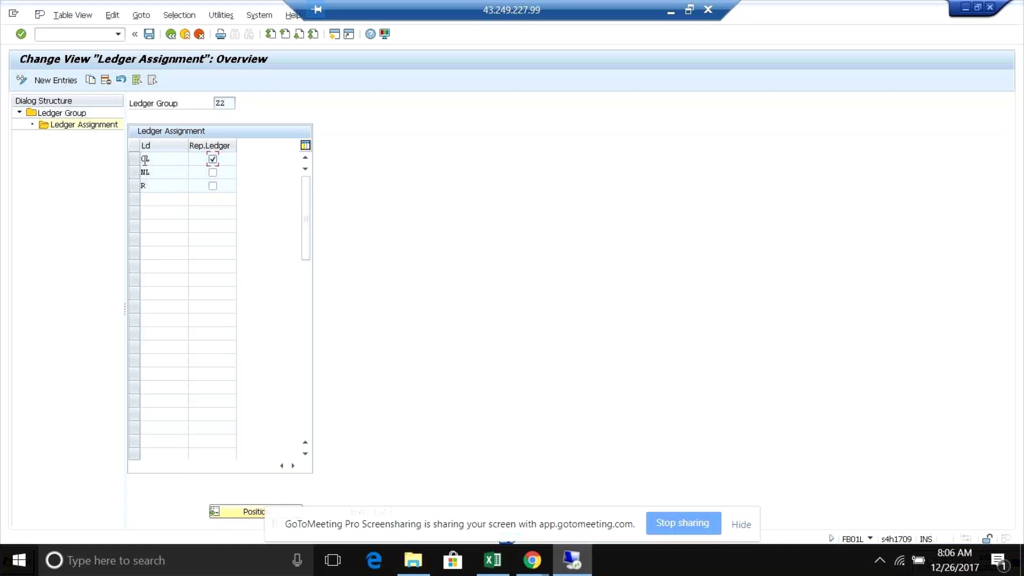
# - Delete extension ledger R from Z2, save, and switch to the ACDOCA entries list
pyautogui.click(152, 186)
pyautogui.click(135, 186)
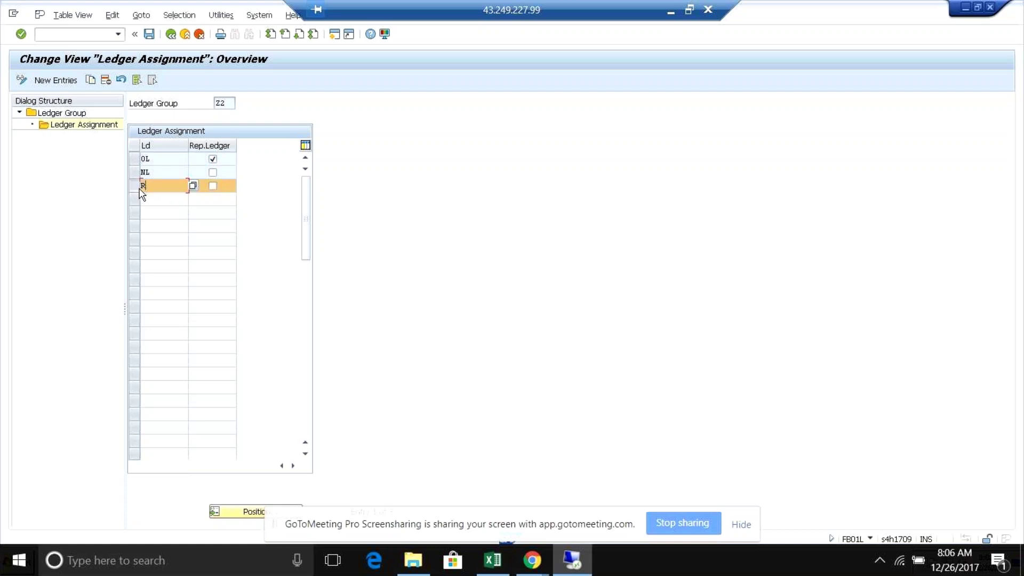
pyautogui.click(106, 79)
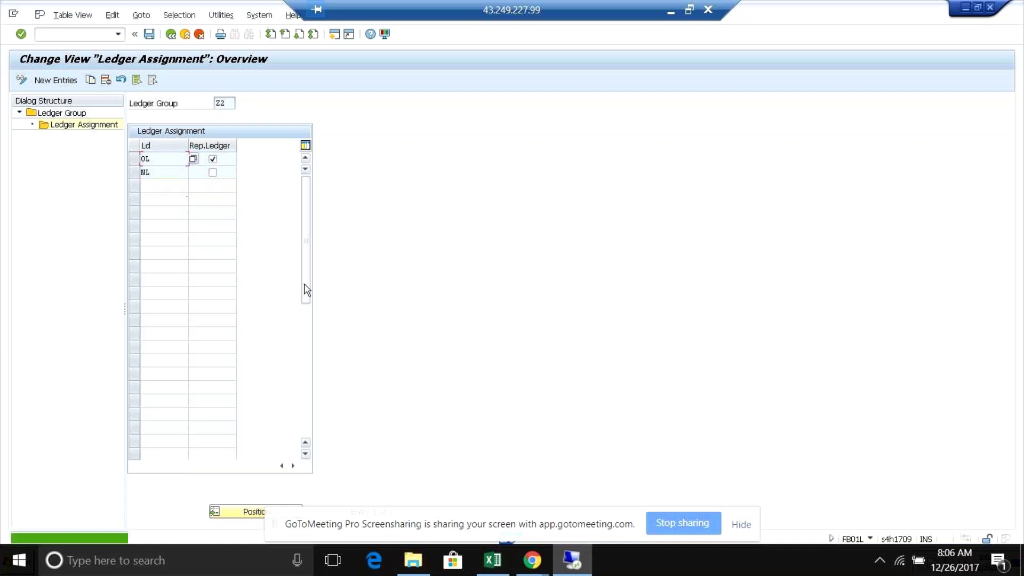
pyautogui.click(149, 34)
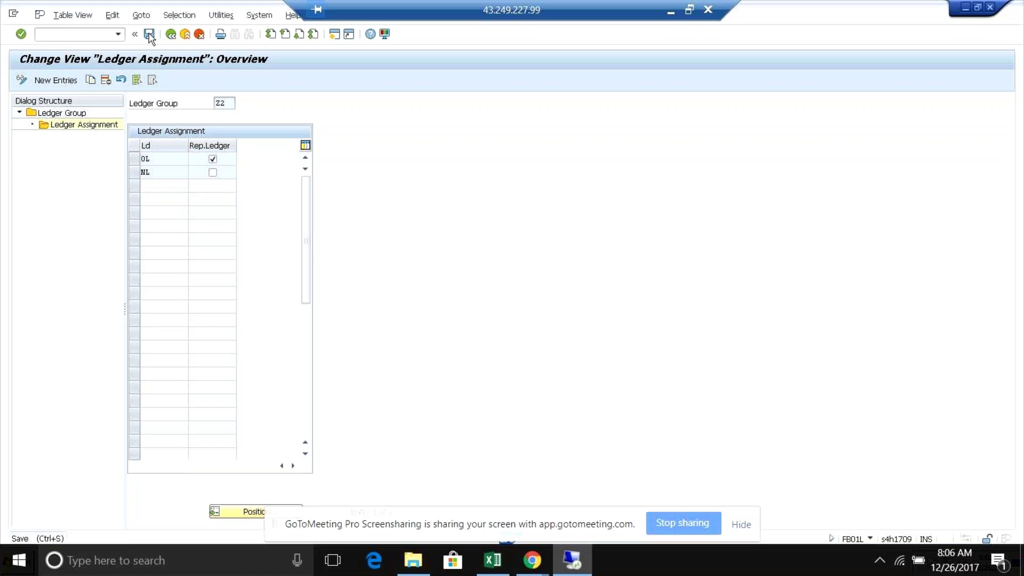
pyautogui.press('Return')
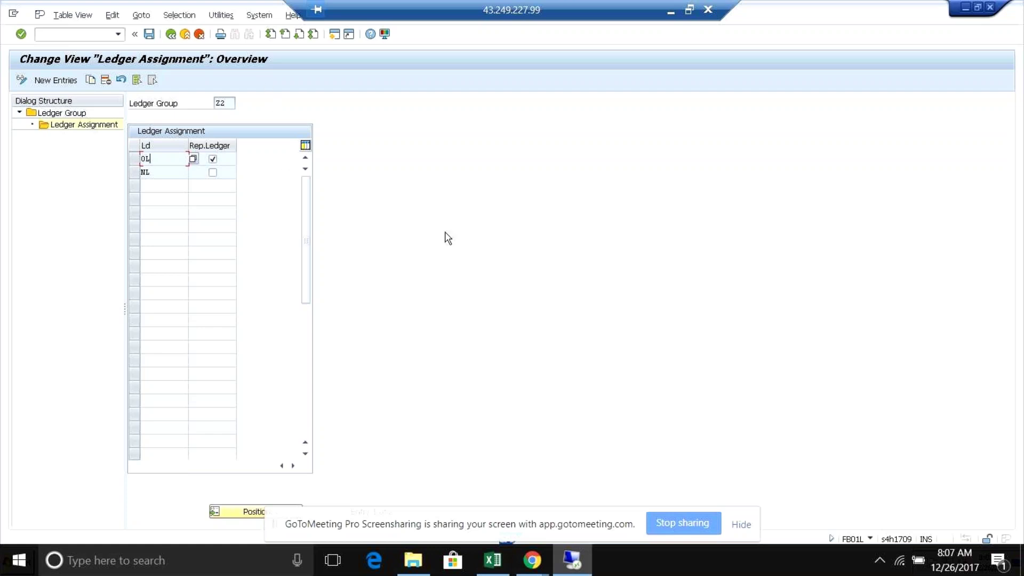
pyautogui.hotkey('alt', 'Tab')
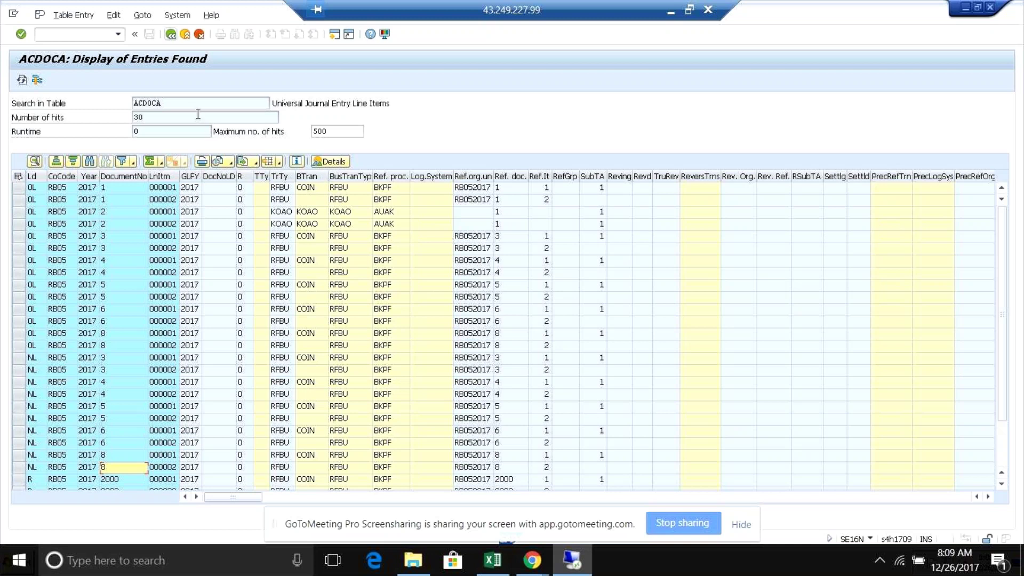
# - Find the RLDNR ledger field in the detailed display of ACDOCA's ledger R row for document 2000
pyautogui.doubleClick(74, 480)
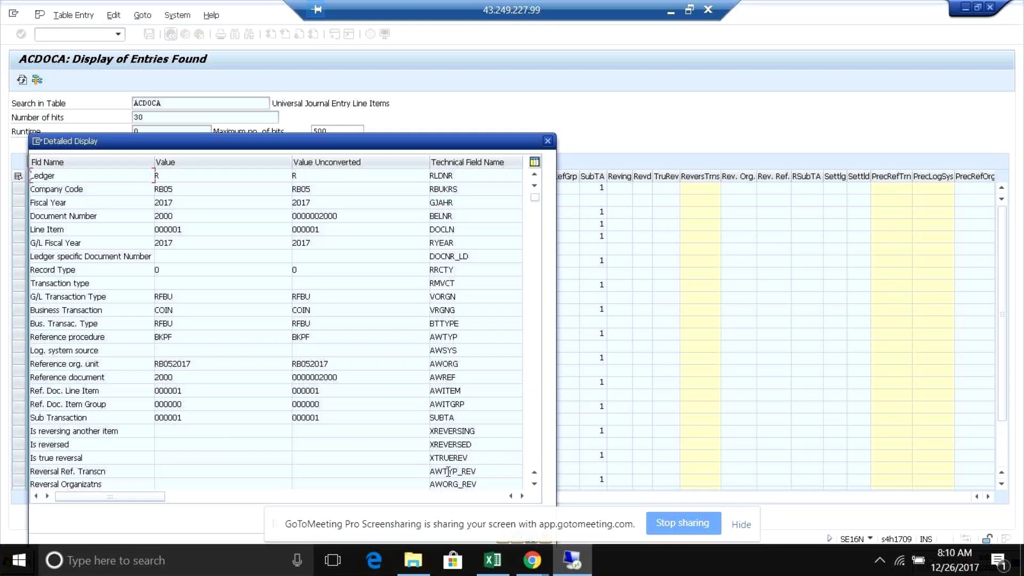
pyautogui.hotkey('ctrl', 'f')
pyautogui.write('rld')
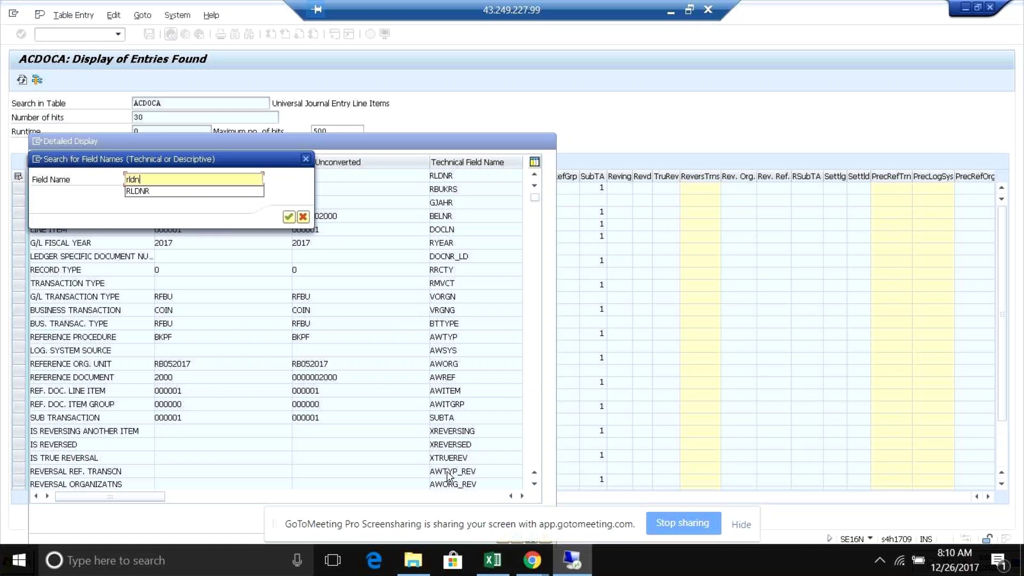
pyautogui.write('n')
pyautogui.press('Return')
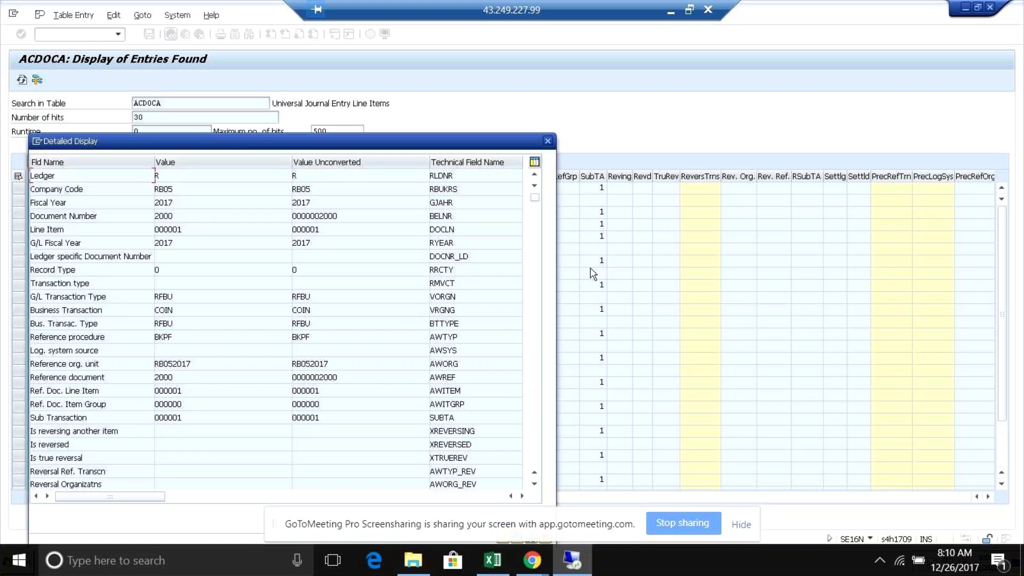
pyautogui.click(464, 175)
pyautogui.moveTo(463, 177); pyautogui.dragTo(429, 178)
pyautogui.click(340, 175)
pyautogui.click(548, 141)
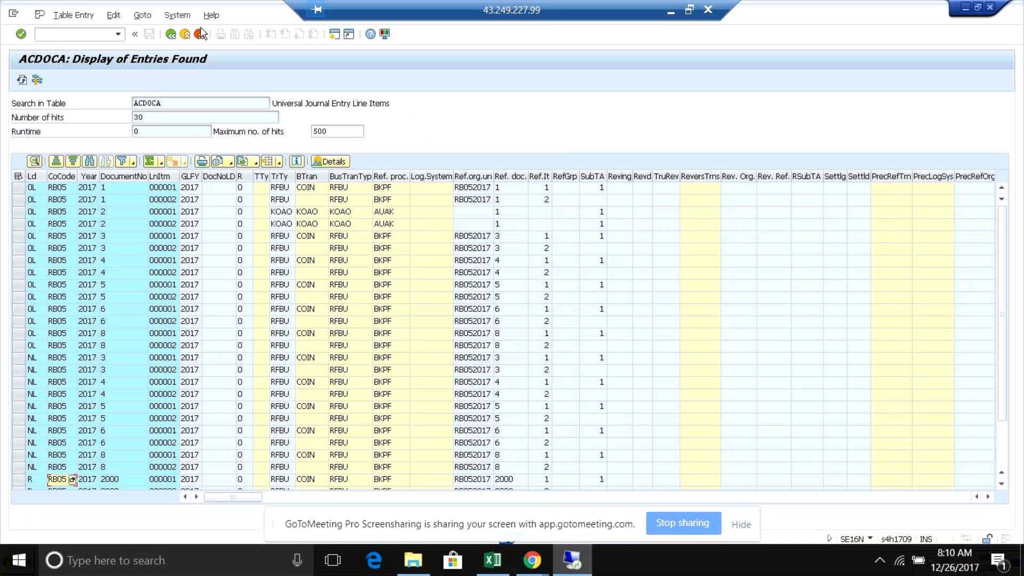
pyautogui.click(173, 36)
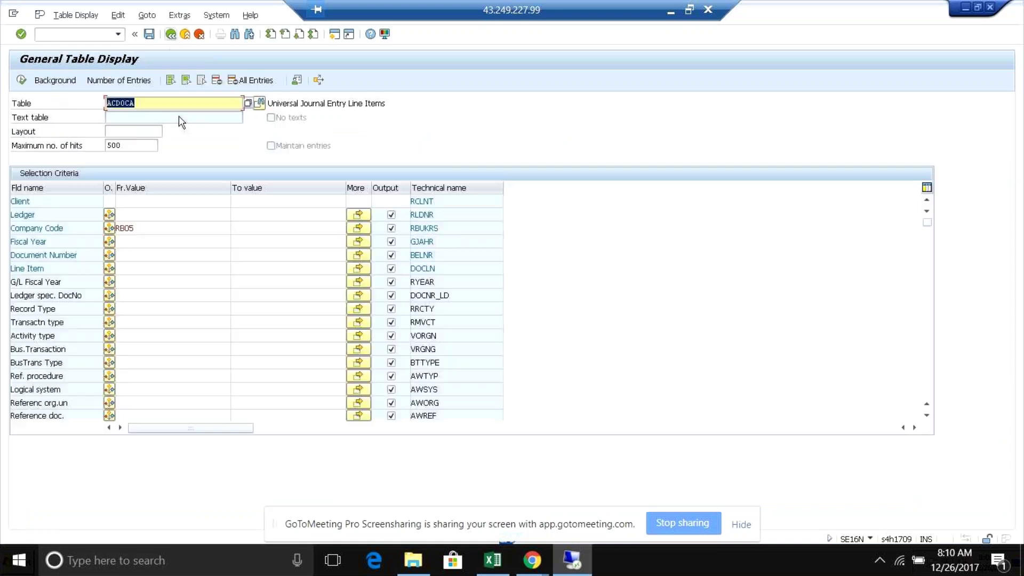
# - Change the SE16N table to BSEG and run an unfiltered selection
pyautogui.click(150, 101)
pyautogui.press('BackSpace')
pyautogui.press('BackSpace')
pyautogui.press('BackSpace')
pyautogui.press('BackSpace')
pyautogui.press('BackSpace')
pyautogui.press('BackSpace')
pyautogui.write('bseh')
pyautogui.press('BackSpace')
pyautogui.write('g')
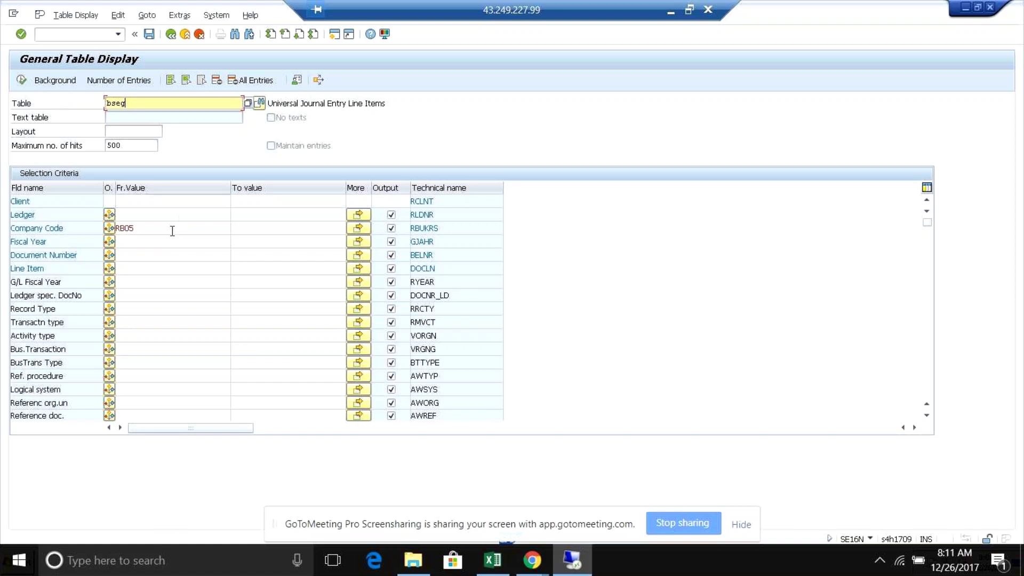
pyautogui.click(22, 80)
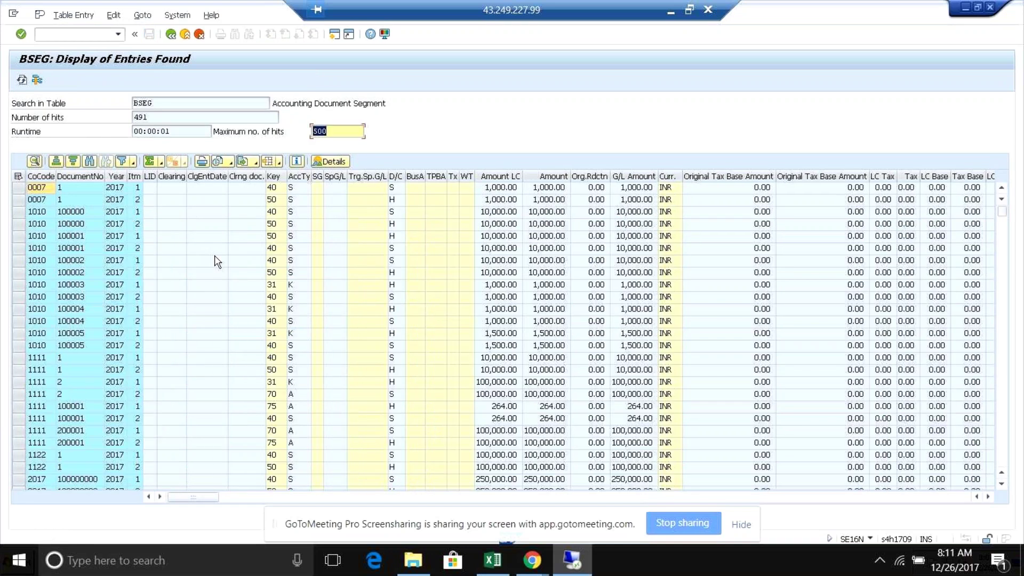
# - Rerun the BSEG selection restricted to company code RB05, returning 12 entries
pyautogui.click(170, 34)
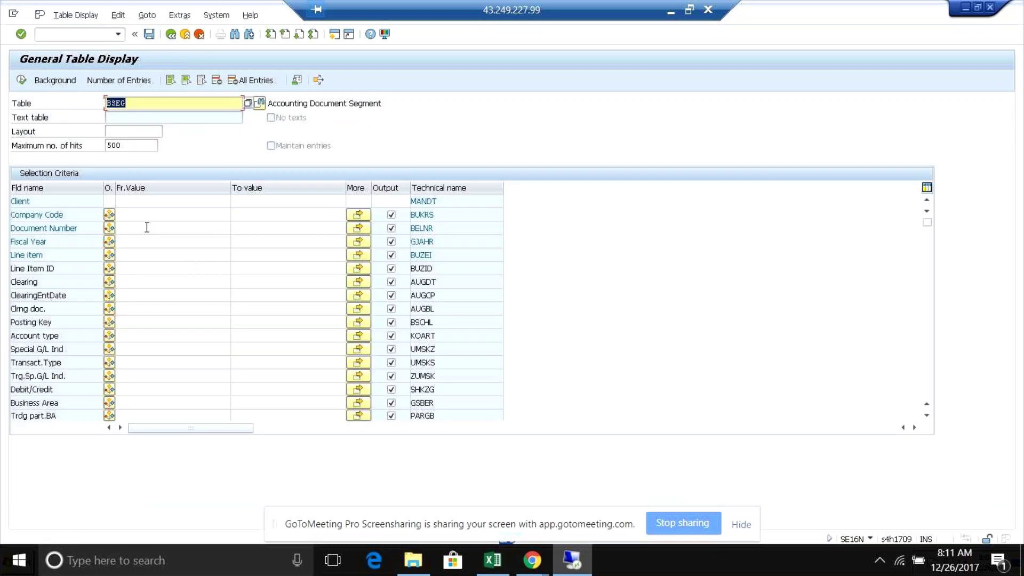
pyautogui.click(146, 216)
pyautogui.write('rb05')
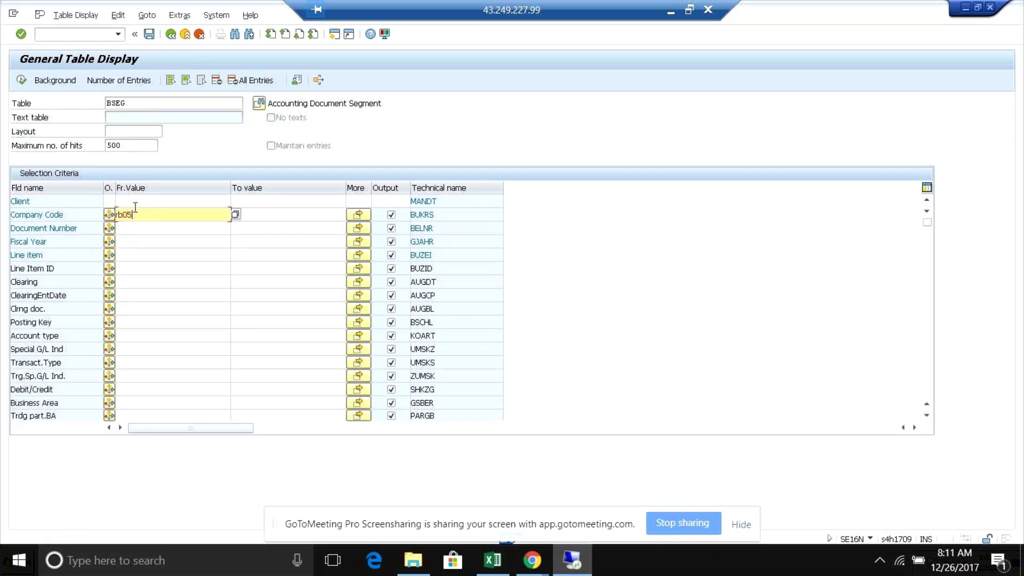
pyautogui.click(21, 80)
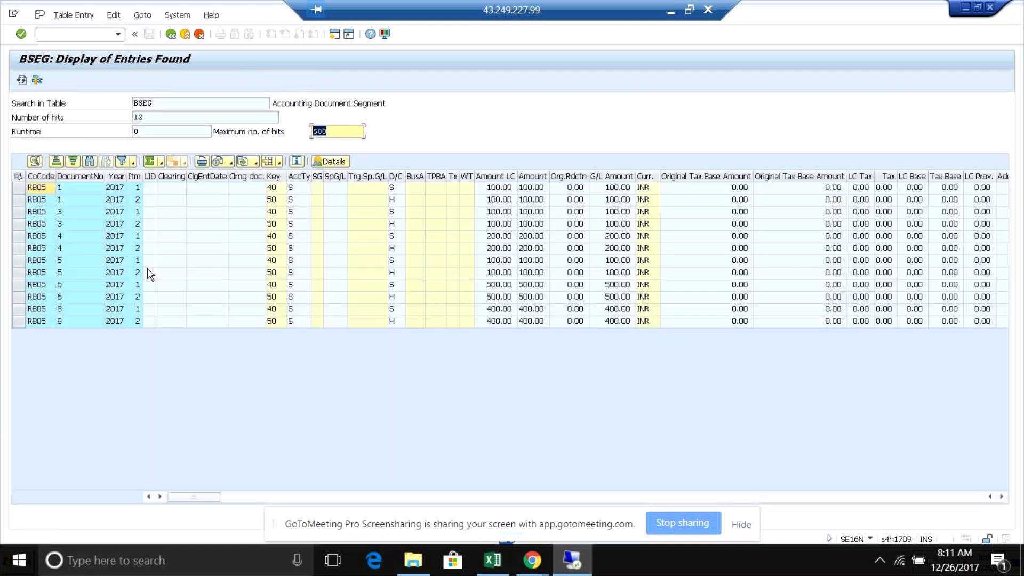
pyautogui.click(72, 297)
pyautogui.click(68, 235)
pyautogui.click(64, 212)
pyautogui.click(59, 189)
pyautogui.click(63, 248)
pyautogui.click(71, 300)
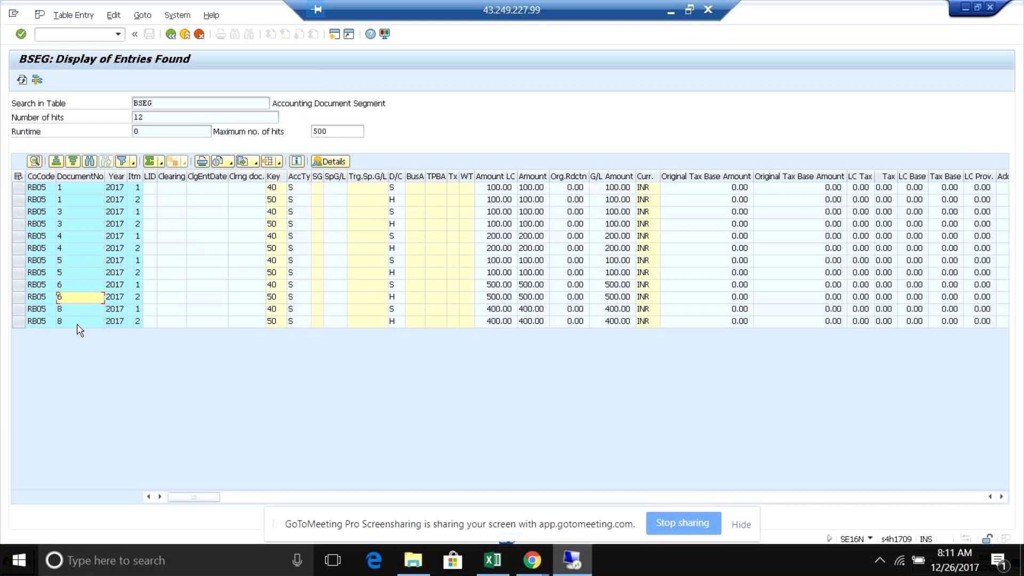
pyautogui.click(77, 322)
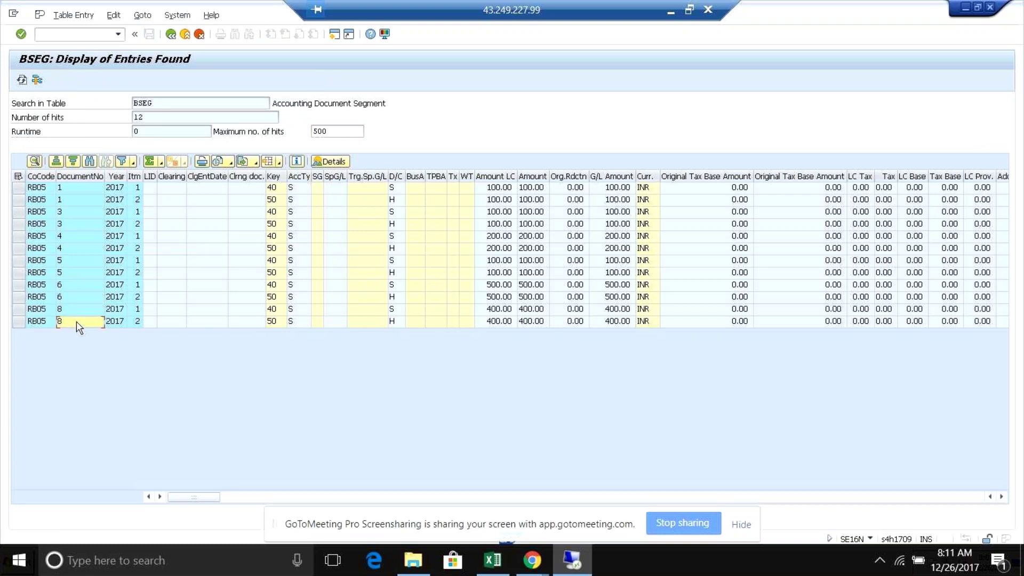
pyautogui.click(75, 311)
pyautogui.click(72, 301)
pyautogui.click(66, 289)
pyautogui.click(63, 273)
pyautogui.click(59, 264)
pyautogui.click(62, 249)
pyautogui.click(71, 321)
pyautogui.click(69, 297)
pyautogui.click(67, 276)
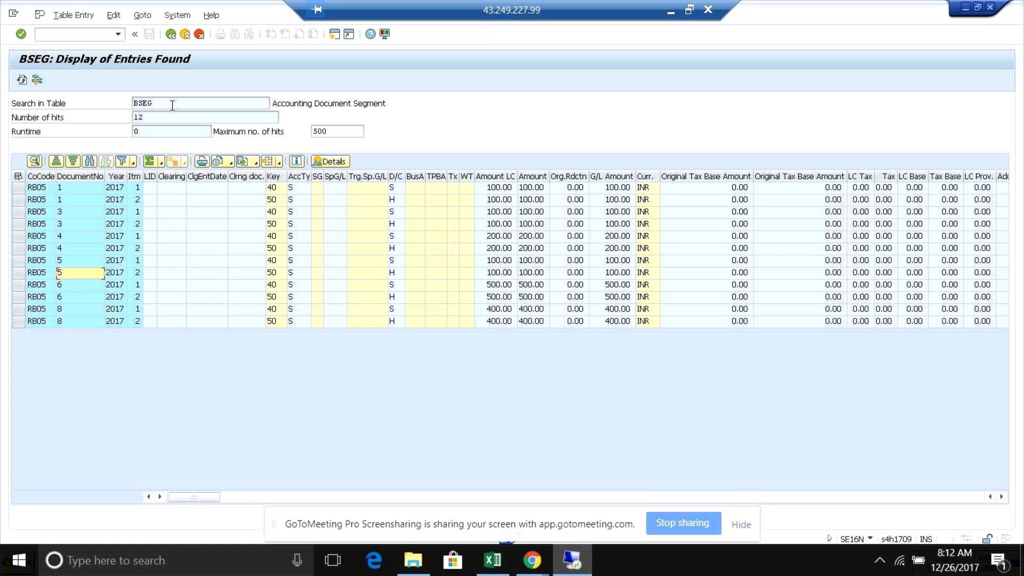
pyautogui.click(83, 310)
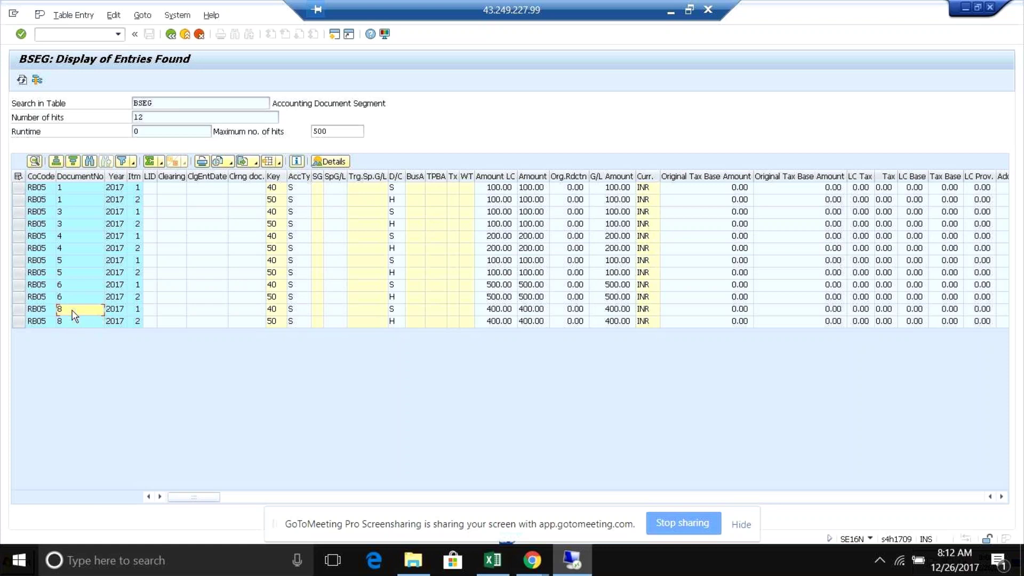
pyautogui.click(72, 319)
pyautogui.click(72, 308)
pyautogui.click(82, 215)
pyautogui.click(64, 262)
pyautogui.click(65, 277)
pyautogui.click(64, 265)
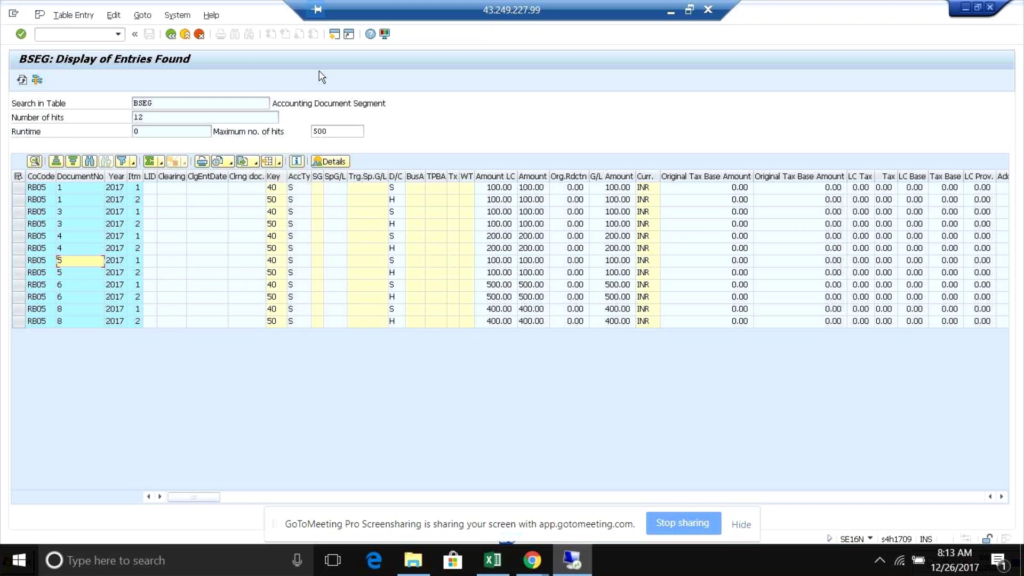
pyautogui.click(334, 34)
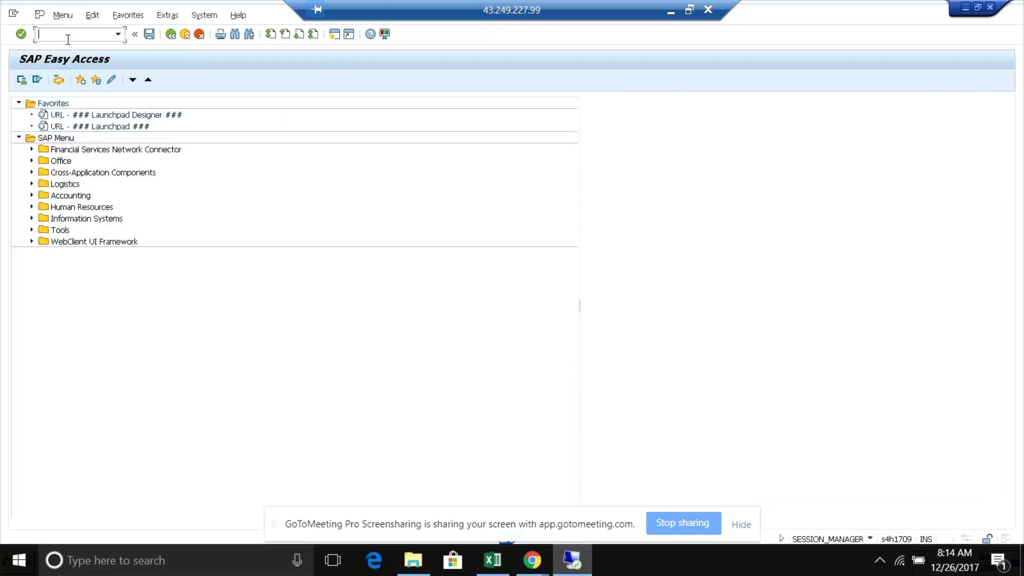
pyautogui.write('/nse')
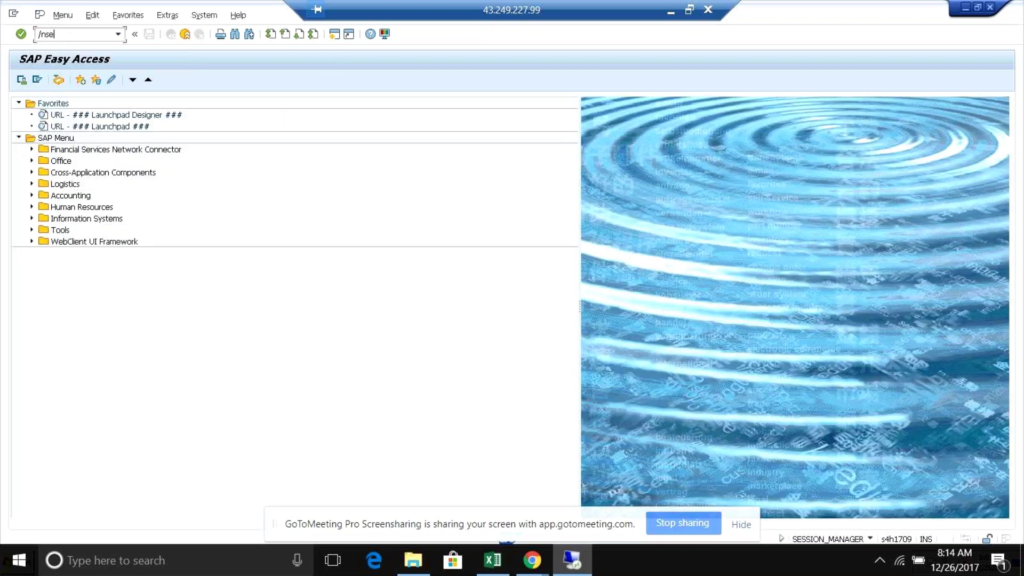
pyautogui.press('BackSpace')
pyautogui.press('BackSpace')
pyautogui.press('BackSpace')
pyautogui.press('BackSpace')
pyautogui.click(991, 7)
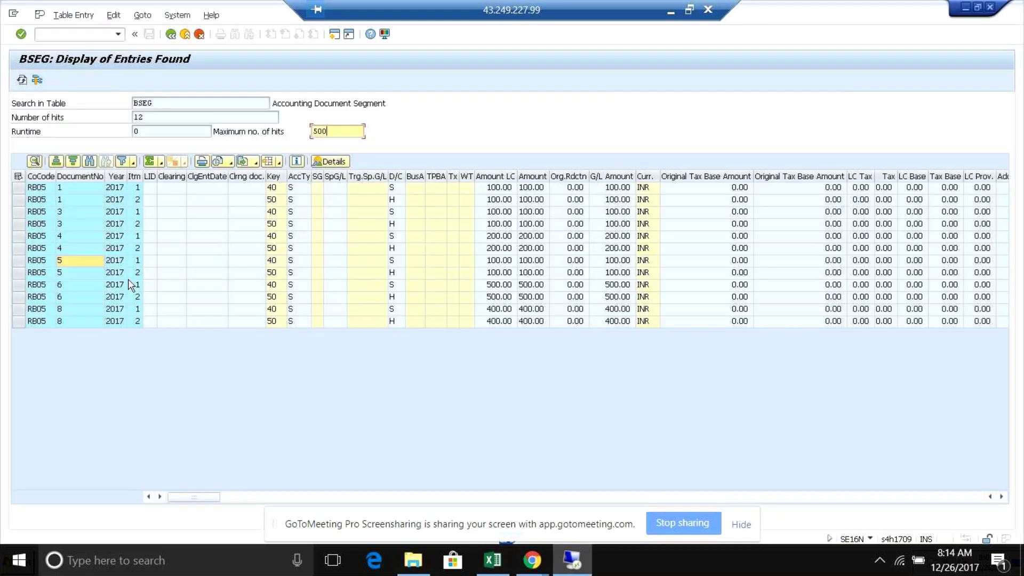
pyautogui.doubleClick(110, 265)
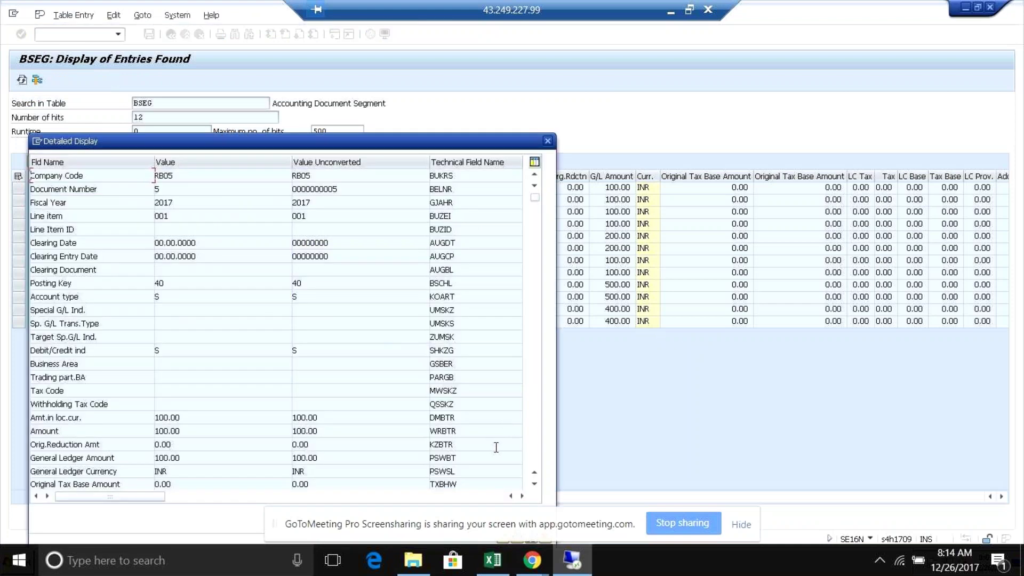
pyautogui.hotkey('ctrl', 'f')
pyautogui.write('rl')
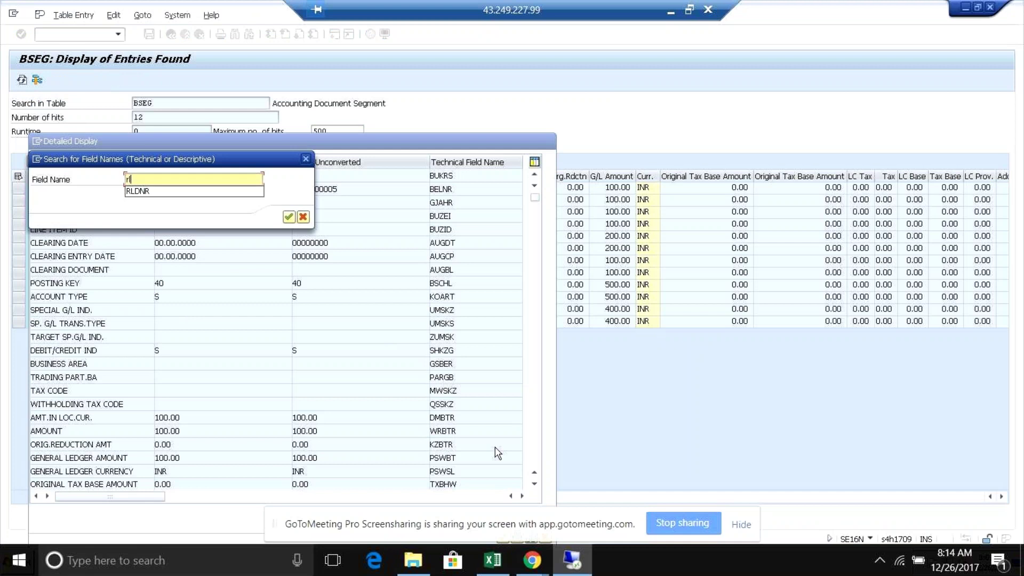
pyautogui.write('dnr')
pyautogui.press('Return')
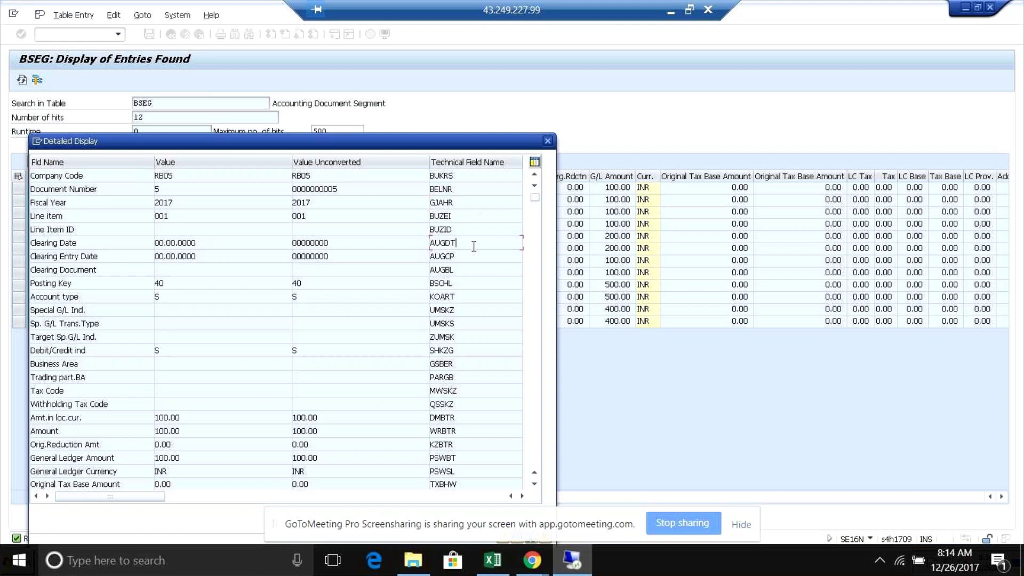
pyautogui.click(472, 312)
pyautogui.click(472, 369)
pyautogui.click(548, 141)
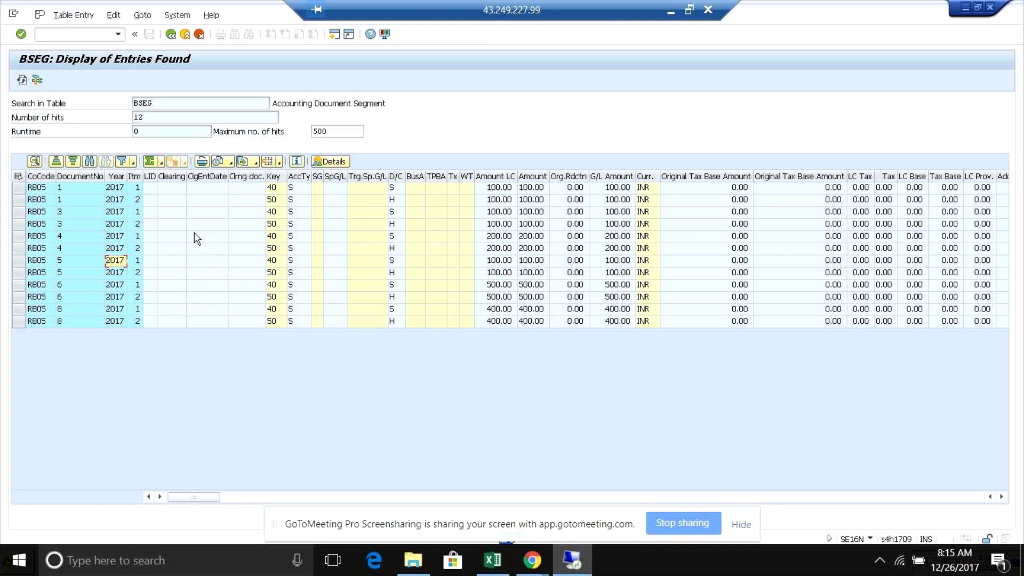
# - Replace BSEG with FAGLFLEXA as the SE16N table name
pyautogui.click(171, 36)
pyautogui.click(167, 112)
pyautogui.click(164, 103)
pyautogui.press('BackSpace')
pyautogui.press('BackSpace')
pyautogui.press('BackSpace')
pyautogui.press('BackSpace')
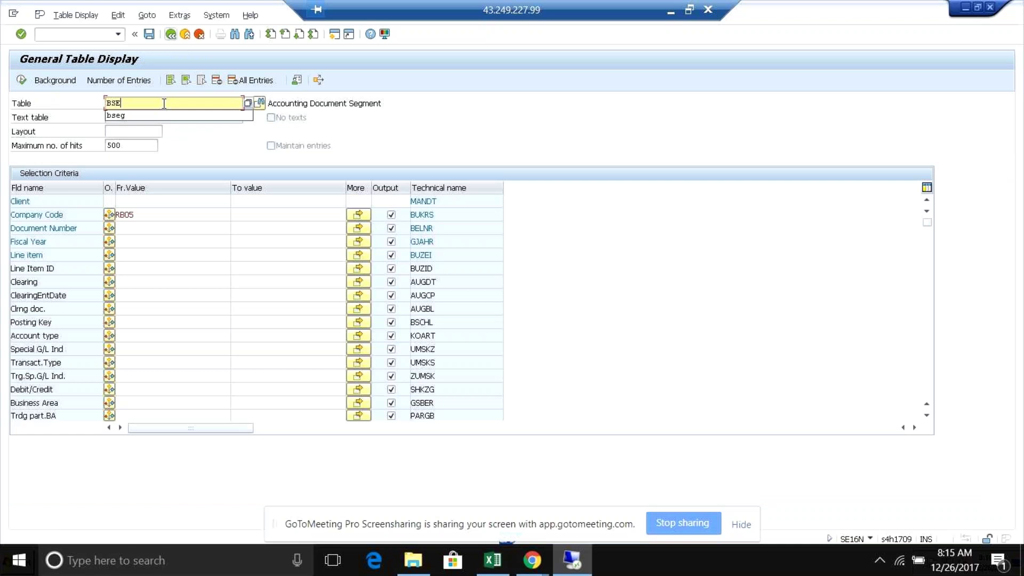
pyautogui.write('faglf')
pyautogui.click(148, 118)
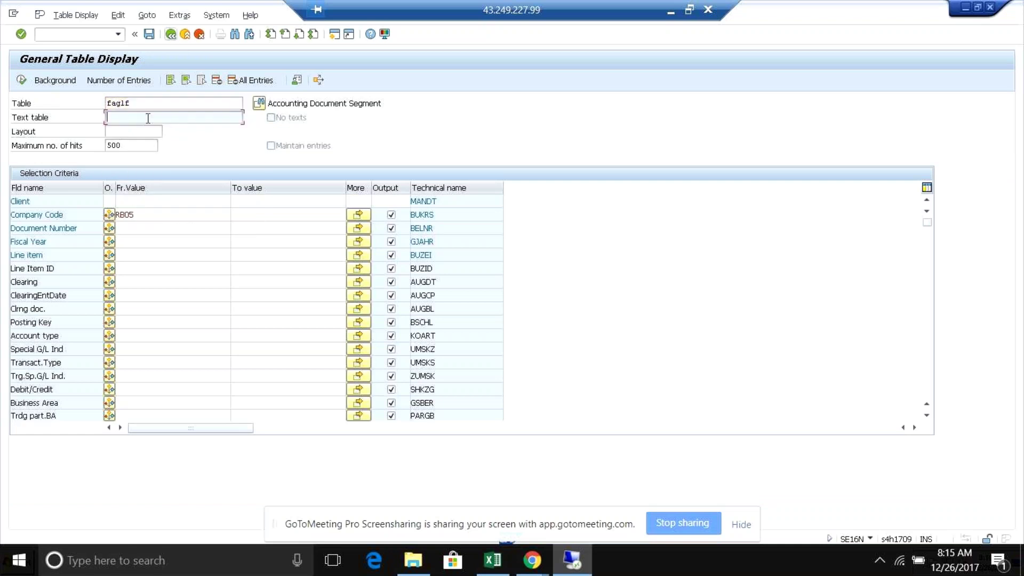
pyautogui.click(144, 103)
pyautogui.press('BackSpace')
pyautogui.press('BackSpace')
pyautogui.press('BackSpace')
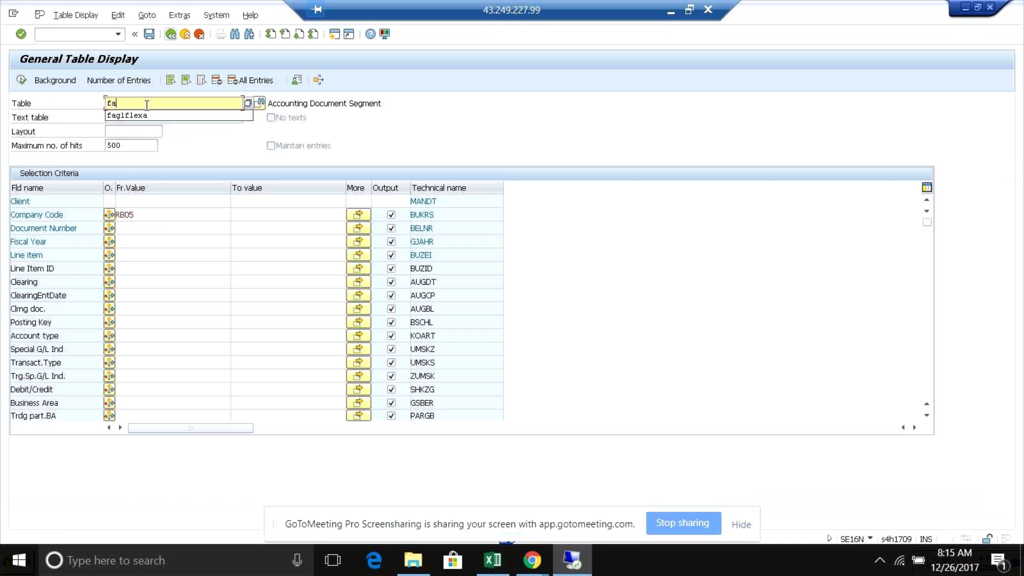
pyautogui.click(144, 114)
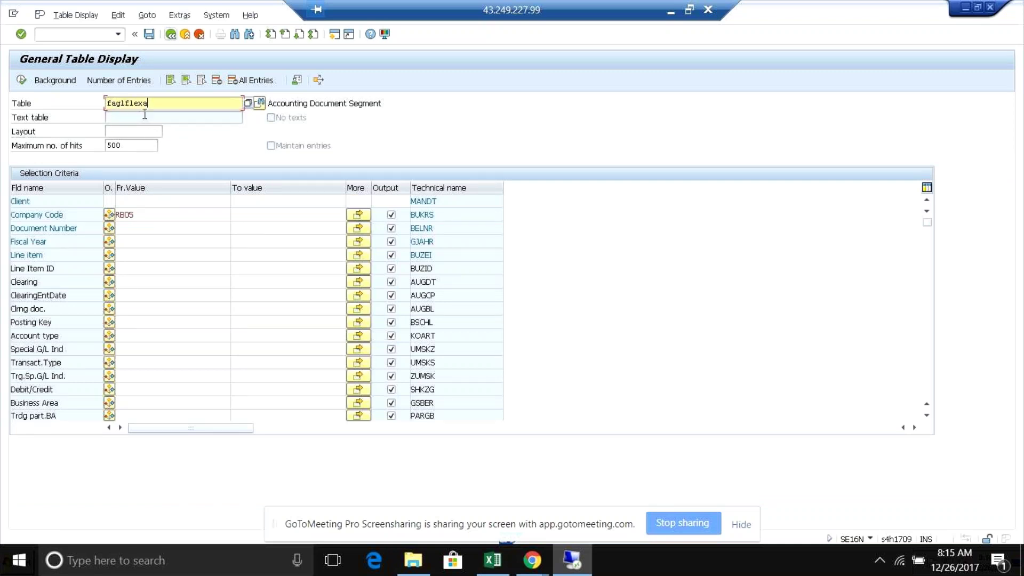
# - Run the FAGLFLEXA selection, which returns 500 hits, and go back to the criteria
pyautogui.click(150, 210)
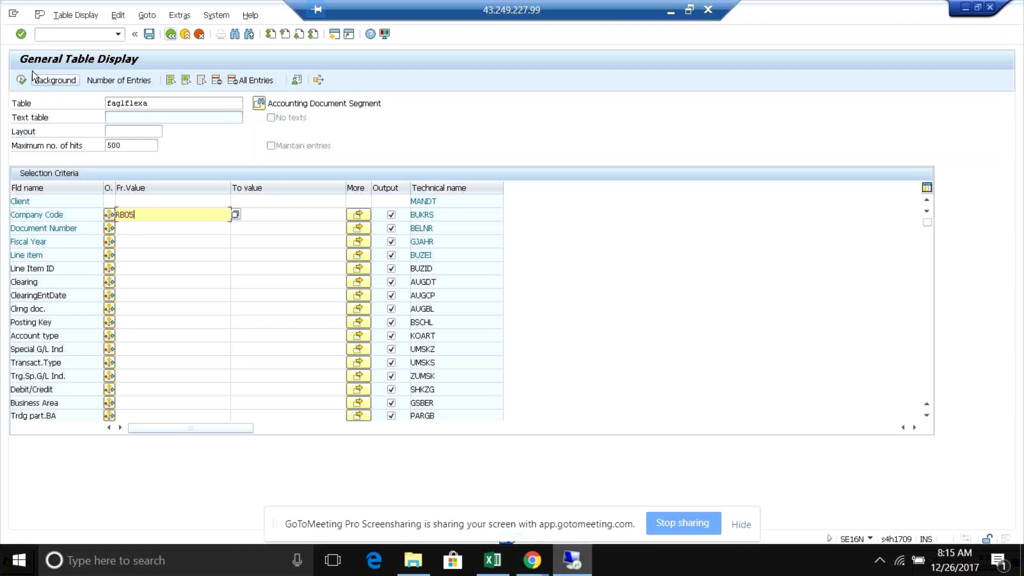
pyautogui.click(22, 81)
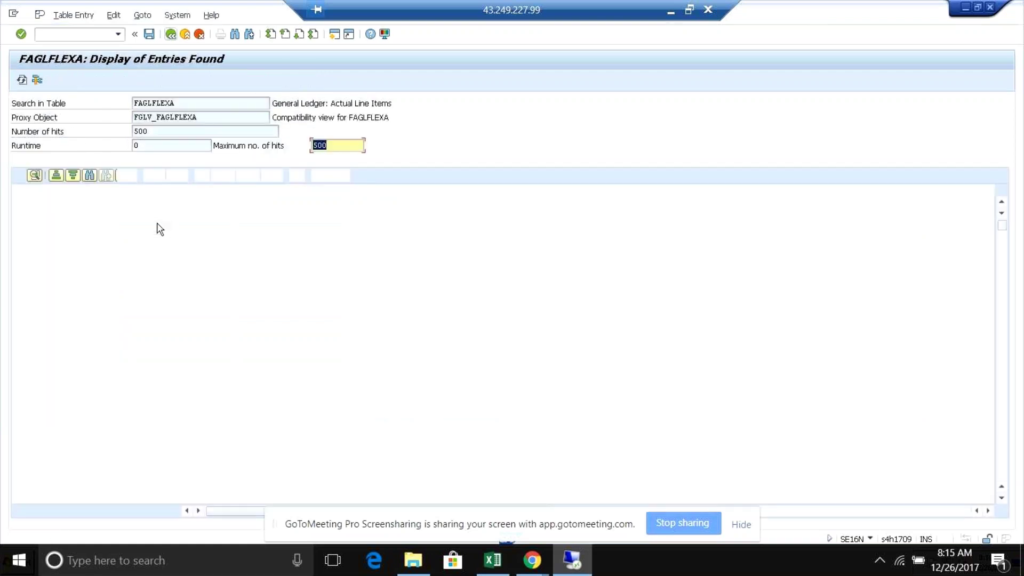
pyautogui.click(170, 35)
# - Filter FAGLFLEXA to company code RB05 and execute, returning 198 entries
pyautogui.click(128, 241)
pyautogui.click(126, 267)
pyautogui.write('rb')
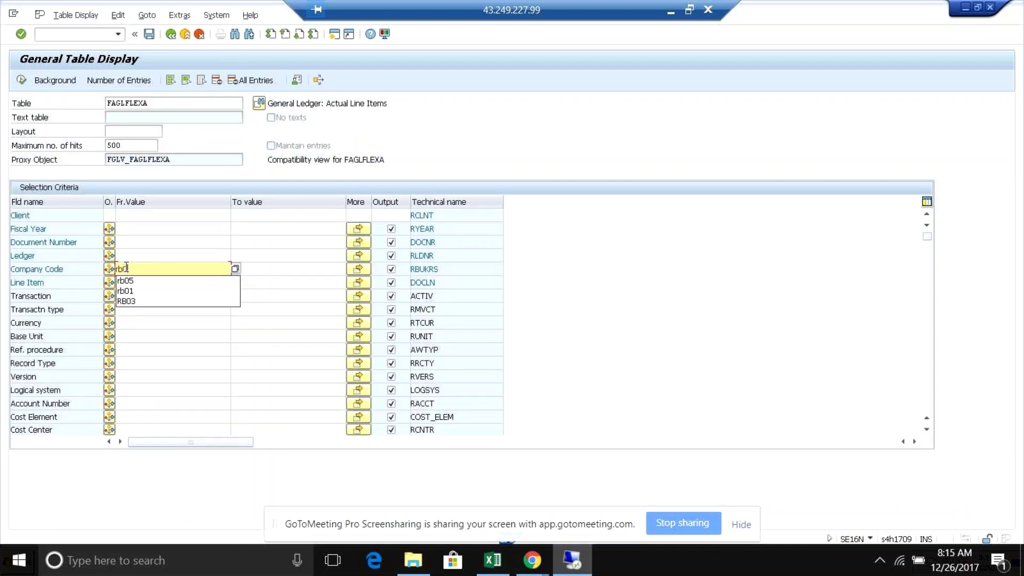
pyautogui.write('05')
pyautogui.click(21, 80)
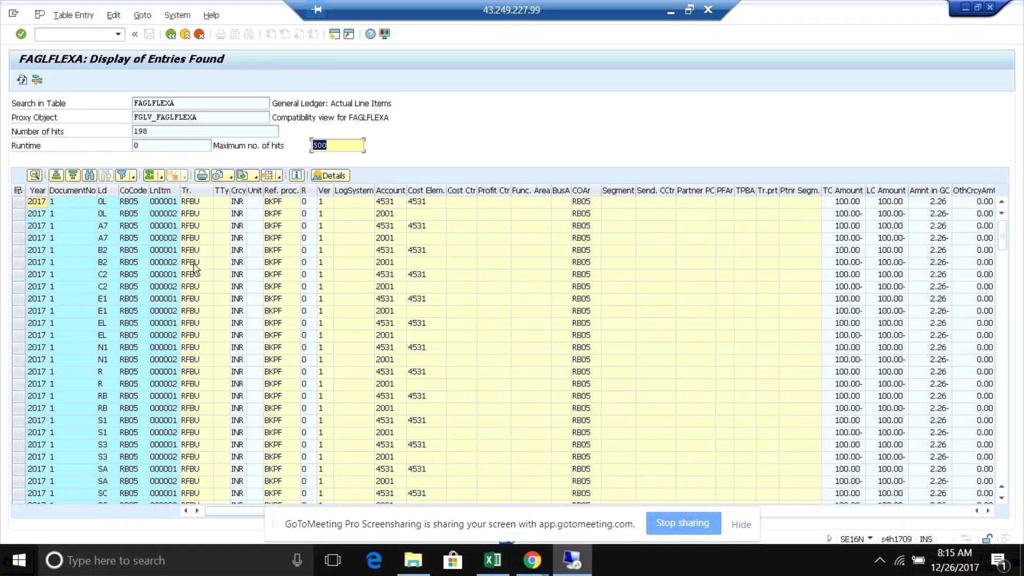
# - Review the ledger codes in the results, such as S3, NL and N1
pyautogui.click(101, 205)
pyautogui.click(112, 278)
pyautogui.click(104, 384)
pyautogui.click(104, 421)
pyautogui.click(104, 445)
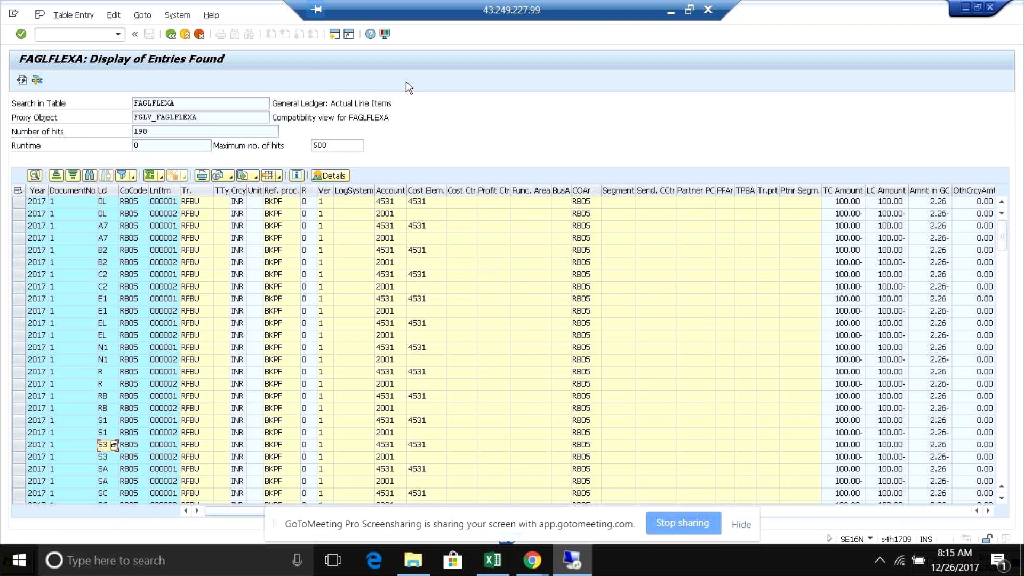
pyautogui.moveTo(999, 256); pyautogui.dragTo(1006, 315)
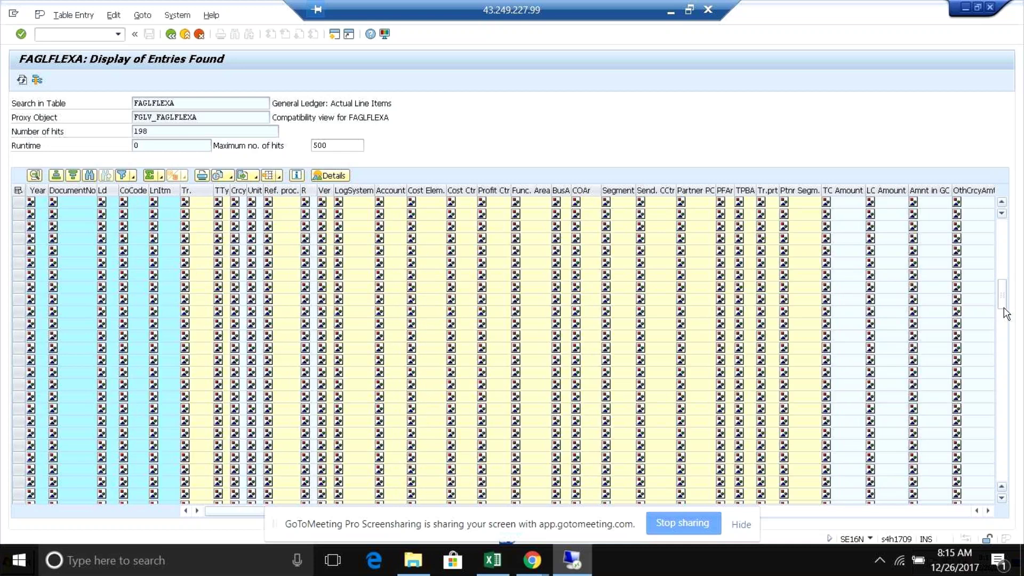
pyautogui.click(108, 469)
pyautogui.moveTo(1000, 298); pyautogui.dragTo(1006, 458)
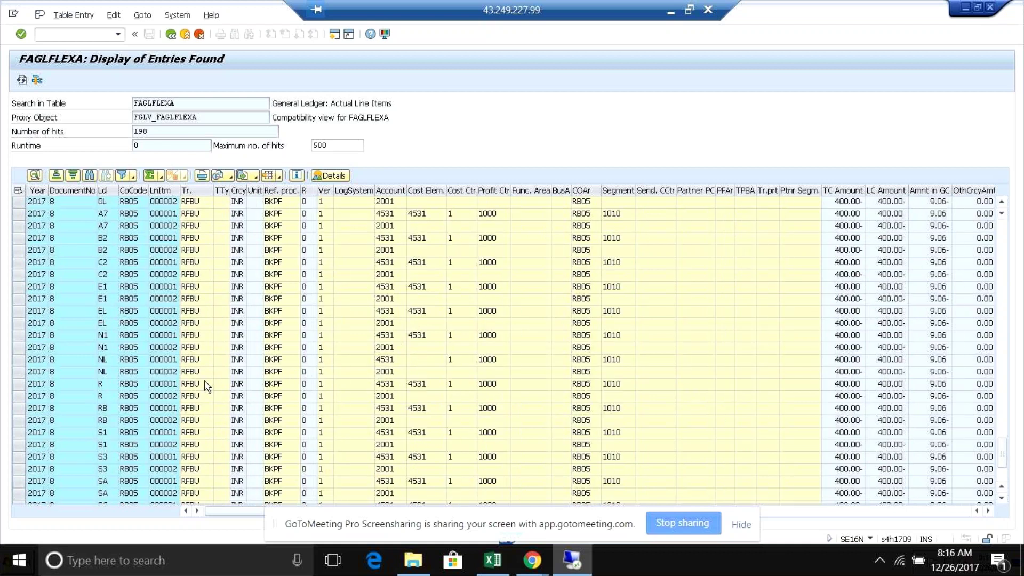
pyautogui.click(102, 347)
pyautogui.click(99, 336)
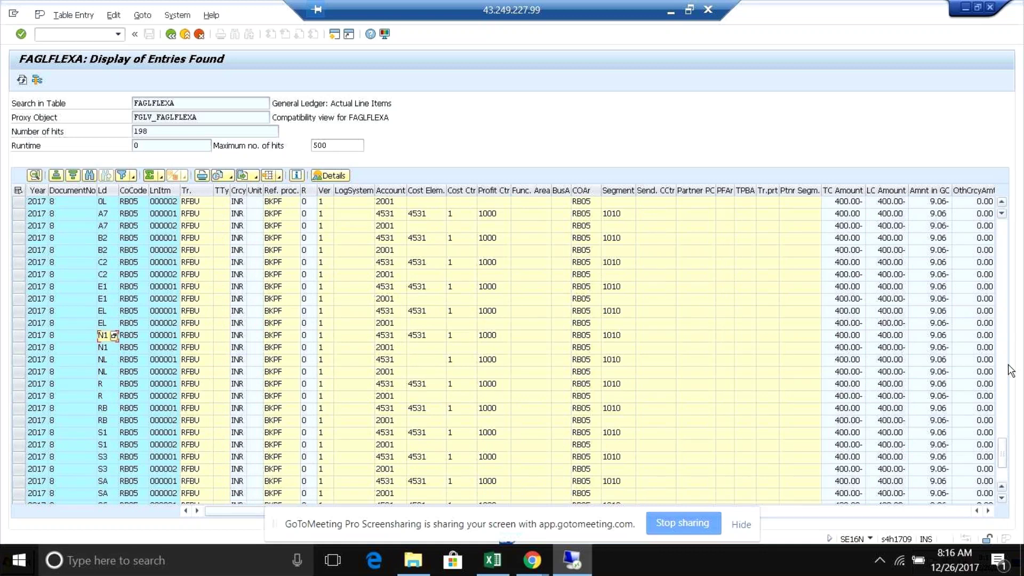
# - Check the ledger R lines for documents 2000 and 2001 and the compatibility view name
pyautogui.click(1003, 498)
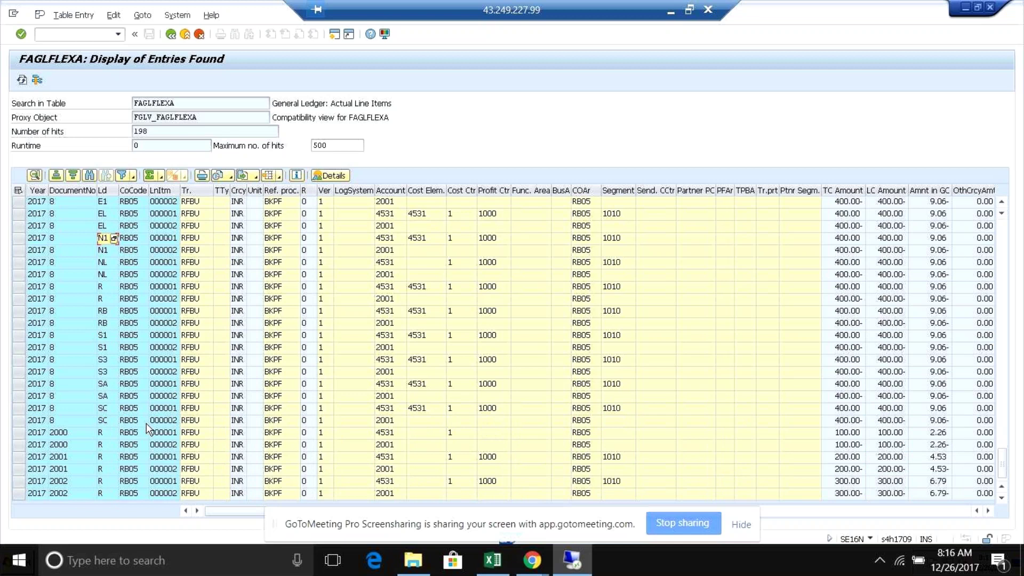
pyautogui.click(92, 435)
pyautogui.click(92, 458)
pyautogui.click(100, 468)
pyautogui.click(100, 444)
pyautogui.click(101, 437)
pyautogui.click(207, 117)
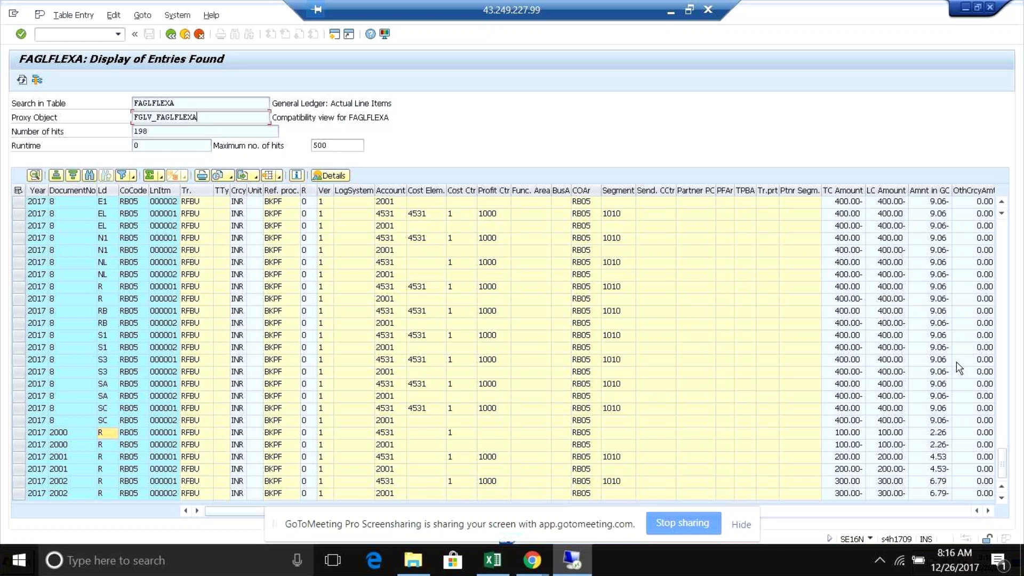
pyautogui.scroll(3, 1003, 207)
pyautogui.click(1002, 204)
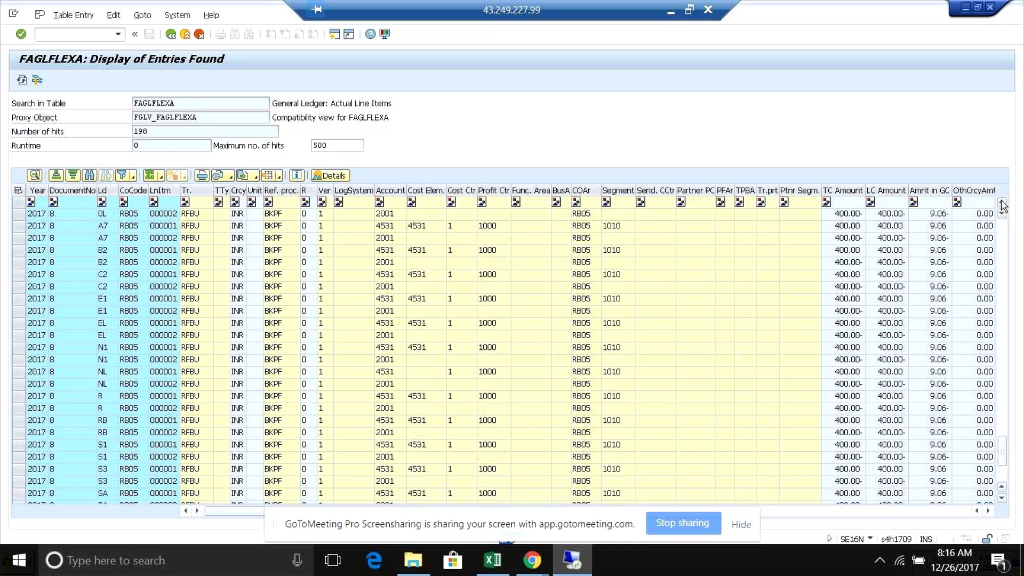
pyautogui.click(1002, 205)
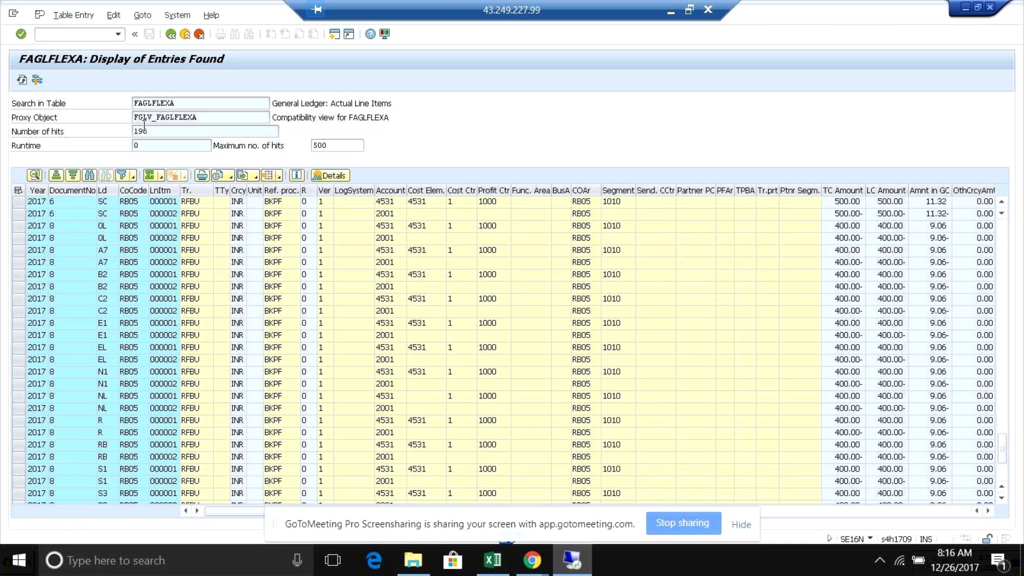
pyautogui.click(217, 118)
# - Return to the FAGLFLEXA criteria with RB05, then view Test-2's ext-ledger task in Excel
pyautogui.click(170, 35)
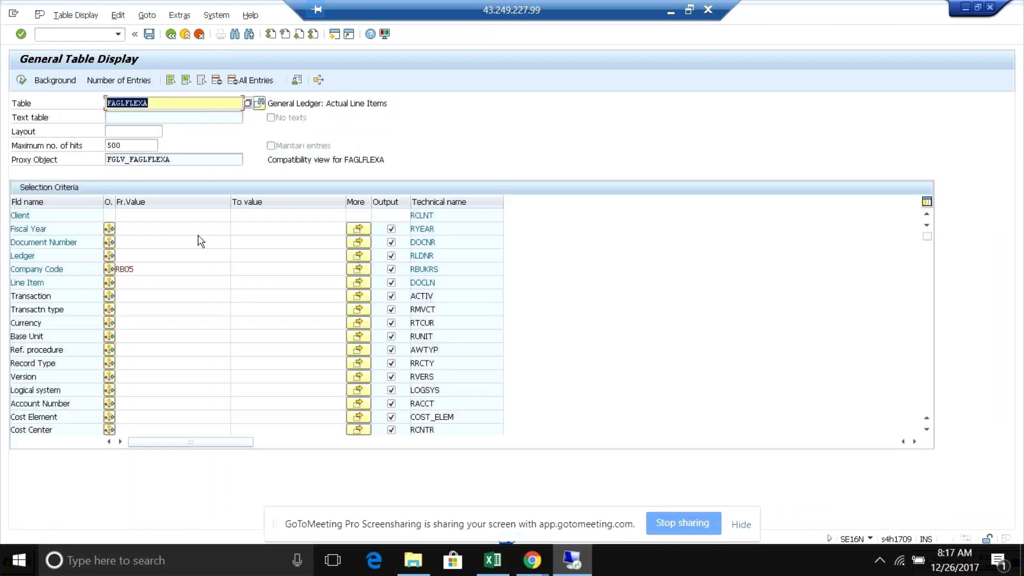
pyautogui.click(163, 270)
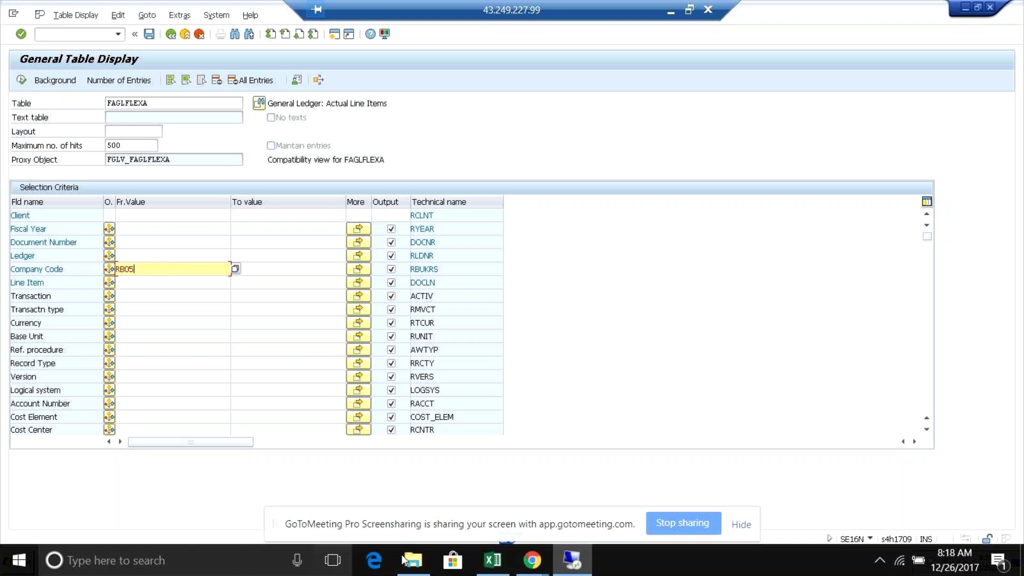
pyautogui.click(493, 560)
pyautogui.click(530, 193)
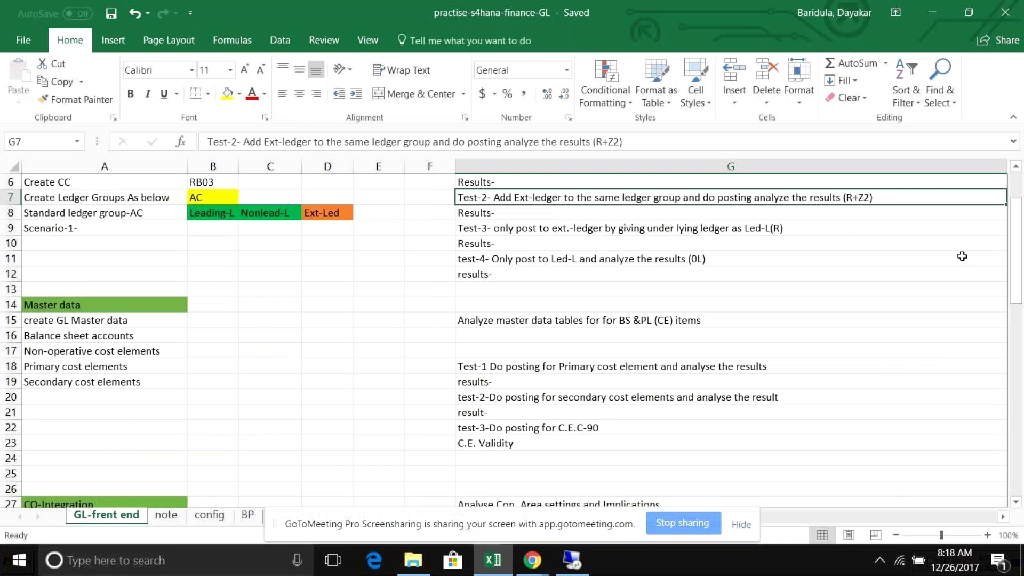
pyautogui.scroll(1, 920, 267)
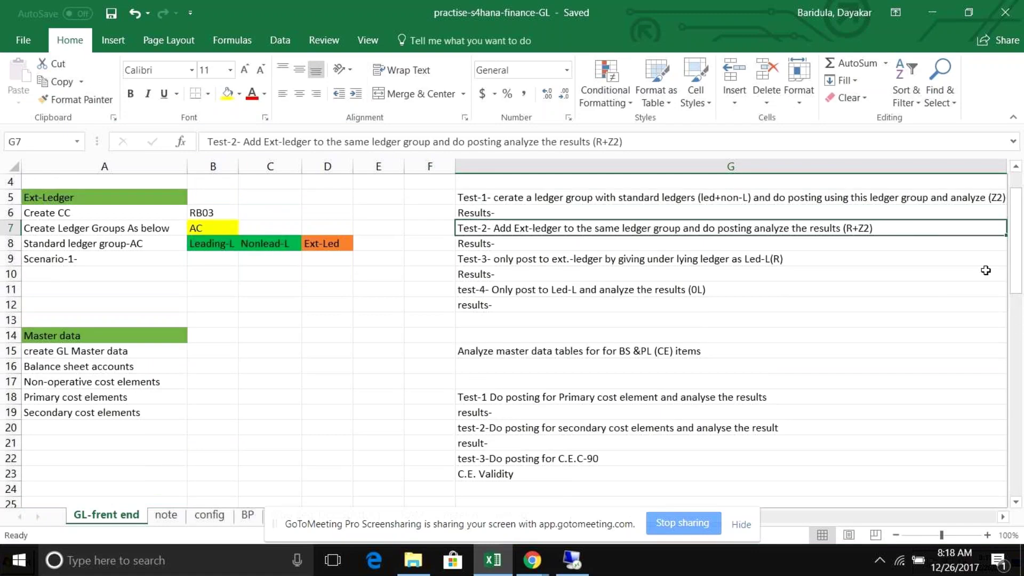
pyautogui.click(617, 208)
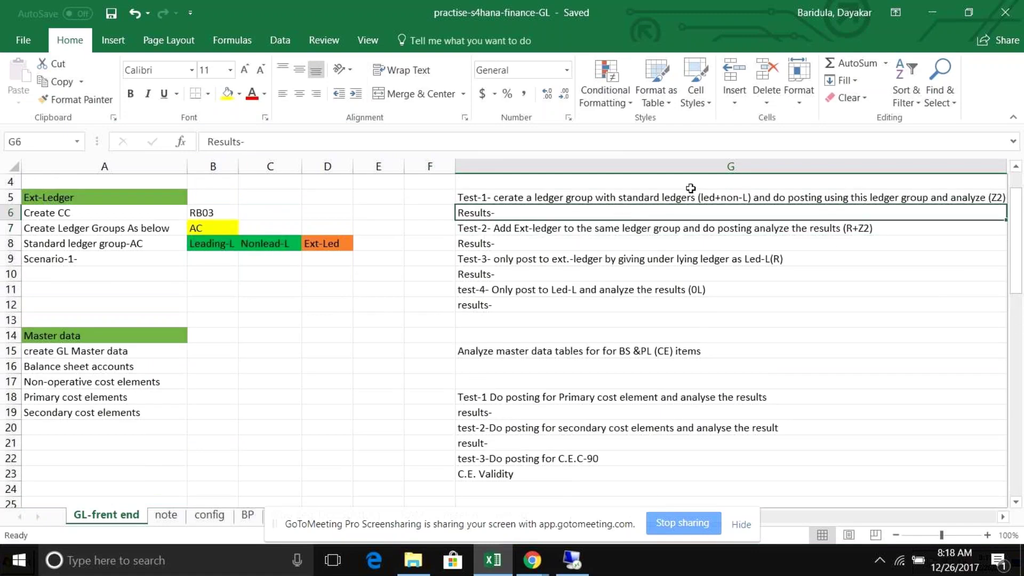
pyautogui.click(688, 197)
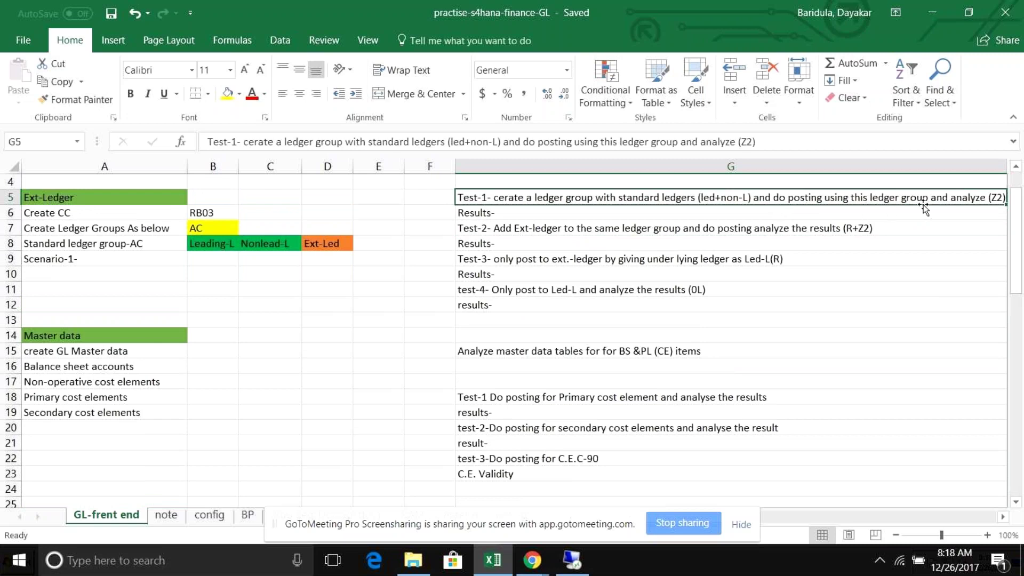
pyautogui.click(591, 215)
pyautogui.click(578, 229)
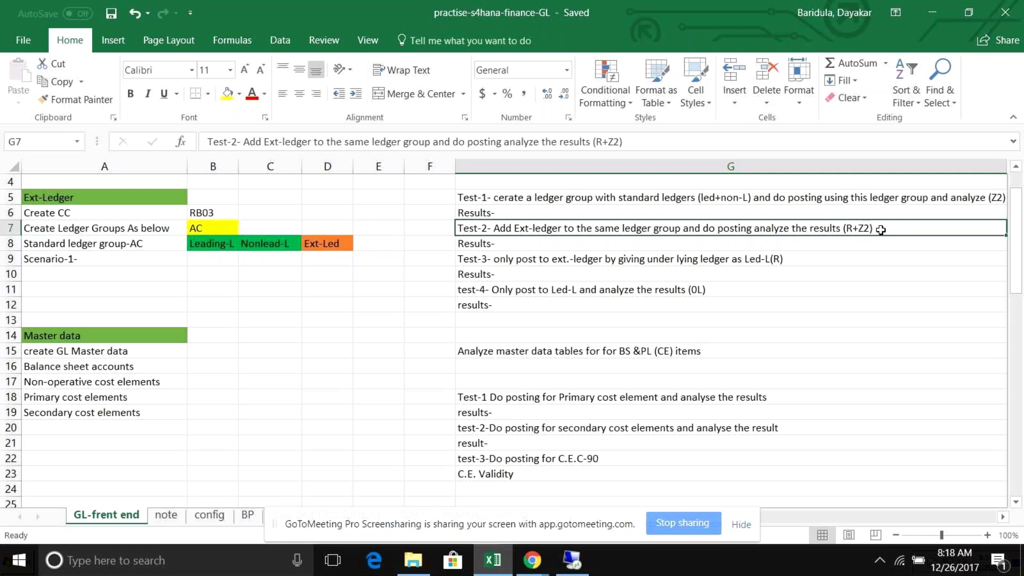
pyautogui.click(830, 264)
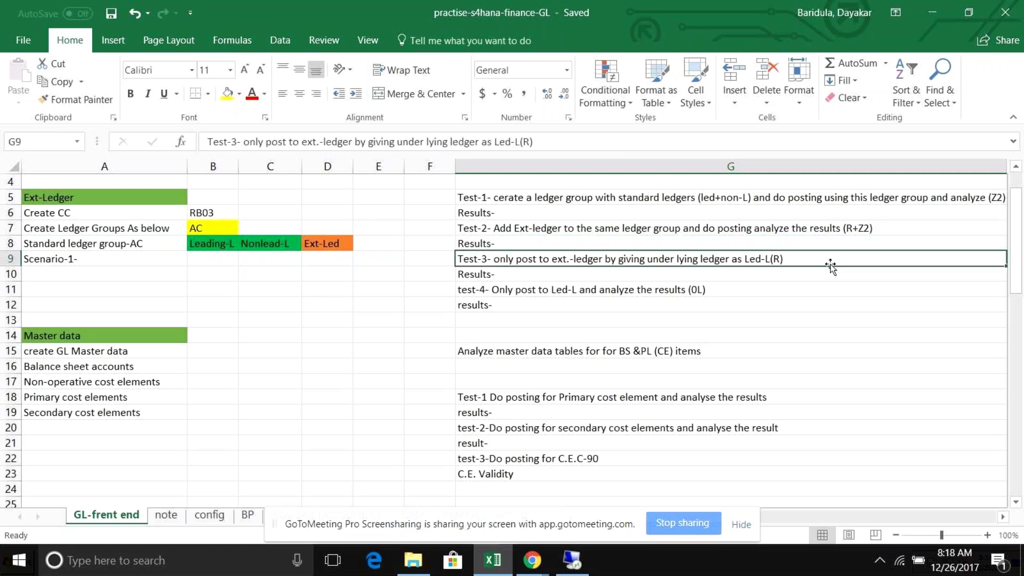
pyautogui.click(786, 297)
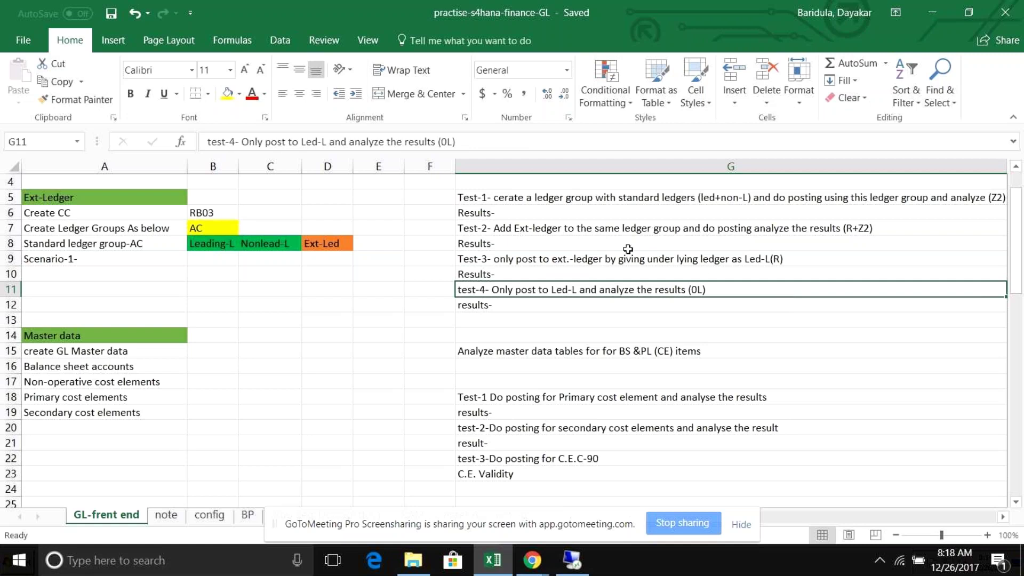
pyautogui.moveTo(578, 559)
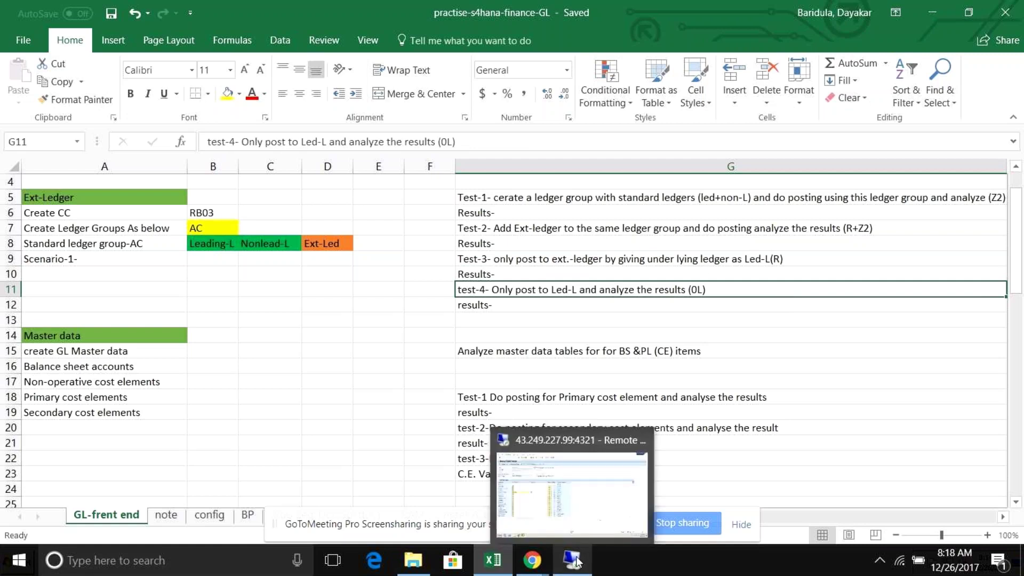
pyautogui.click(520, 448)
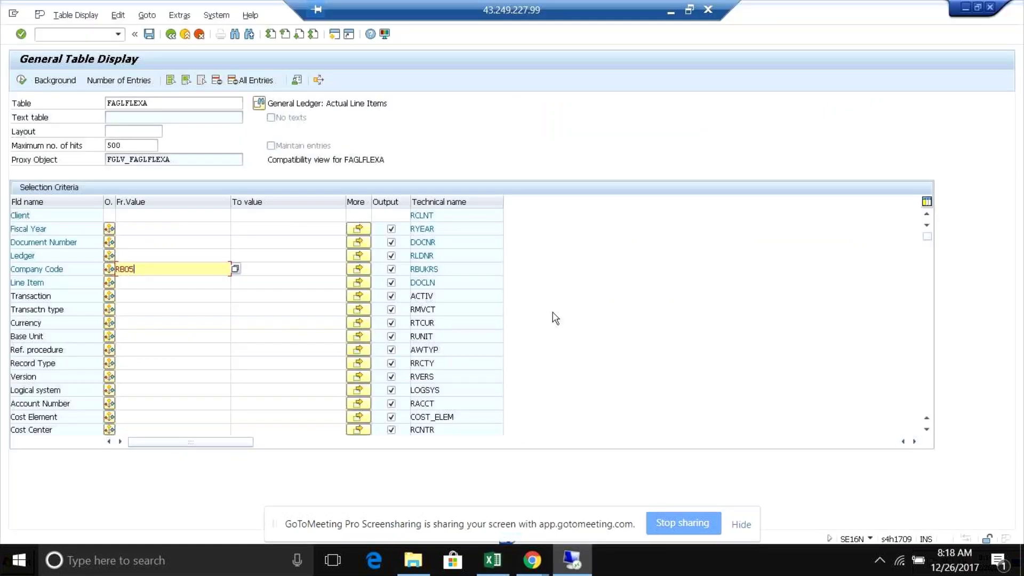
# - Select the Ledger field's technical name RLDNR and bring the SAP window forward
pyautogui.doubleClick(424, 256)
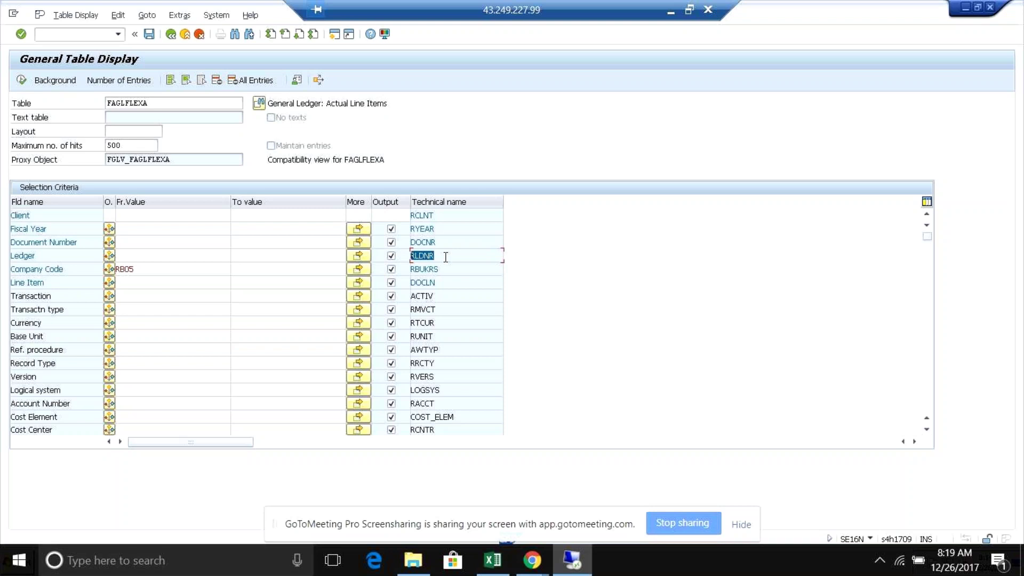
pyautogui.moveTo(437, 257); pyautogui.dragTo(419, 257)
pyautogui.press('alt')
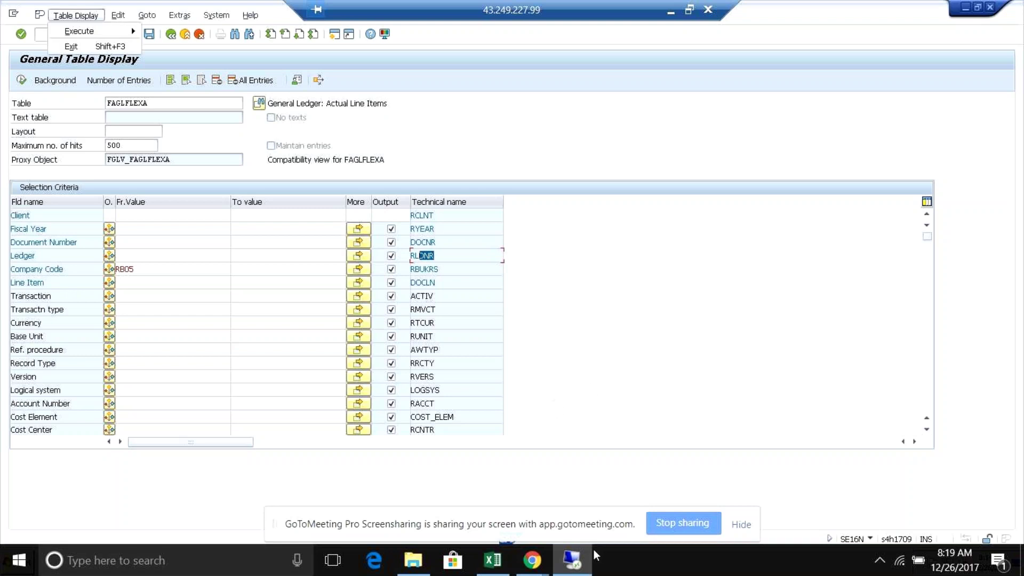
pyautogui.moveTo(572, 564)
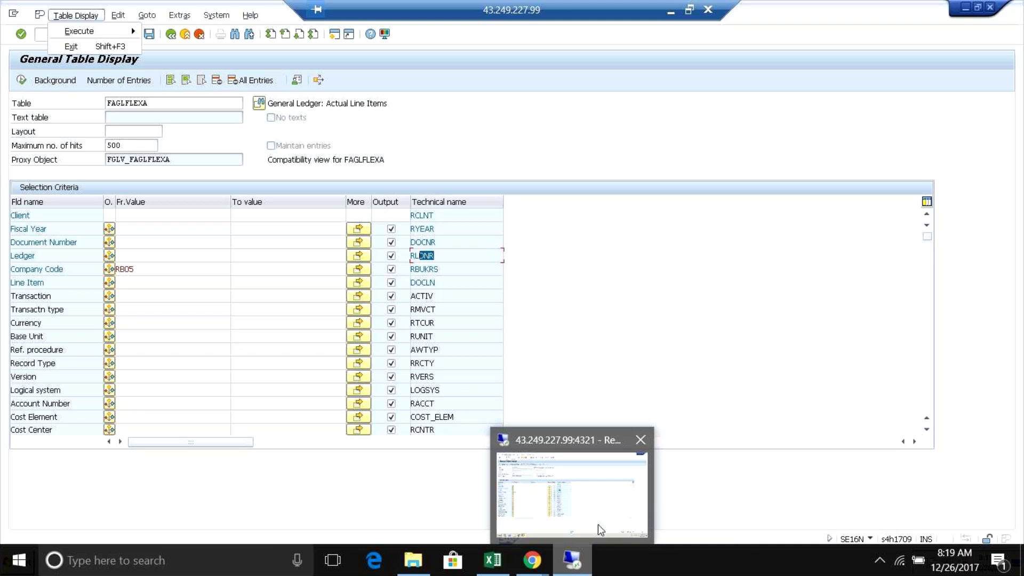
pyautogui.click(600, 529)
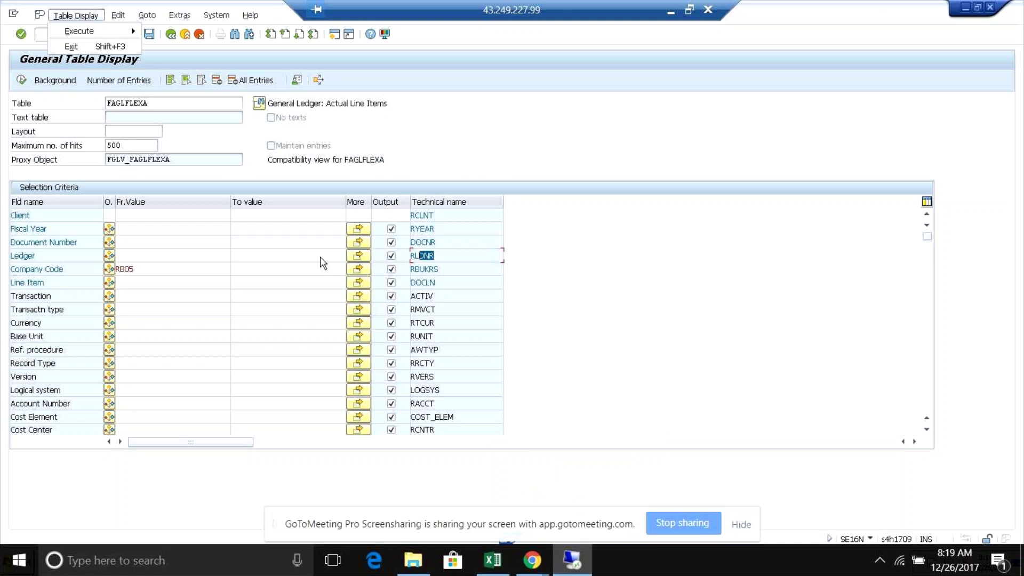
# - Dismiss the Table Display menu and switch to the FB01L General Posting for Ledger Group window
pyautogui.click(323, 259)
pyautogui.press('alt')
pyautogui.hotkey('alt', 'Tab')
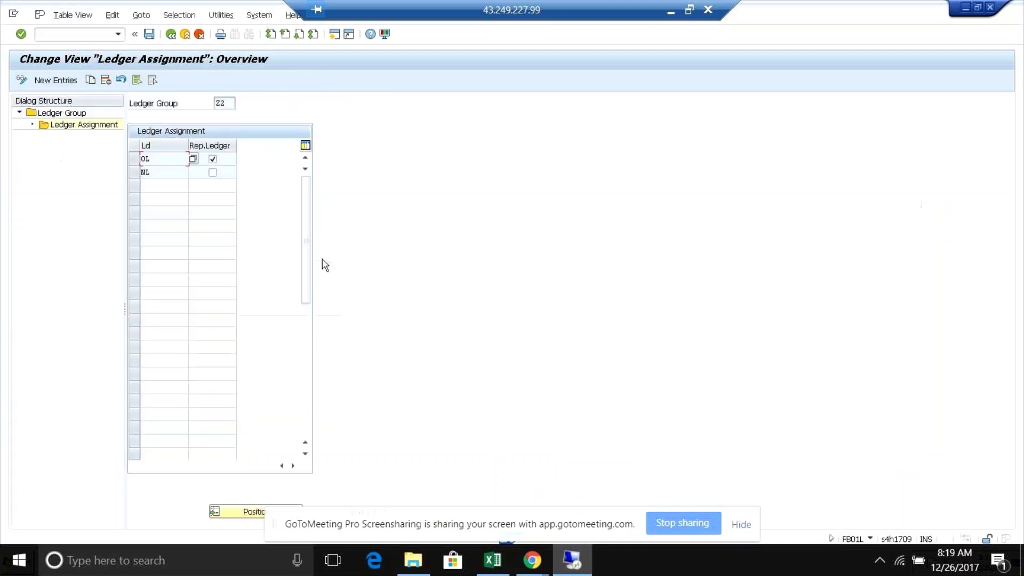
pyautogui.hotkey('alt', 'Tab')
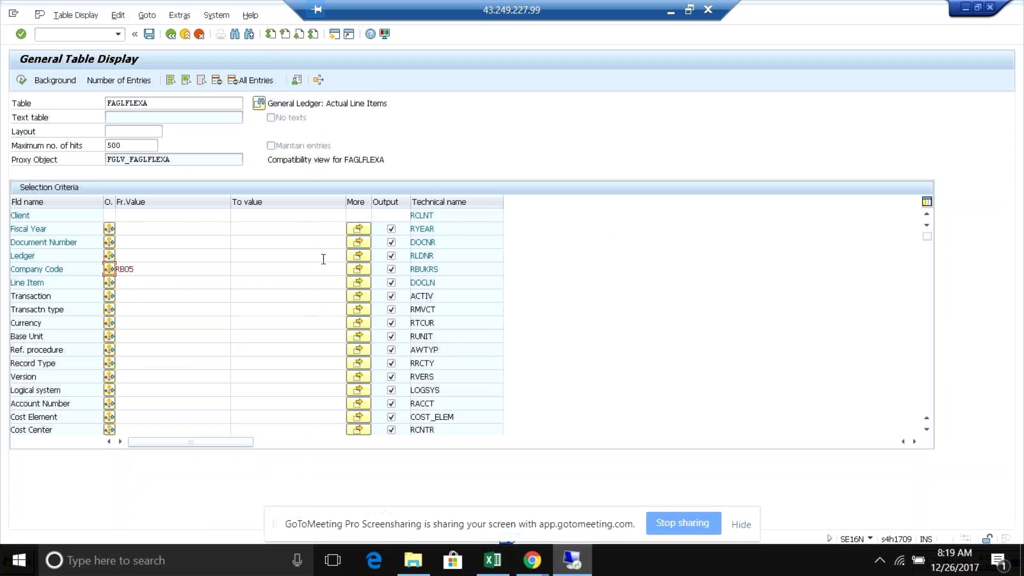
pyautogui.hotkey('alt', 'Tab')
pyautogui.hotkey('alt', 'Tab')
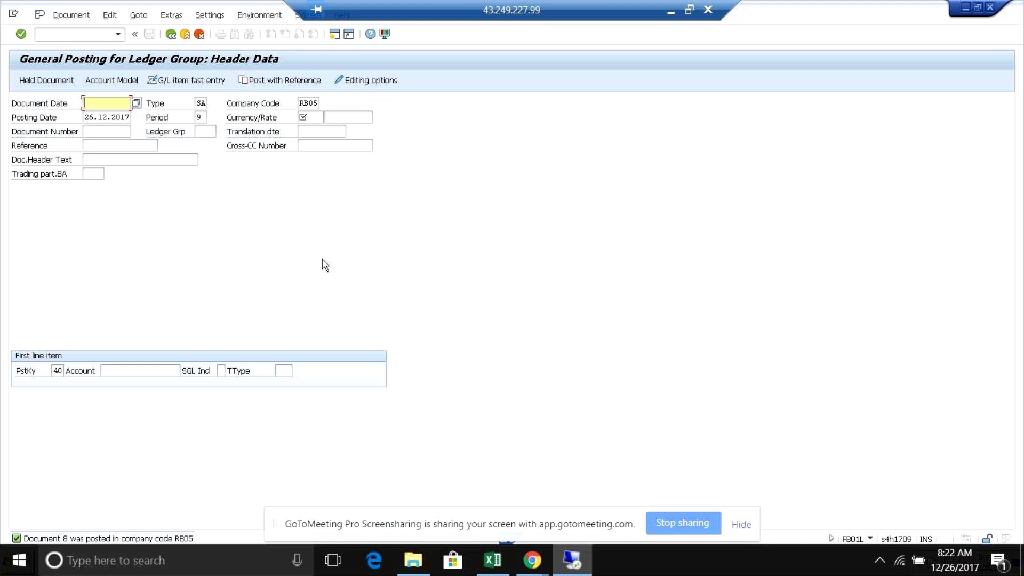
pyautogui.click(76, 36)
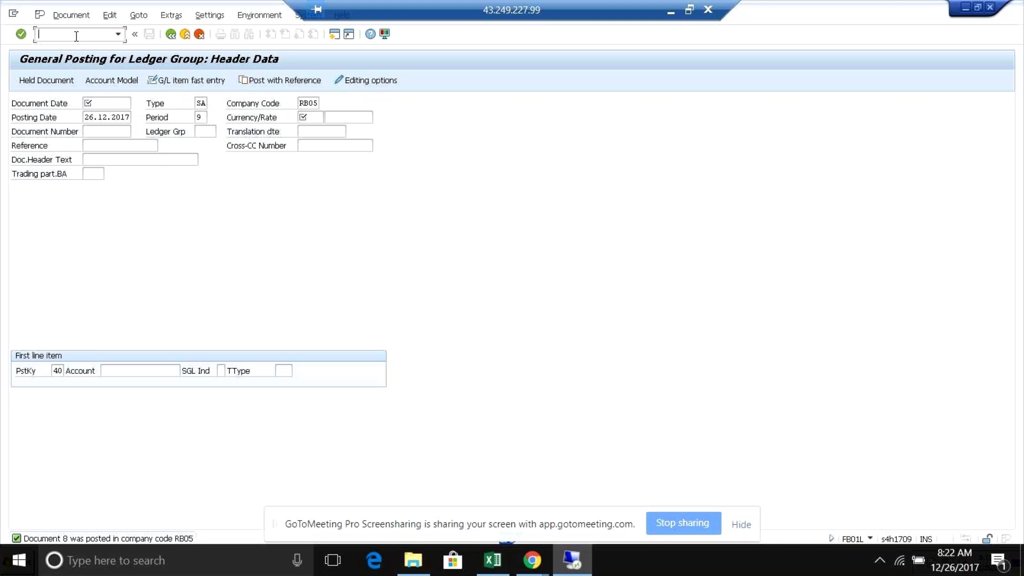
# - Use /nse11 to display table ACDOCA, Universal Journal Entry Line Items, with its 412 fields
pyautogui.write('/nse11')
pyautogui.press('Return')
pyautogui.click(172, 131)
pyautogui.press('BackSpace')
pyautogui.press('BackSpace')
pyautogui.press('BackSpace')
pyautogui.press('BackSpace')
pyautogui.press('BackSpace')
pyautogui.press('BackSpace')
pyautogui.press('BackSpace')
pyautogui.press('BackSpace')
pyautogui.press('BackSpace')
pyautogui.write('a')
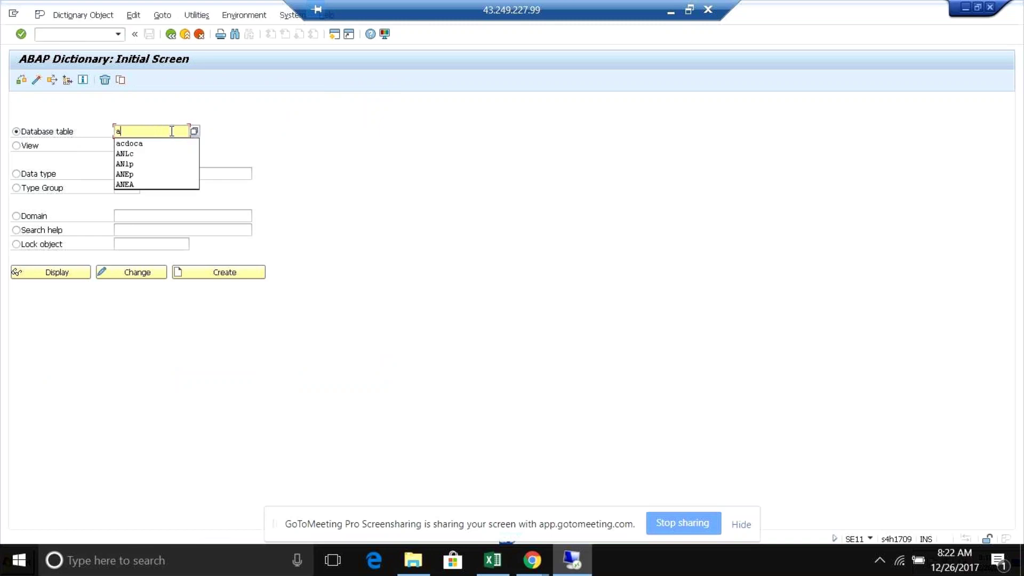
pyautogui.write('cdaca')
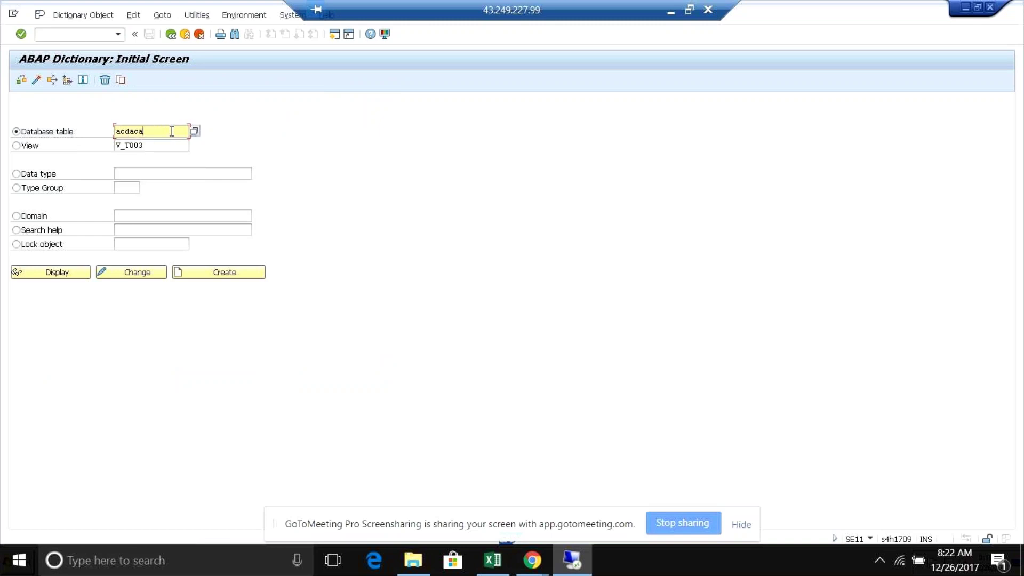
pyautogui.press('BackSpace')
pyautogui.press('BackSpace')
pyautogui.press('BackSpace')
pyautogui.press('BackSpace')
pyautogui.press('BackSpace')
pyautogui.press('BackSpace')
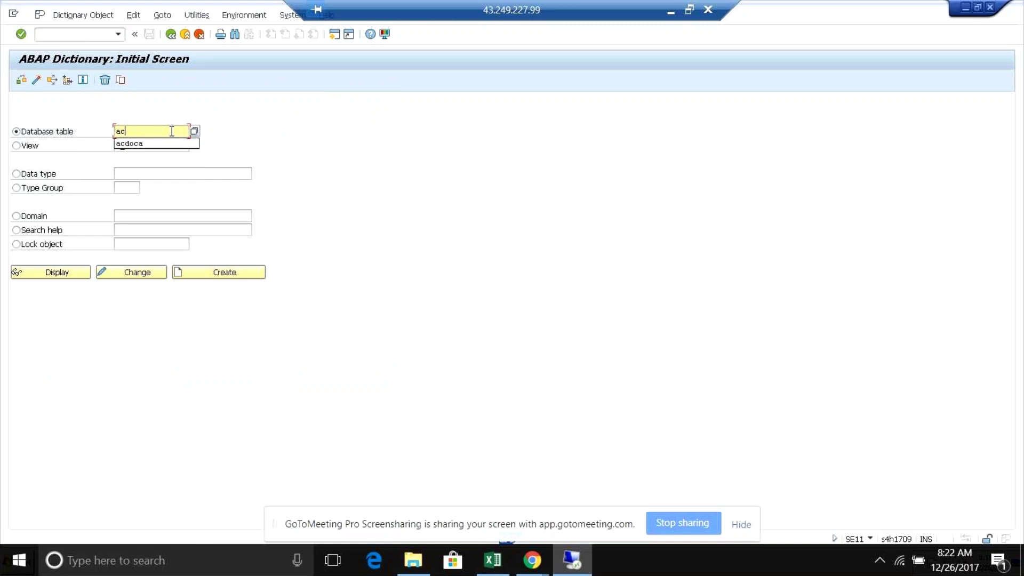
pyautogui.write('Ac')
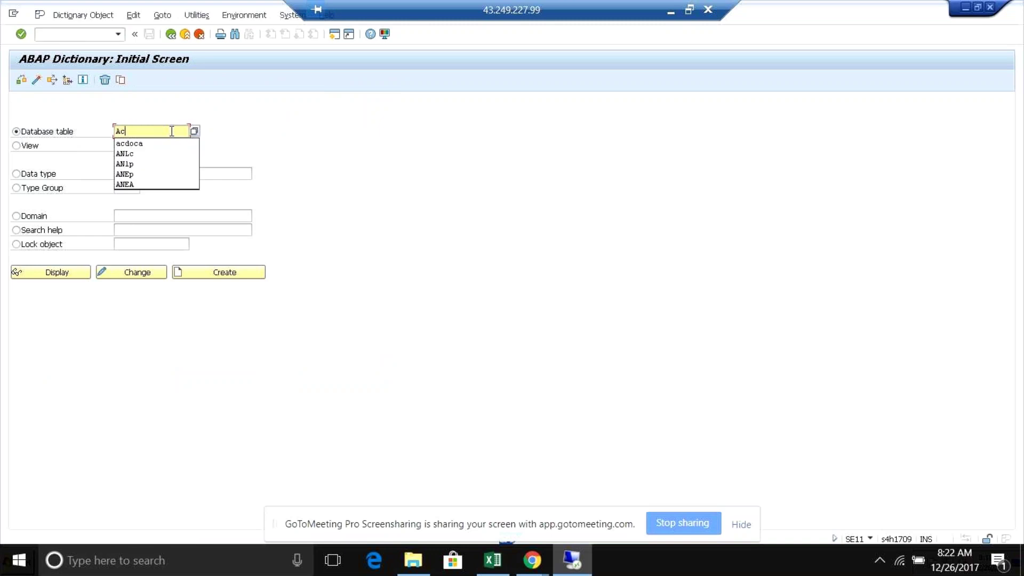
pyautogui.write('d')
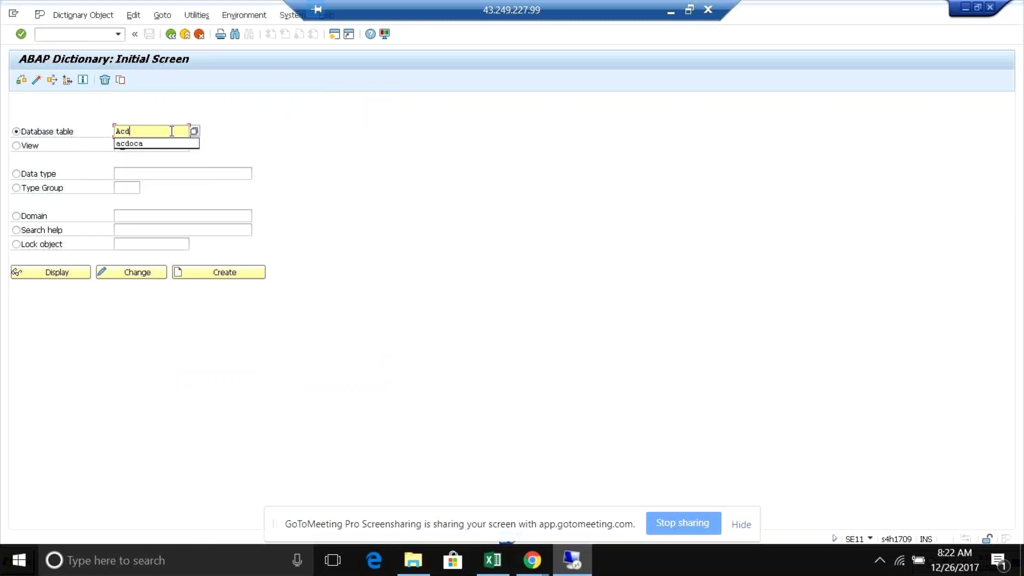
pyautogui.click(137, 145)
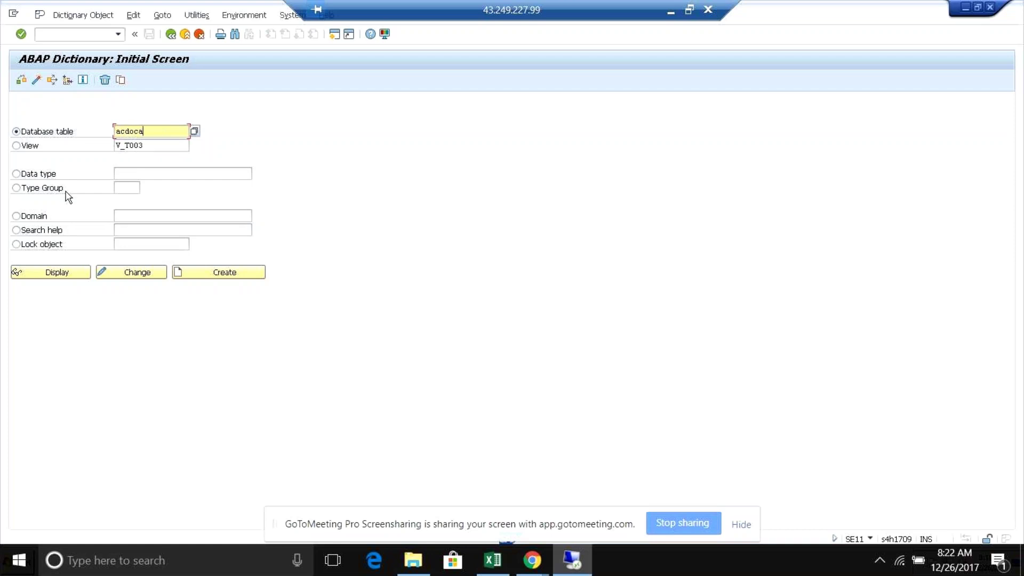
pyautogui.press('Return')
pyautogui.click(160, 144)
pyautogui.press('BackSpace')
pyautogui.press('BackSpace')
pyautogui.press('BackSpace')
pyautogui.press('BackSpace')
pyautogui.press('BackSpace')
pyautogui.press('BackSpace')
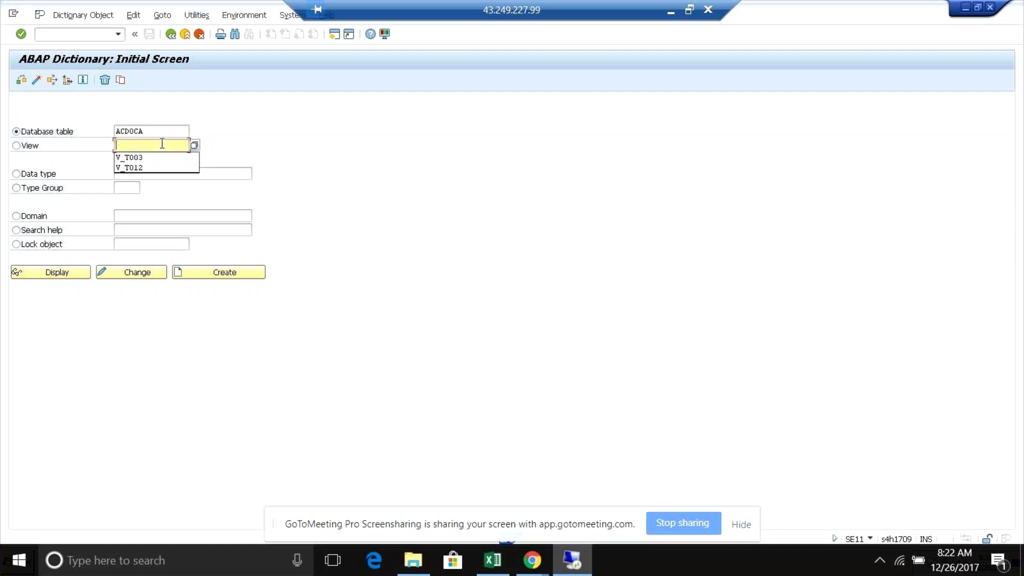
pyautogui.click(130, 131)
pyautogui.click(72, 274)
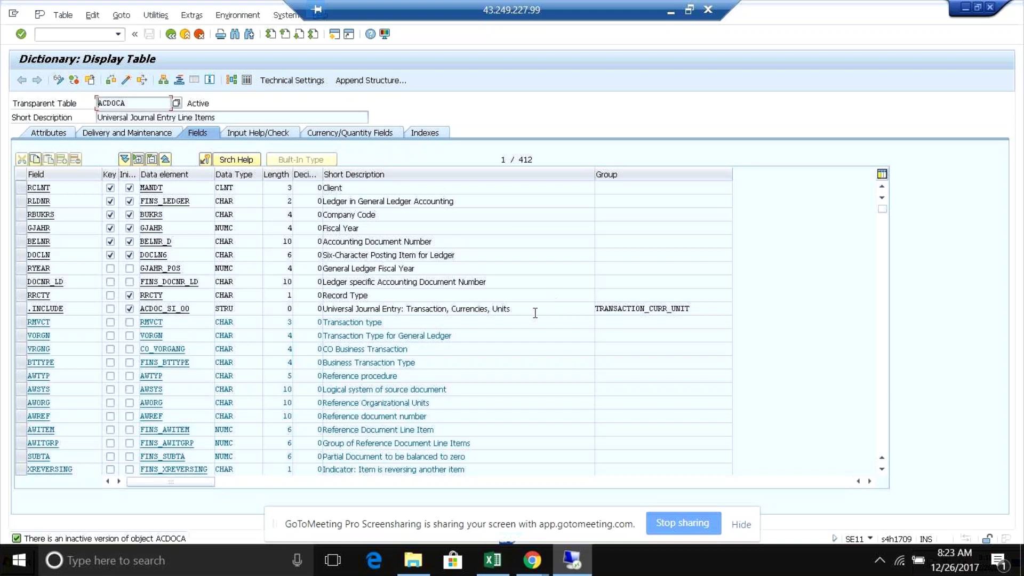
# - In a new session, display BSEG's 396-field SE11 definition, then switch back to ACDOCA
pyautogui.click(334, 35)
pyautogui.click(101, 35)
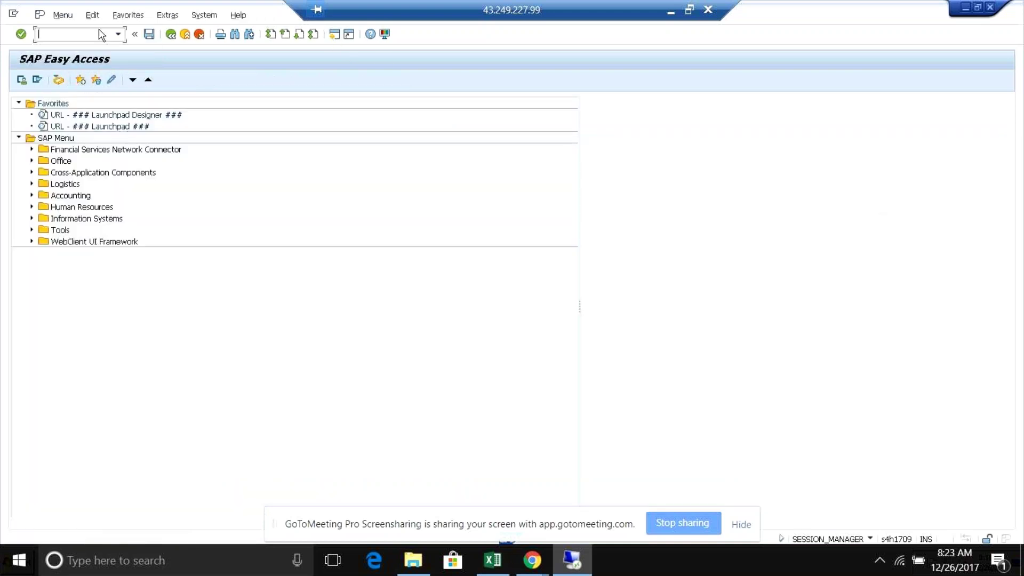
pyautogui.write('/n')
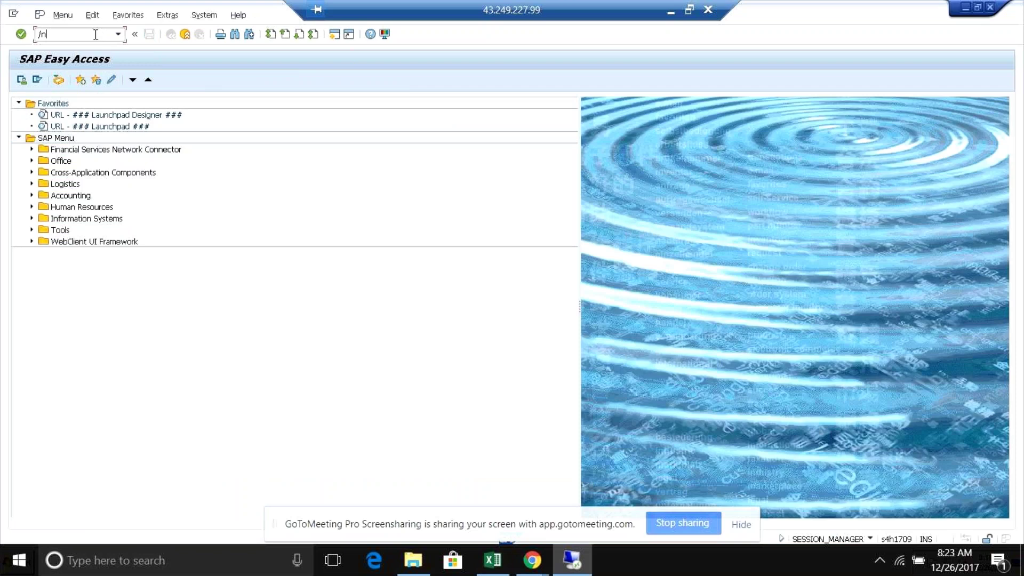
pyautogui.write('se11')
pyautogui.press('Return')
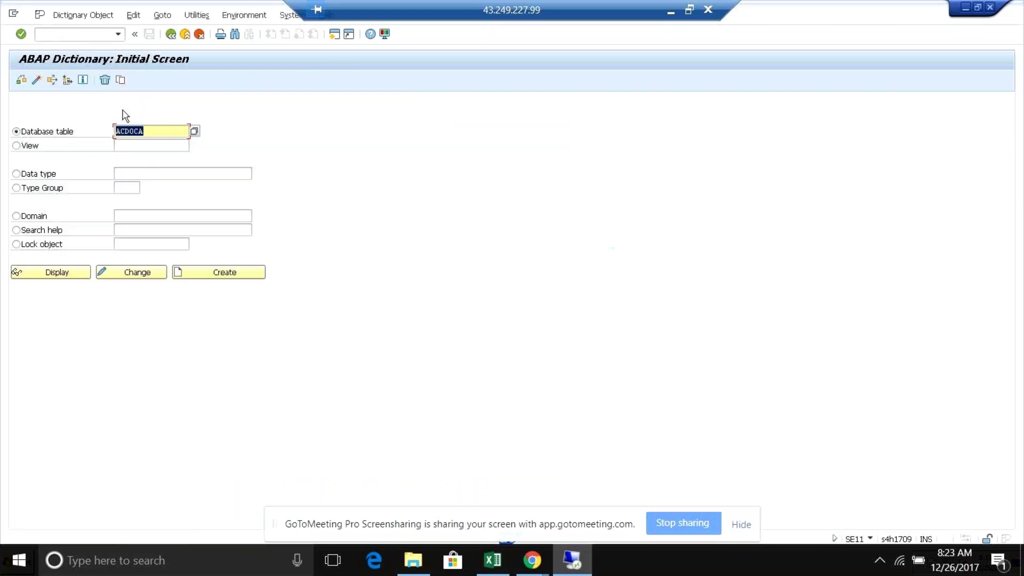
pyautogui.press('BackSpace')
pyautogui.write('bseg')
pyautogui.click(60, 272)
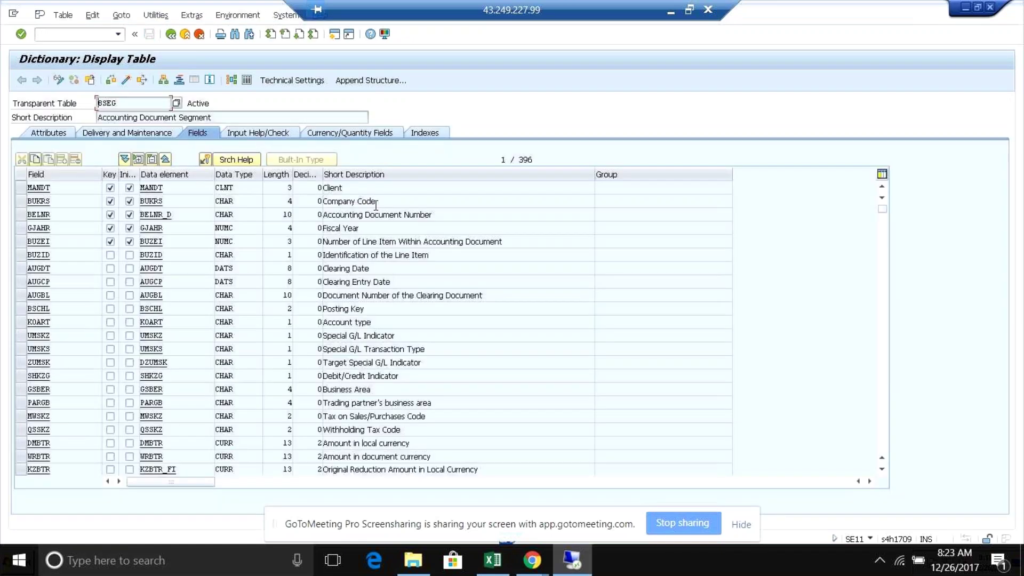
pyautogui.moveTo(881, 212); pyautogui.dragTo(884, 367)
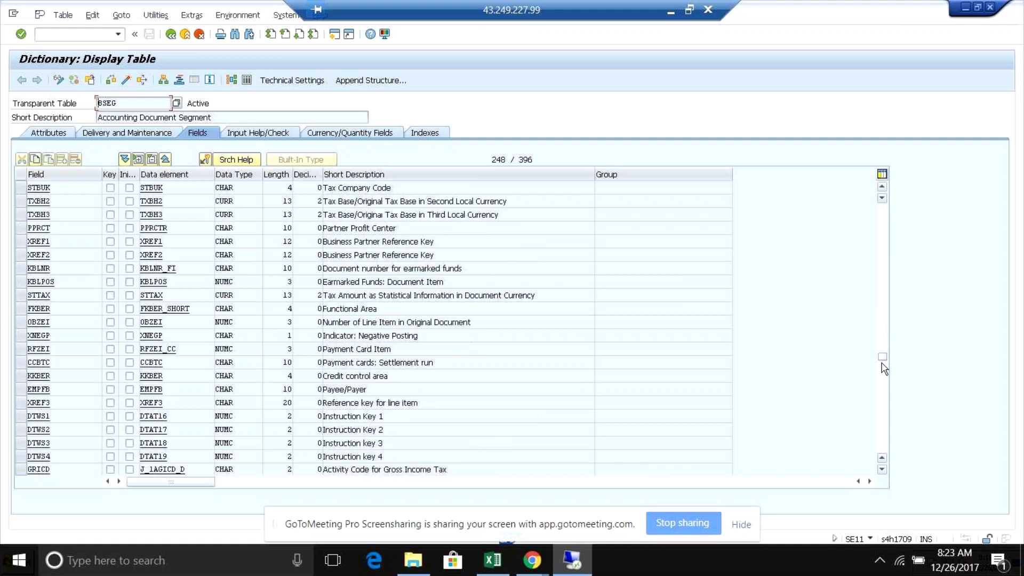
pyautogui.hotkey('alt', 'Tab')
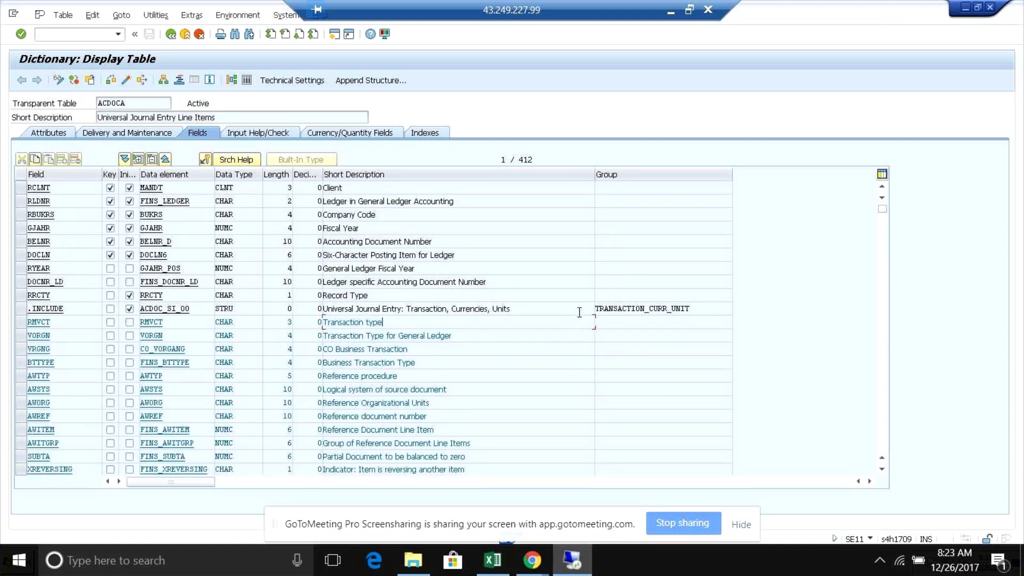
# - Scroll ACDOCA's field list to the ACDOC_SI_FAA asset accounting include, then switch to BSEG's field list
pyautogui.click(545, 309)
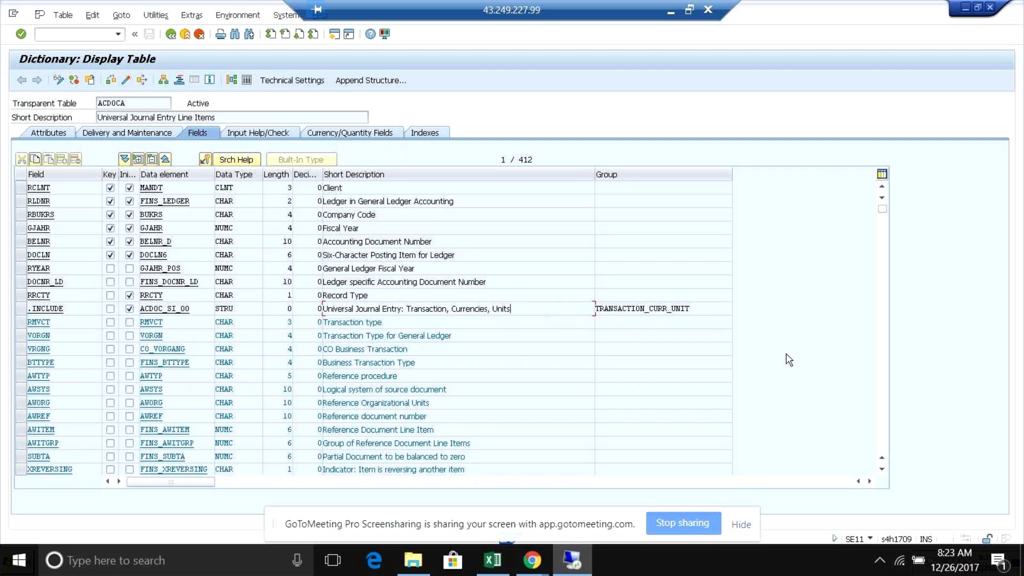
pyautogui.click(882, 470)
pyautogui.click(882, 470)
pyautogui.click(882, 470)
pyautogui.click(882, 470)
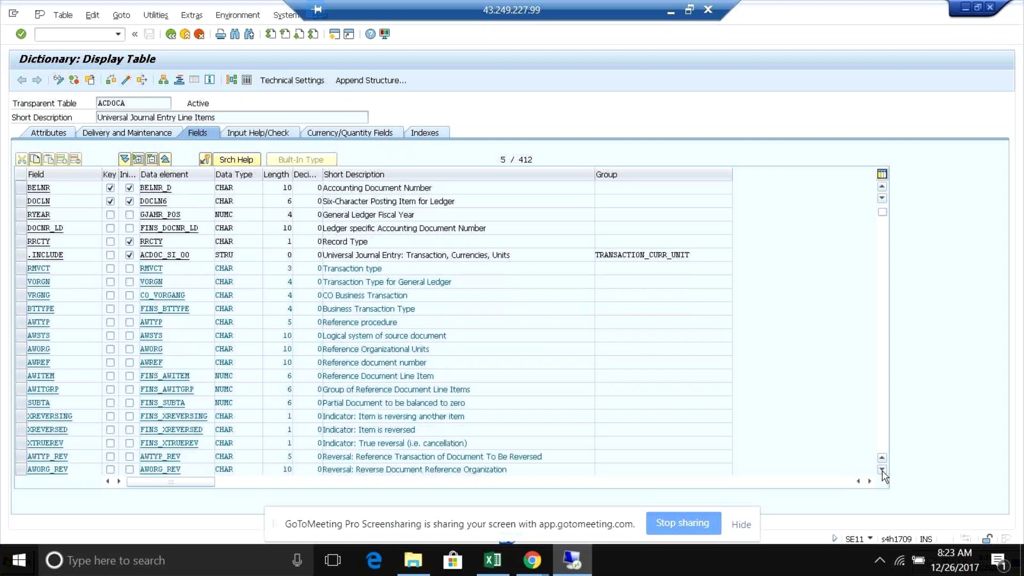
pyautogui.click(882, 471)
pyautogui.click(881, 470)
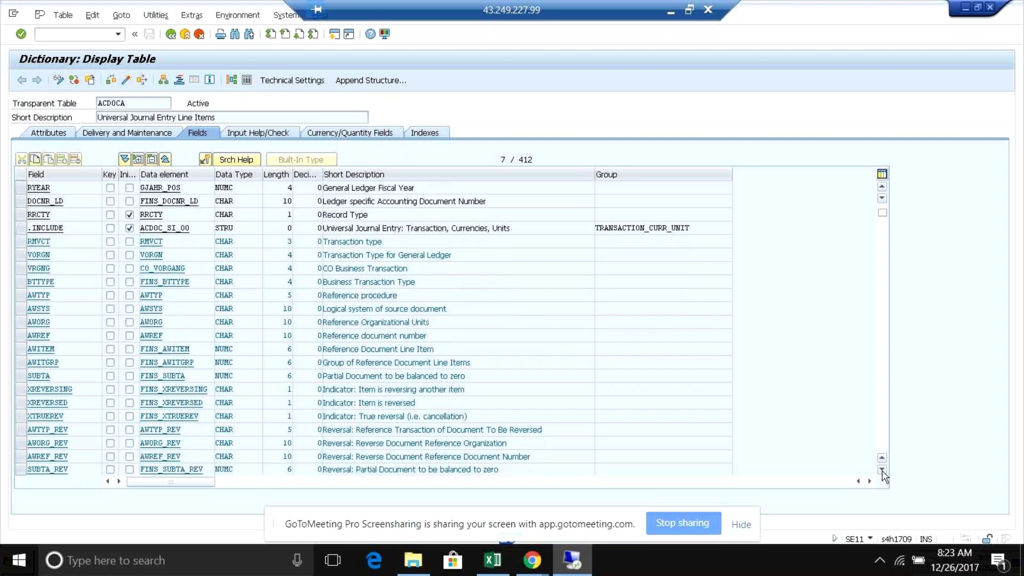
pyautogui.click(882, 470)
pyautogui.click(882, 470)
pyautogui.click(882, 471)
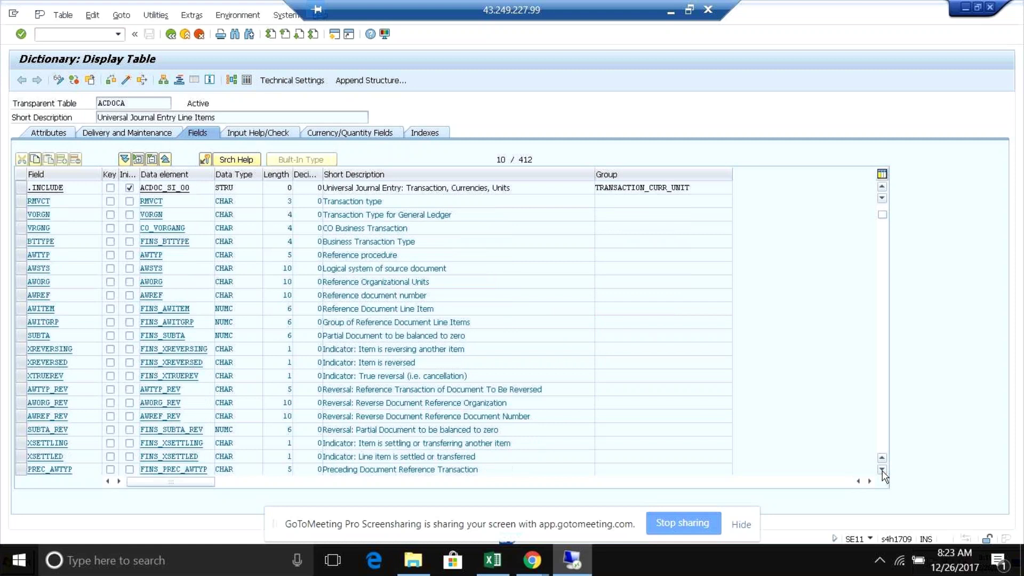
pyautogui.click(882, 470)
pyautogui.click(882, 470)
pyautogui.click(882, 470)
pyautogui.click(882, 470)
pyautogui.click(882, 470)
pyautogui.click(882, 470)
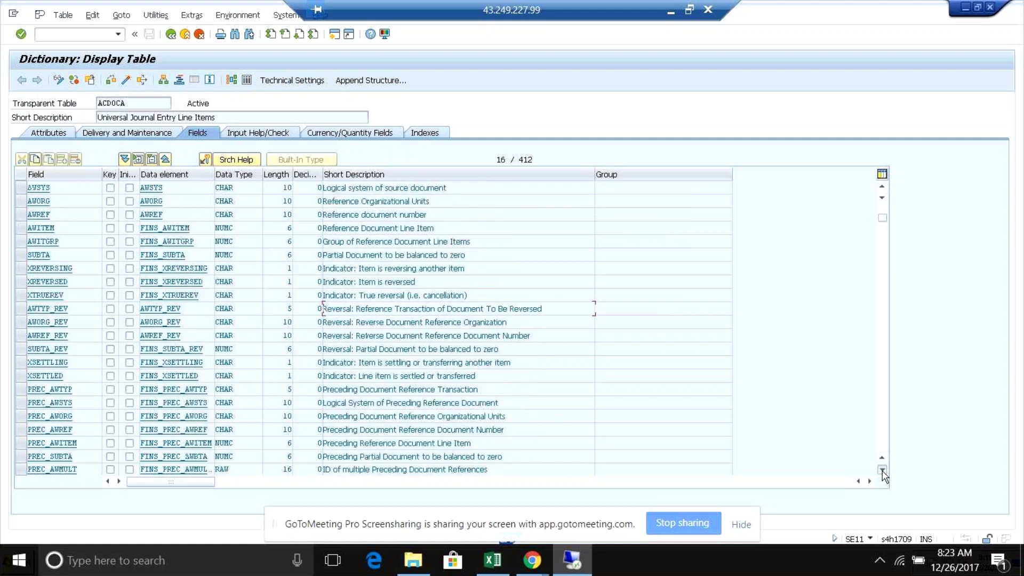
pyautogui.click(882, 470)
pyautogui.click(882, 470)
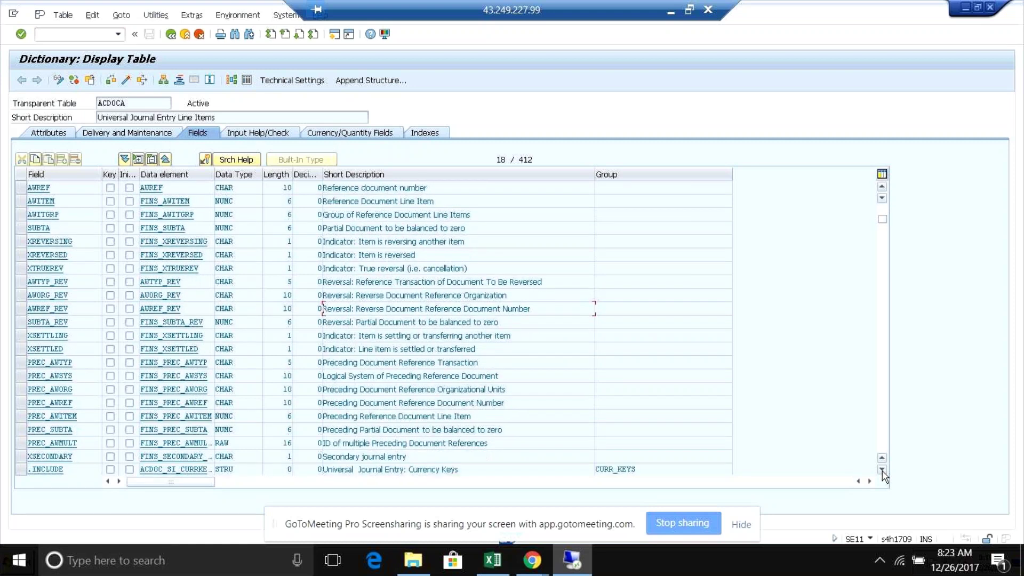
pyautogui.click(882, 471)
pyautogui.click(882, 471)
pyautogui.click(882, 470)
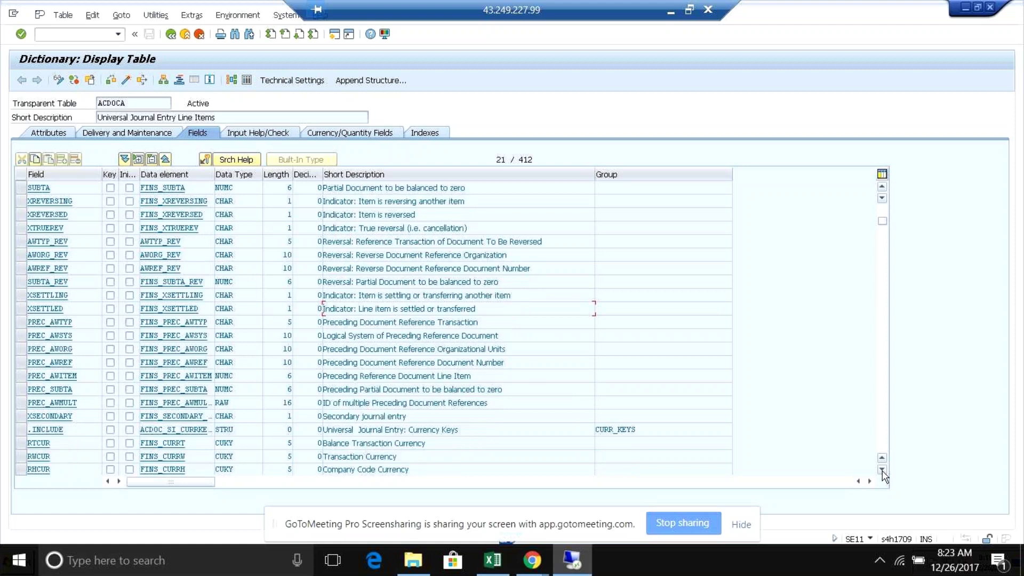
pyautogui.click(882, 470)
pyautogui.click(882, 470)
pyautogui.click(882, 470)
pyautogui.click(882, 471)
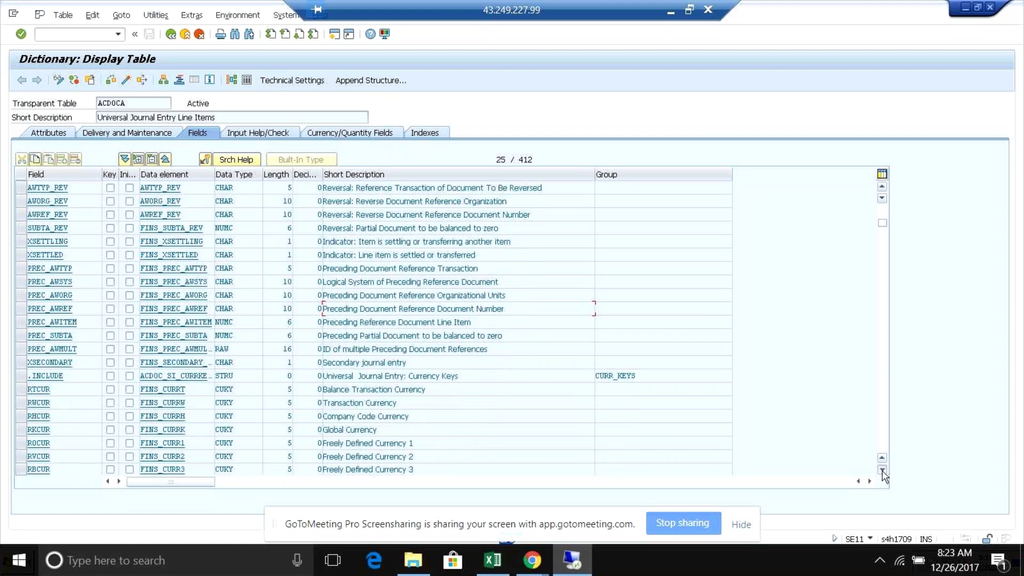
pyautogui.moveTo(883, 223); pyautogui.dragTo(885, 322)
pyautogui.click(100, 258)
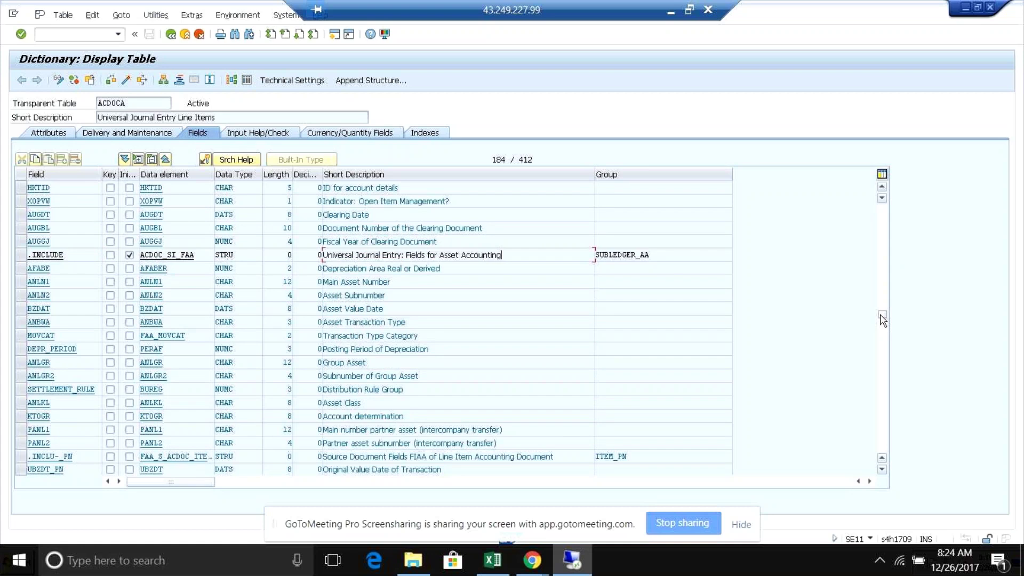
pyautogui.hotkey('alt', 'Tab')
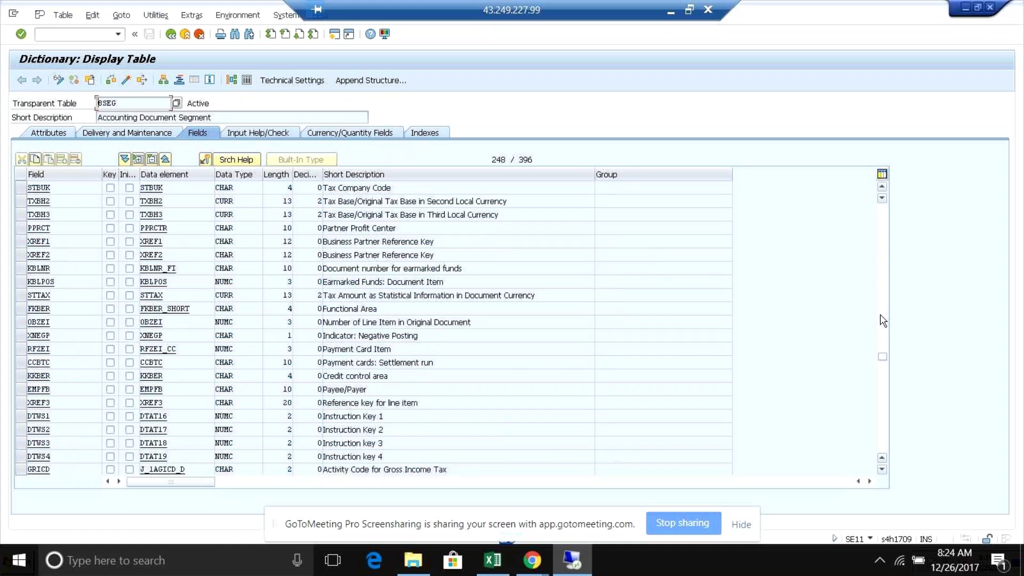
# - Back in the ACDOCA field list, review the CO fields include and its sender company code field
pyautogui.hotkey('alt', 'Tab')
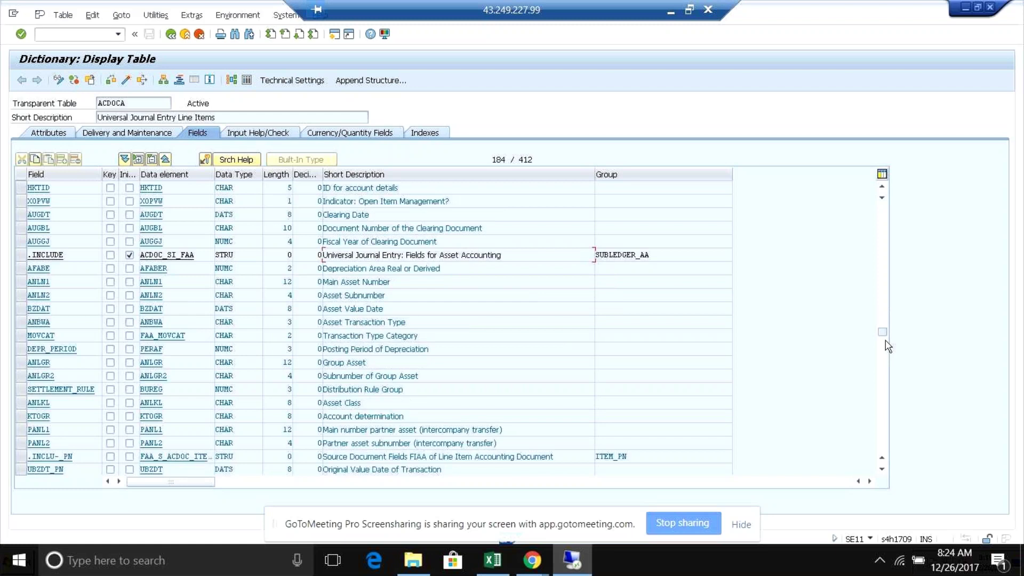
pyautogui.scroll(-2, 885, 346)
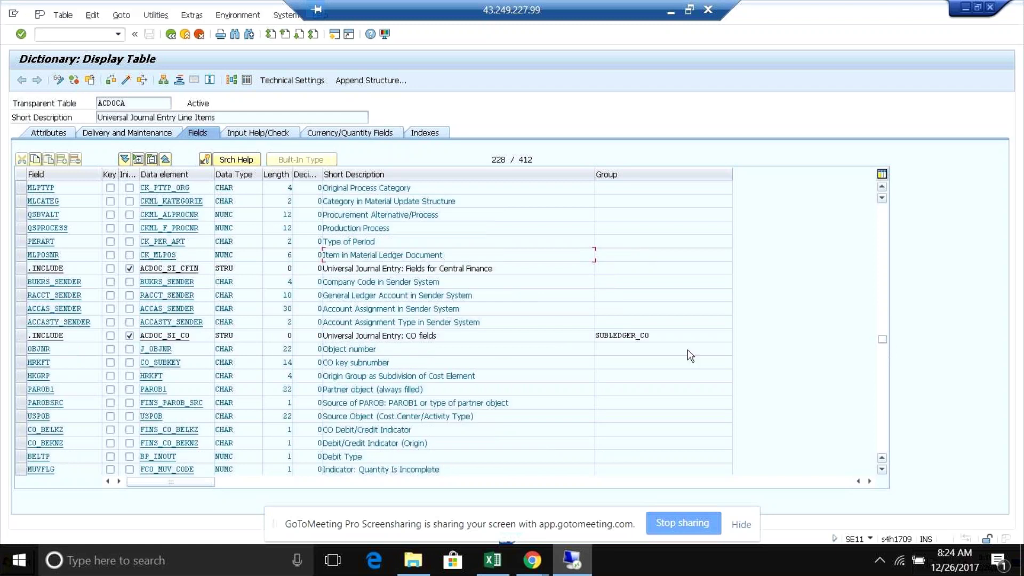
pyautogui.click(471, 337)
pyautogui.click(514, 279)
pyautogui.moveTo(883, 342); pyautogui.dragTo(885, 396)
# - Review the logistics and actual-only includes and public sector fields, then scroll back to RCLNT and RLDNR
pyautogui.click(519, 334)
pyautogui.click(488, 291)
pyautogui.click(486, 283)
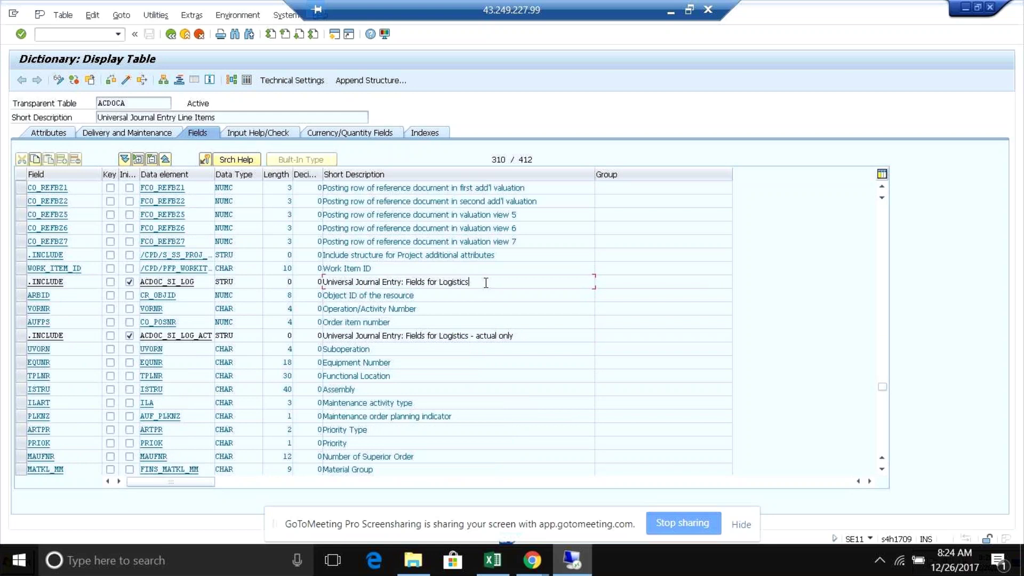
pyautogui.moveTo(882, 387); pyautogui.dragTo(883, 417)
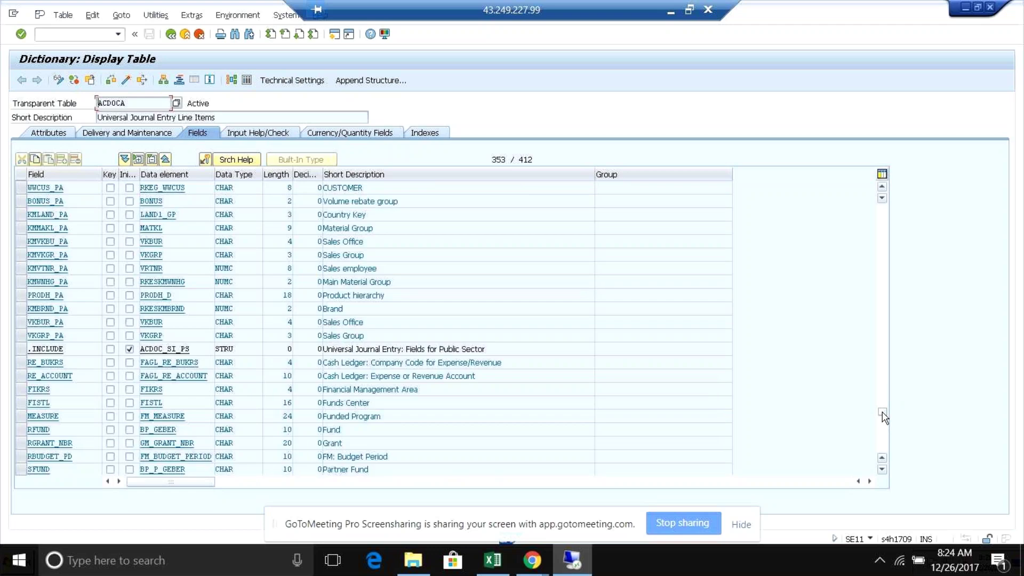
pyautogui.moveTo(883, 416); pyautogui.dragTo(883, 214)
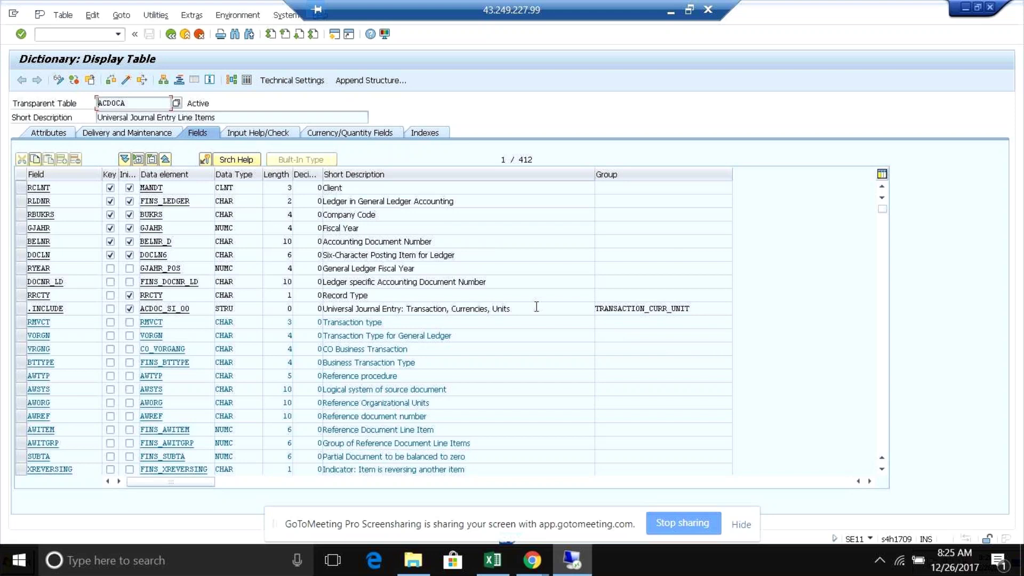
# - Compare the BSEG and ACDOCA field lists, ending on the FAGLFLEXA SE16N selection session
pyautogui.hotkey('alt', 'Tab')
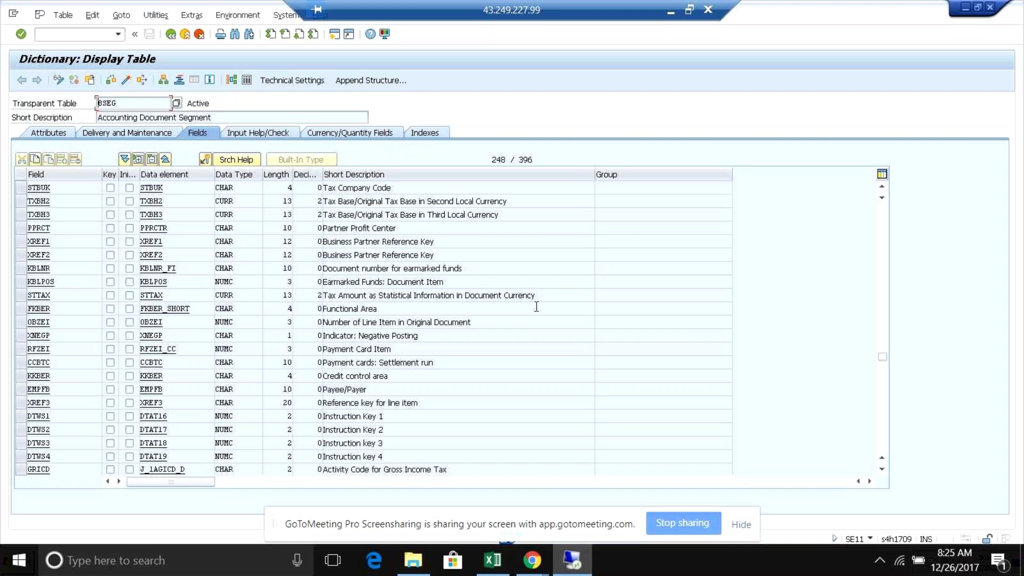
pyautogui.hotkey('alt', 'Tab')
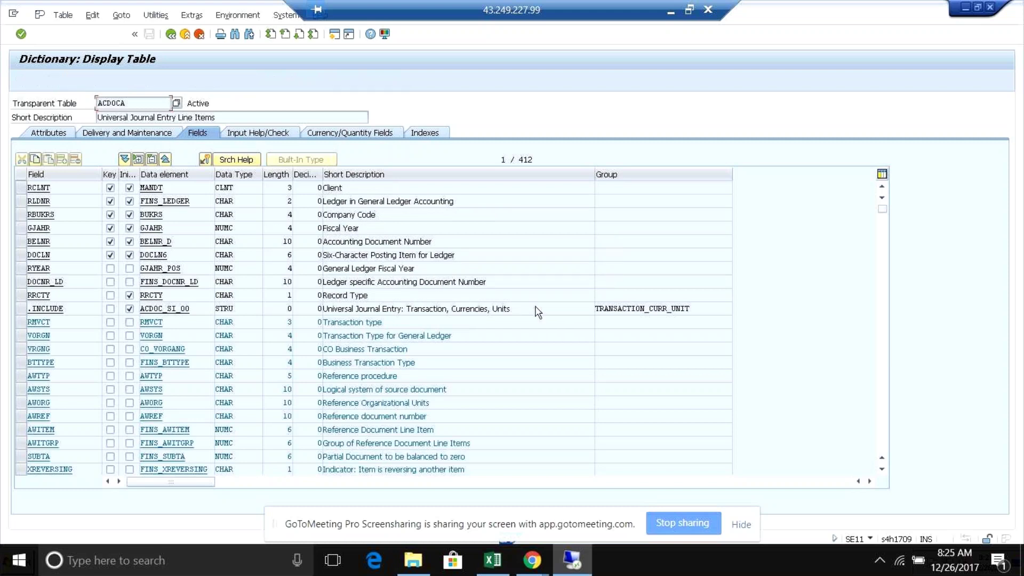
pyautogui.hotkey('alt', 'Tab')
pyautogui.hotkey('alt', 'Tab')
pyautogui.hotkey('alt', 'Tab')
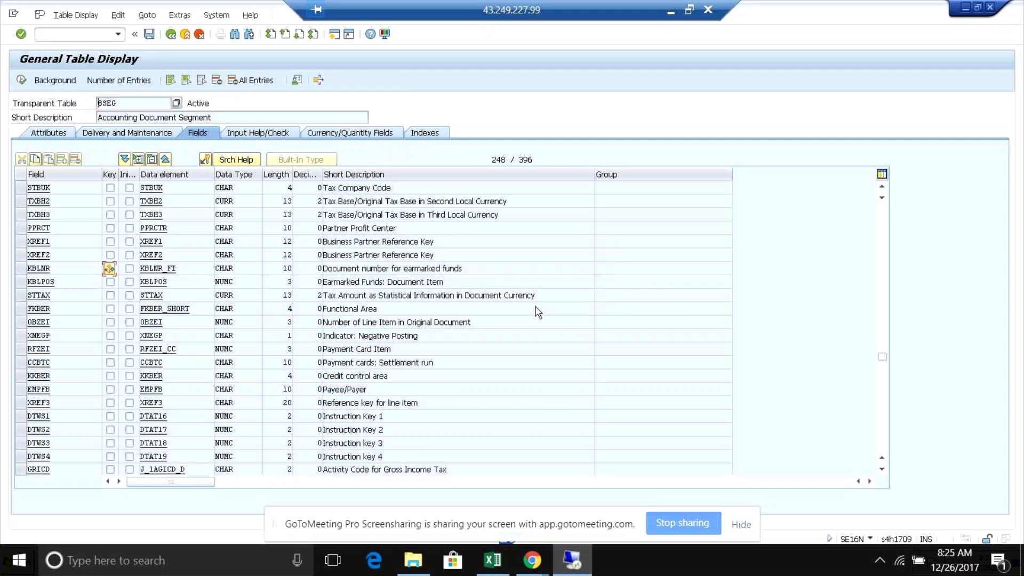
# - Minimize the ledger assignment, FAGLFLEXA selection, BSEG and ACDOCA windows, leaving SAP Logon 740 visible
pyautogui.hotkey('alt', 'Tab')
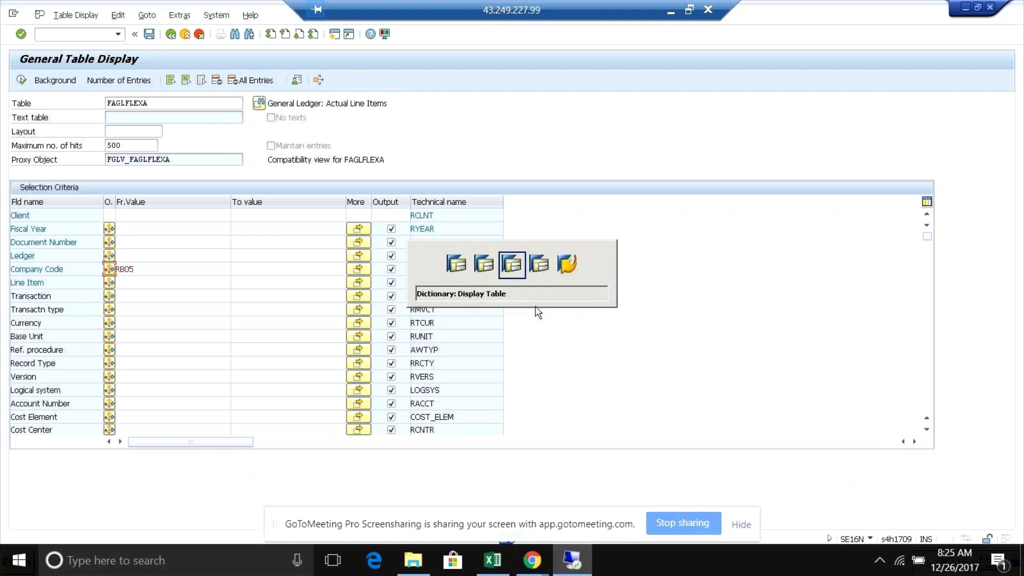
pyautogui.hotkey('alt', 'Tab')
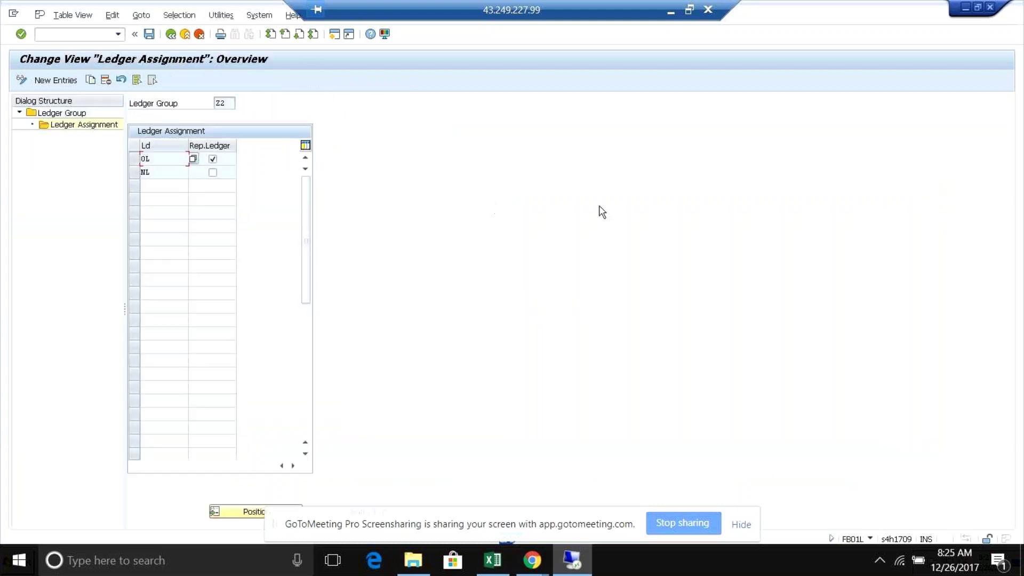
pyautogui.click(534, 561)
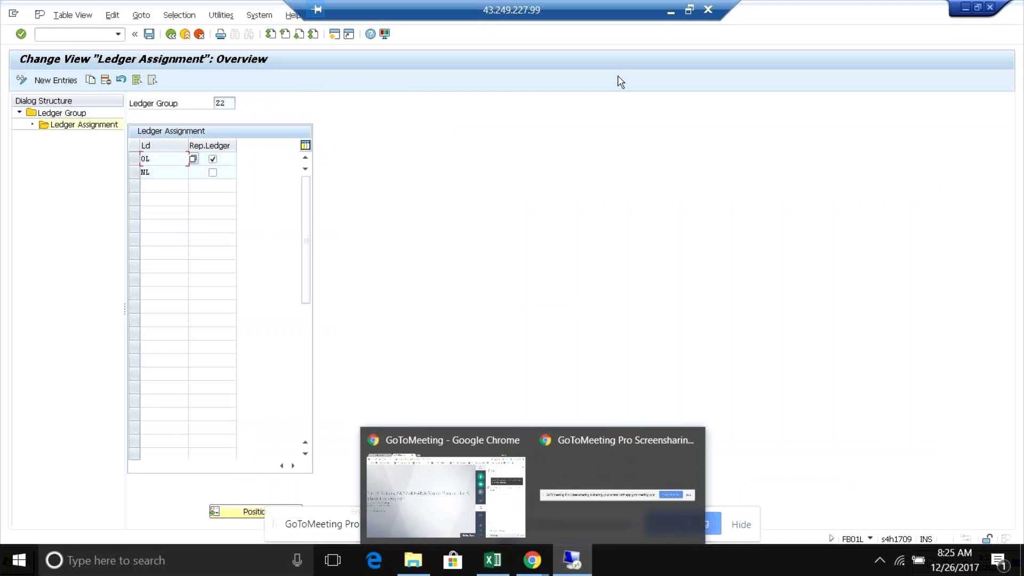
pyautogui.moveTo(533, 564)
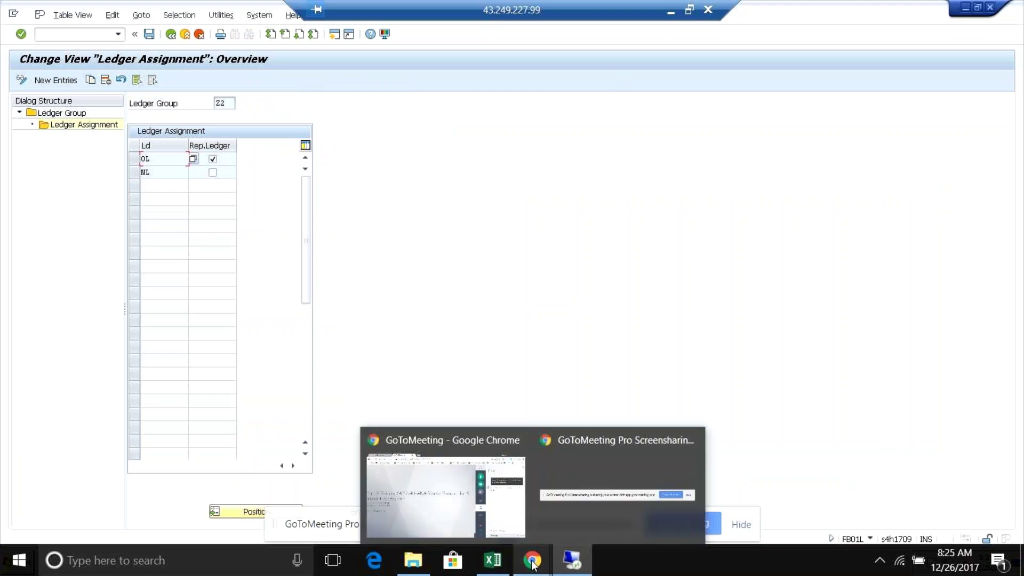
pyautogui.click(963, 10)
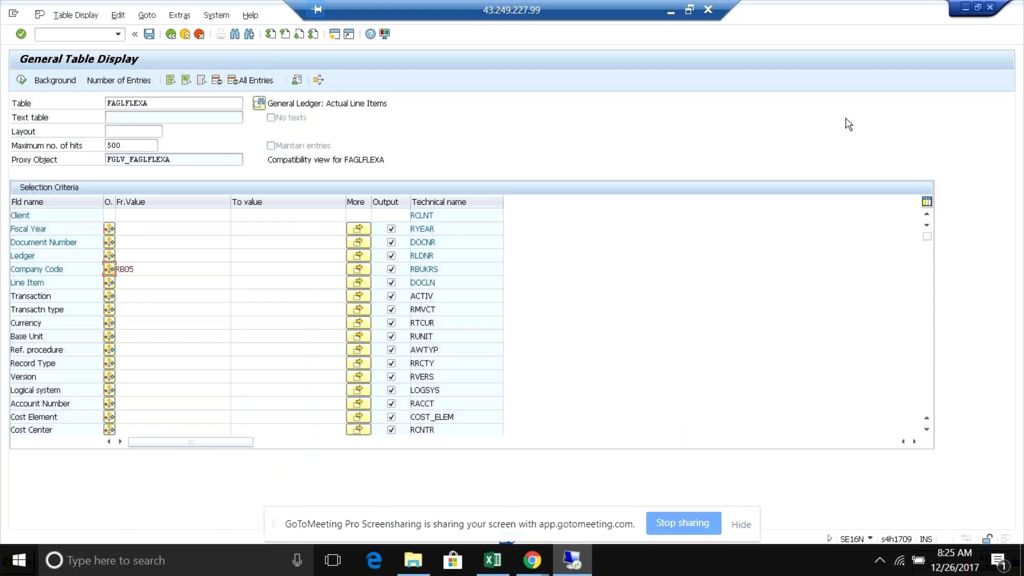
pyautogui.click(965, 7)
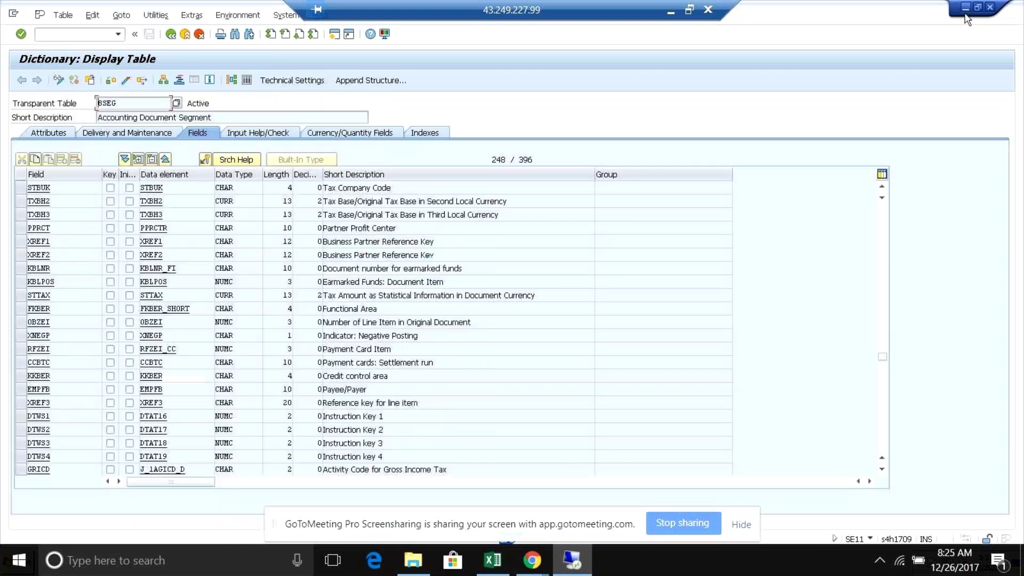
pyautogui.click(965, 7)
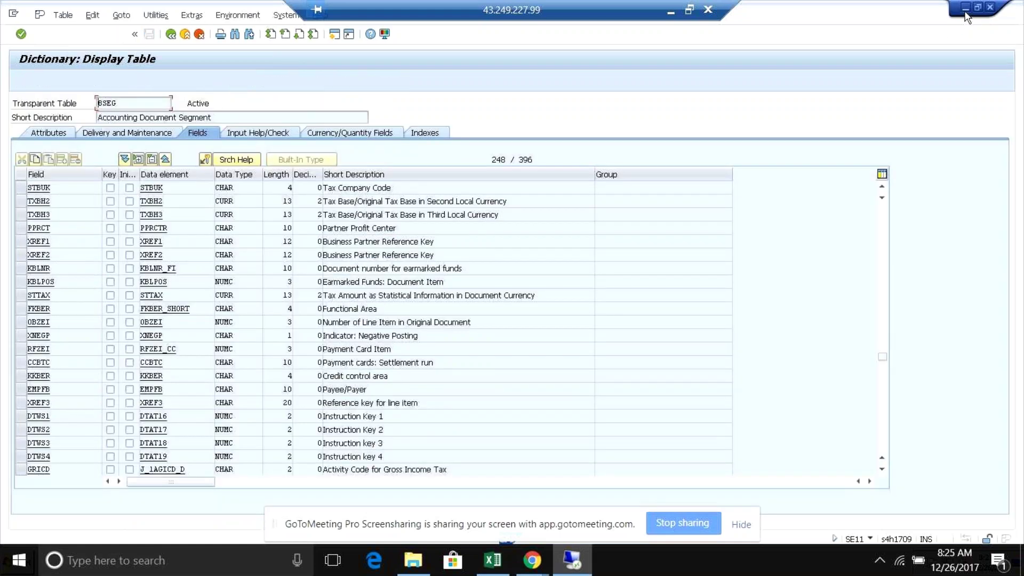
pyautogui.click(965, 8)
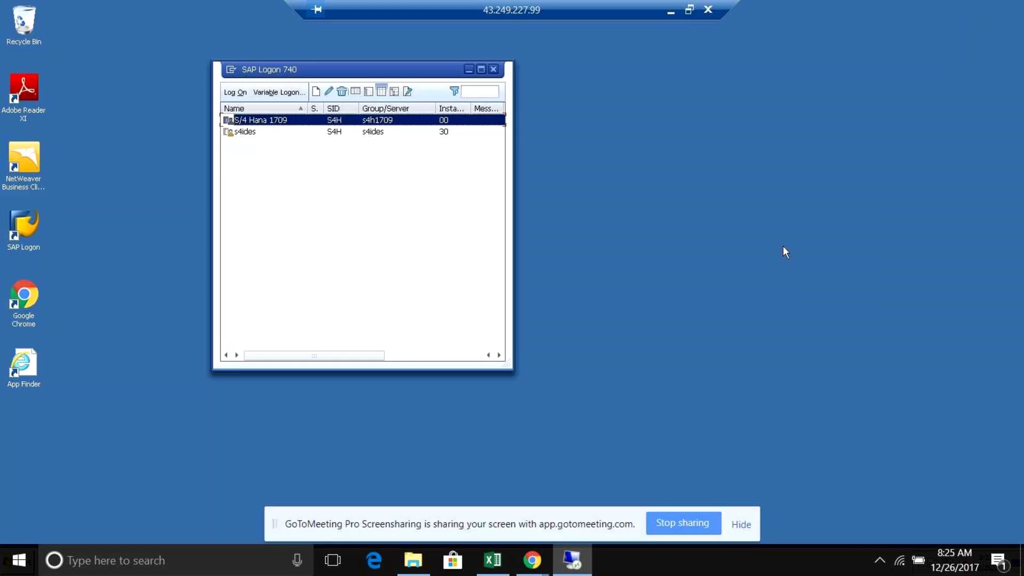
# - Minimize the Remote Desktop and list the 4 attendees of SAP S/4 HANA Simple Finance session 4
pyautogui.click(672, 11)
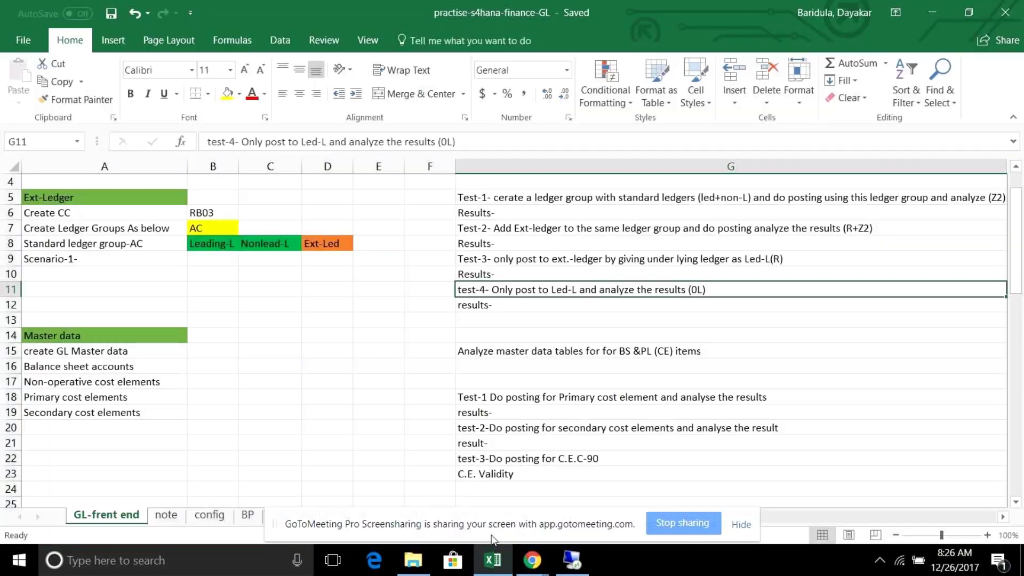
pyautogui.moveTo(539, 564)
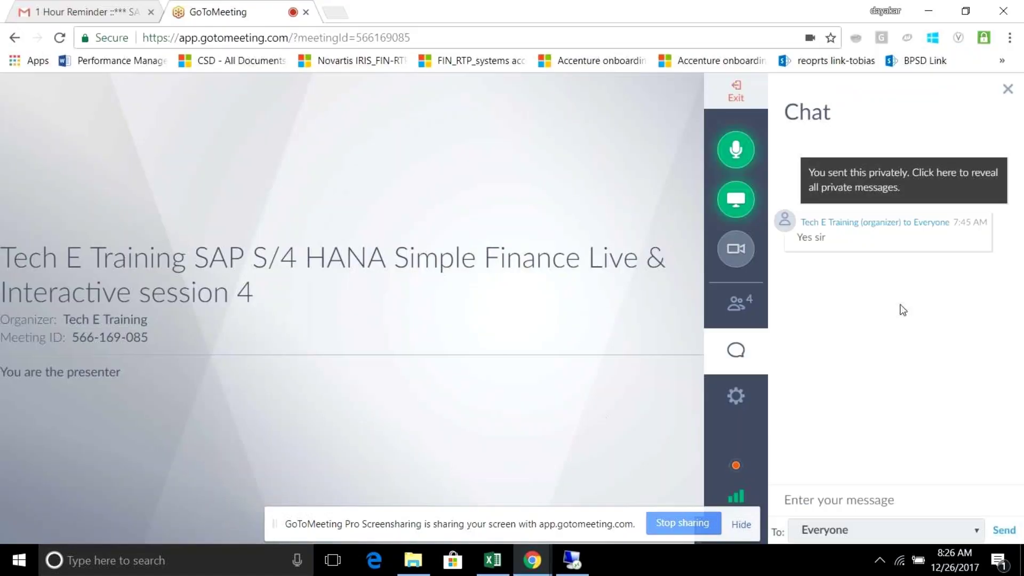
pyautogui.click(732, 302)
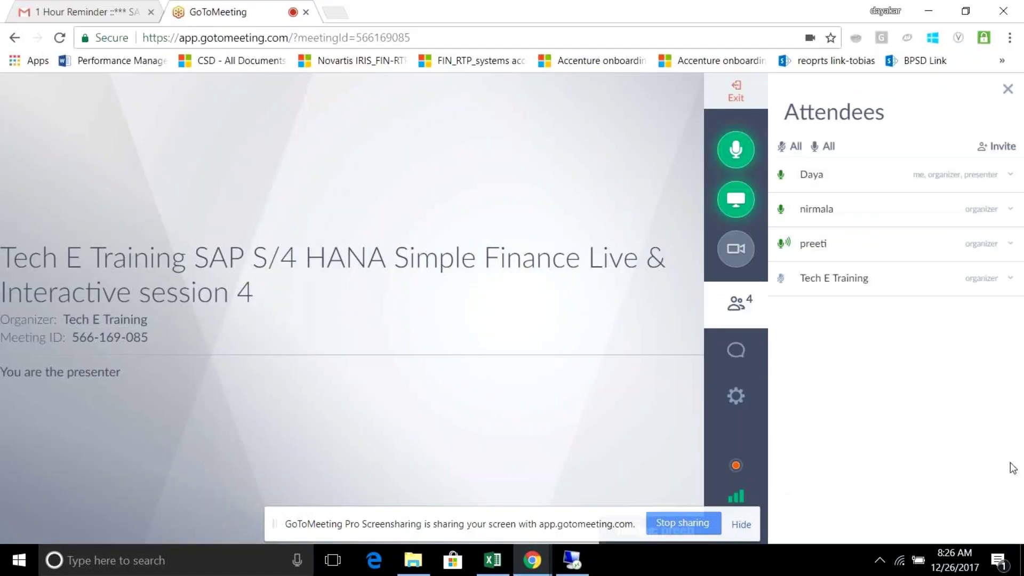